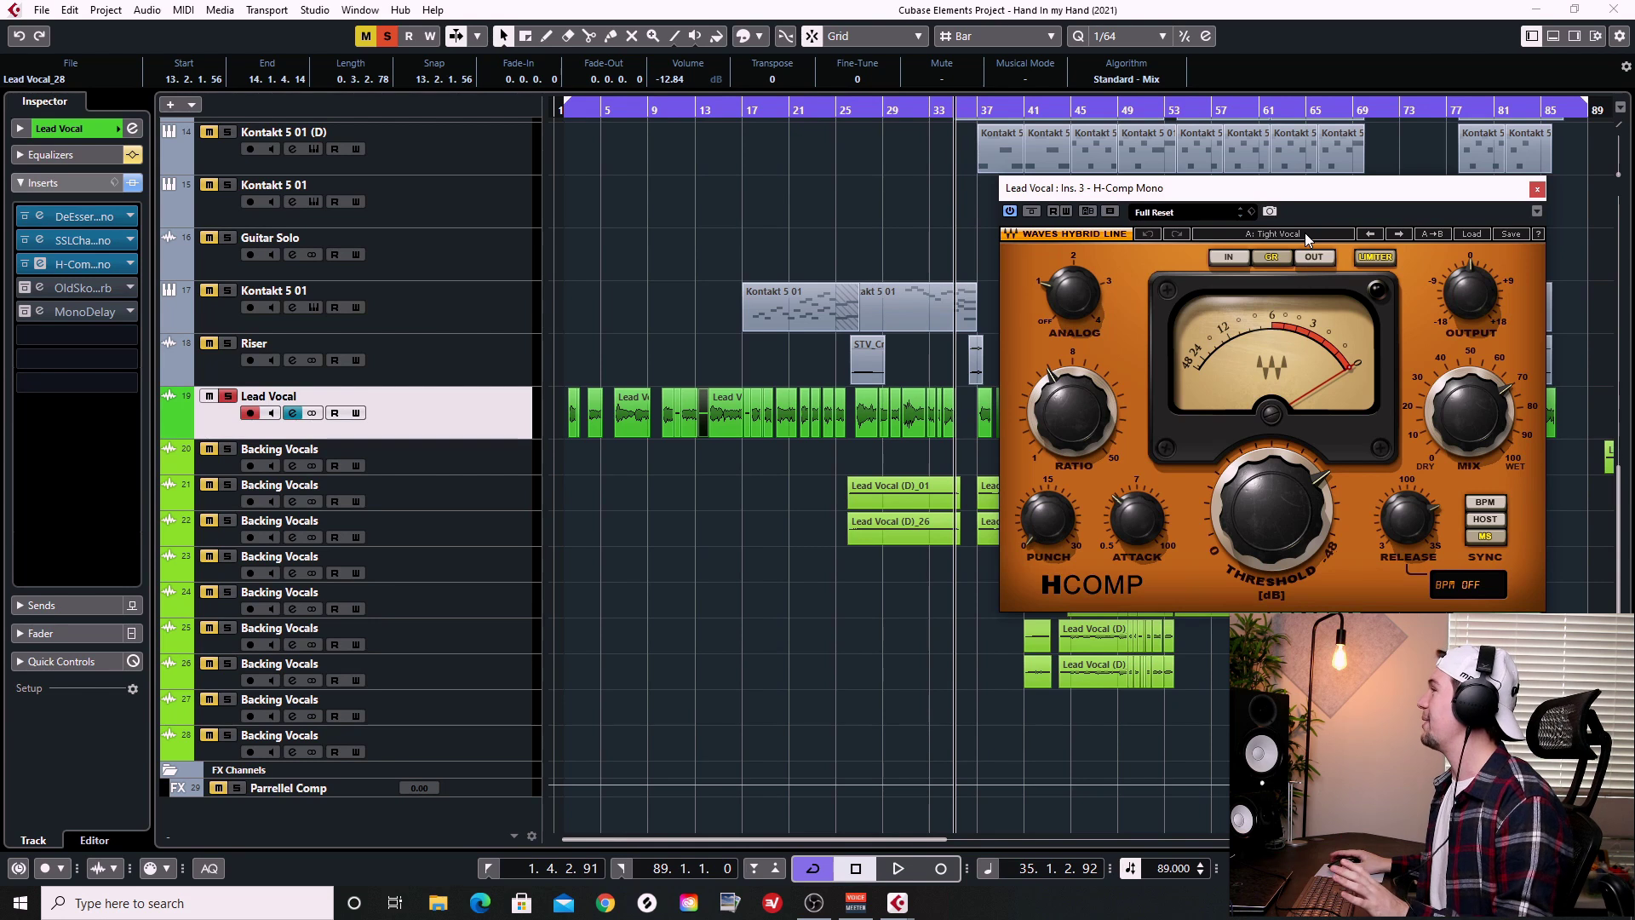
Switch H-Comp on the lead vocal to setup B, load the Tight Vocal preset and close the plug-in window.
{"action": "left_click", "coordinate": [1307, 238]}
{"action": "left_click", "coordinate": [1212, 211]}
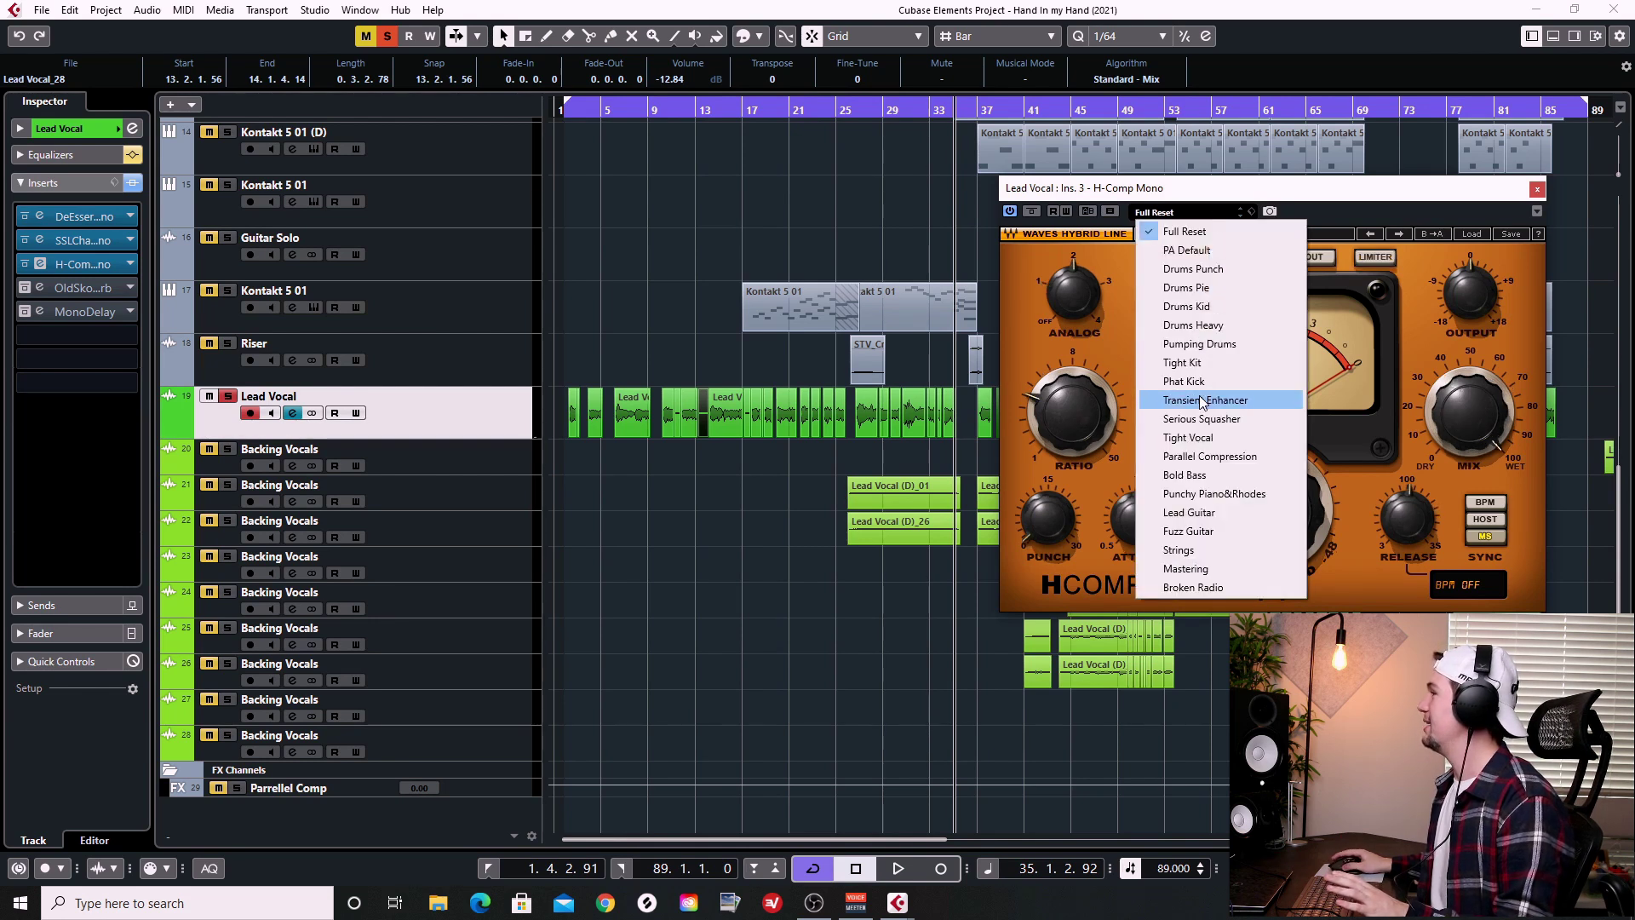
{"action": "left_click", "coordinate": [1192, 438]}
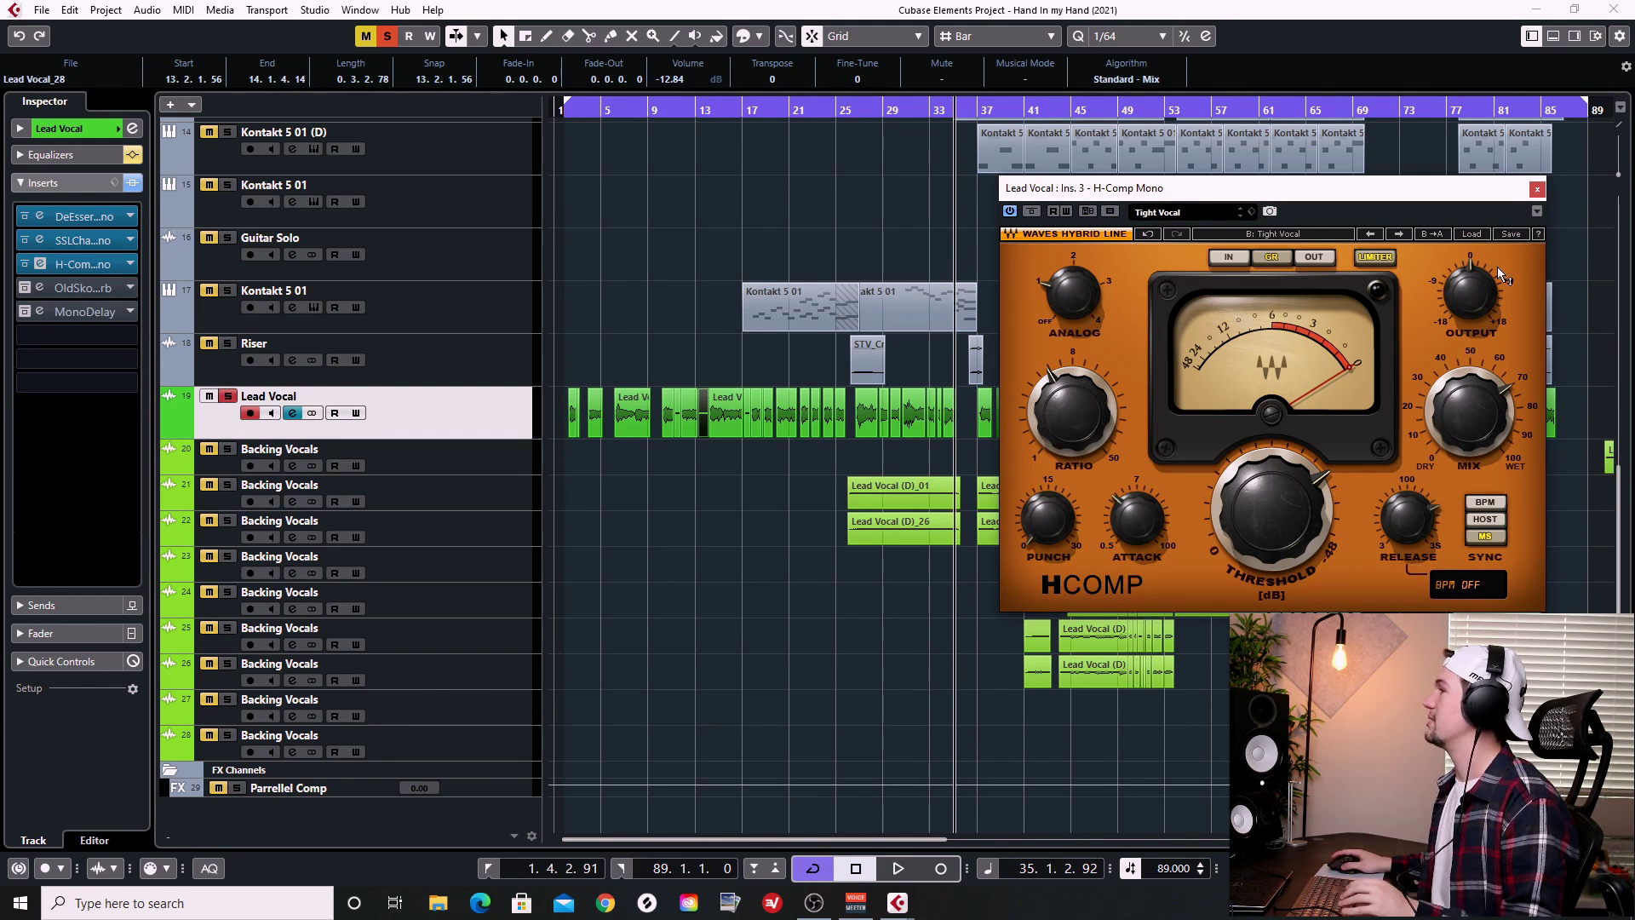
{"action": "left_click", "coordinate": [1537, 189]}
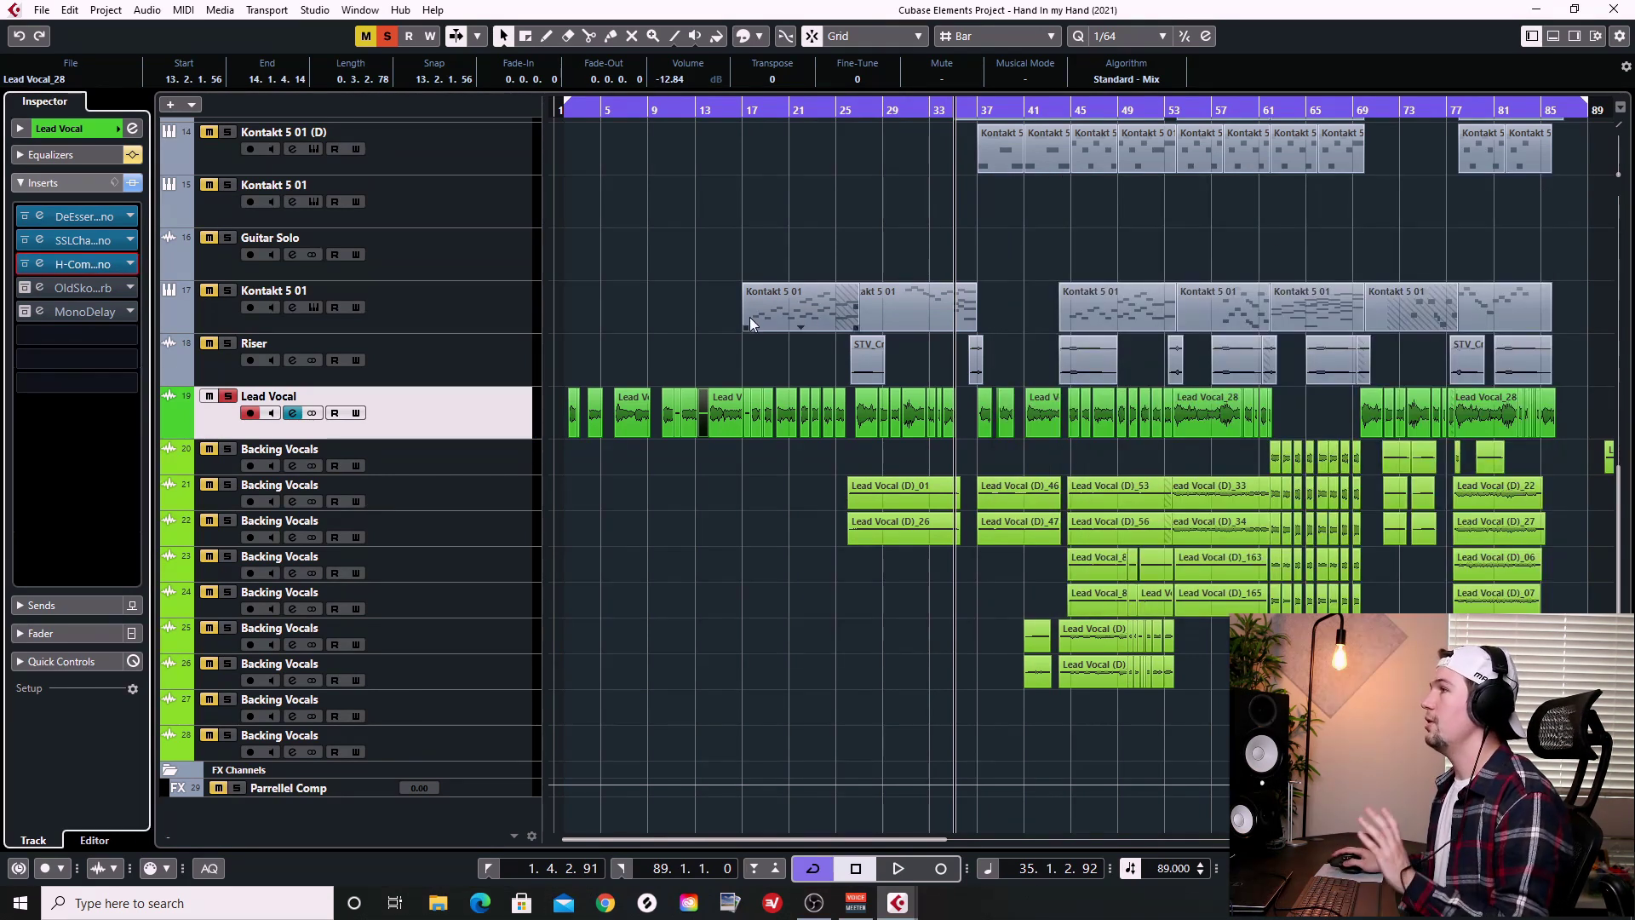
Play the lead vocal from bar 27 and compare its sound with H-Comp bypassed and active, leaving the compressor active.
{"action": "left_click", "coordinate": [23, 264]}
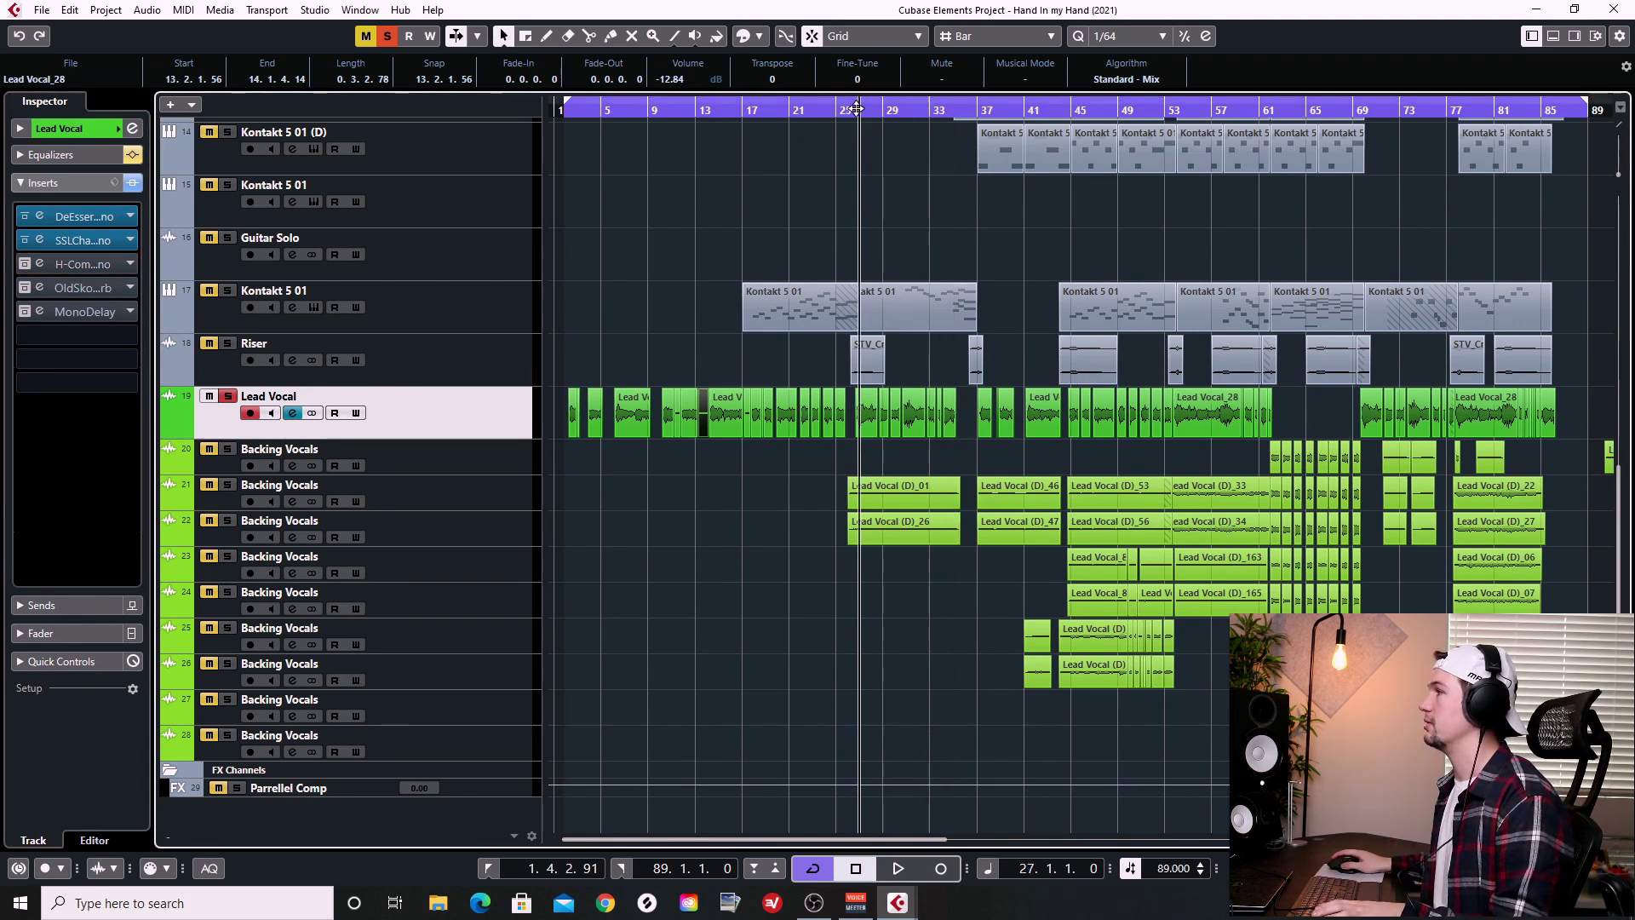
{"action": "left_click", "coordinate": [872, 138]}
{"action": "key", "text": "space"}
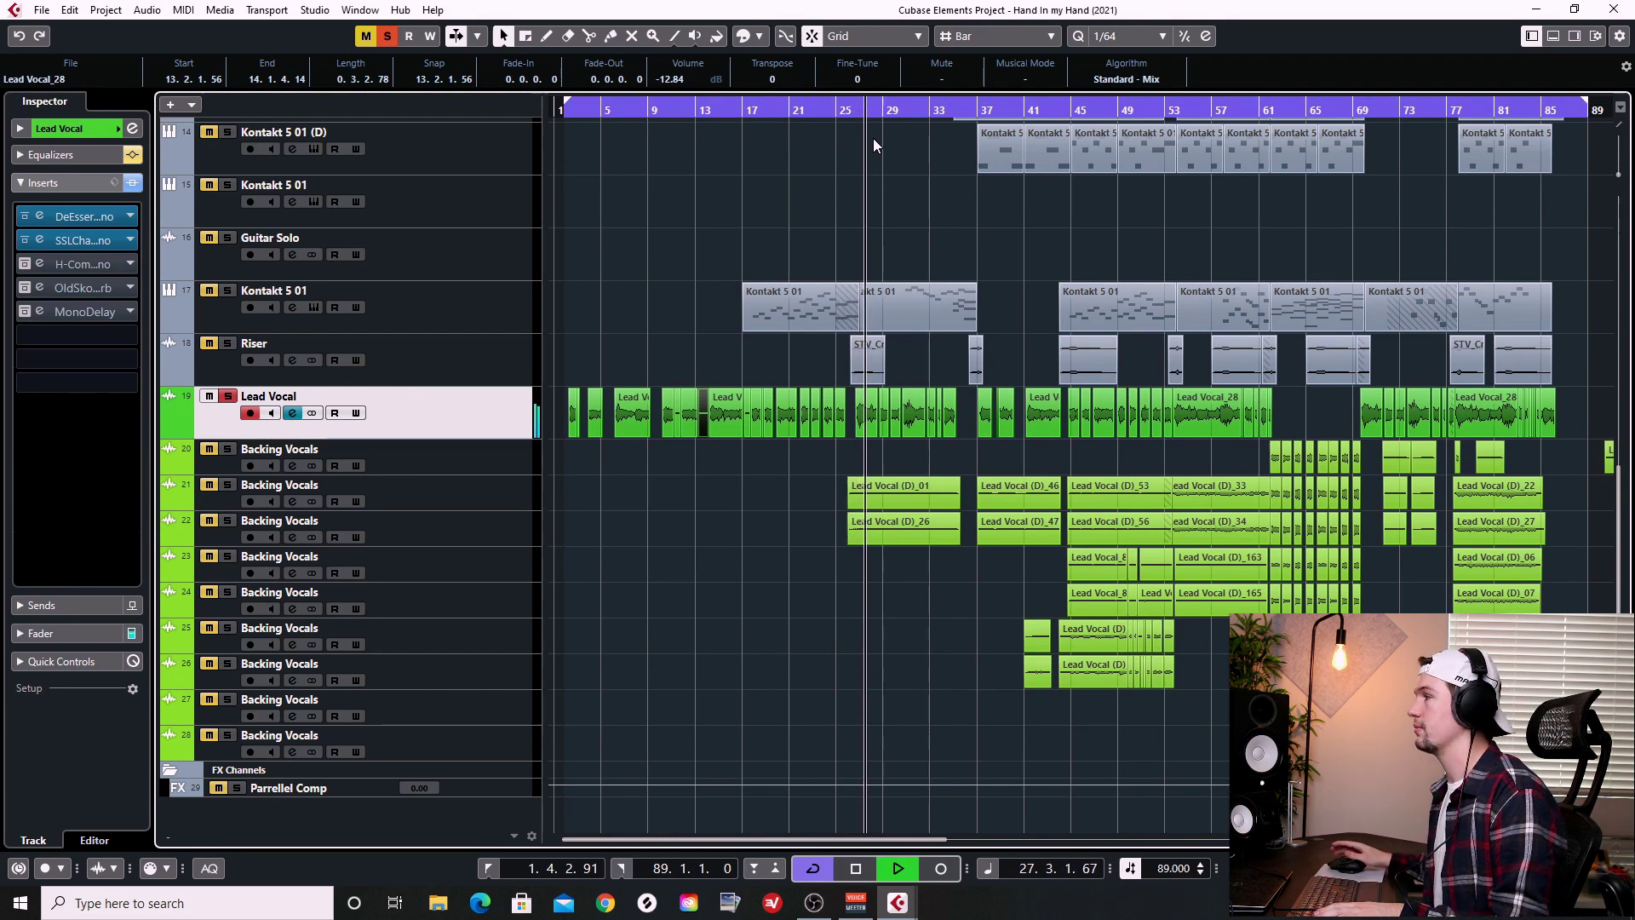
{"action": "left_click", "coordinate": [26, 265]}
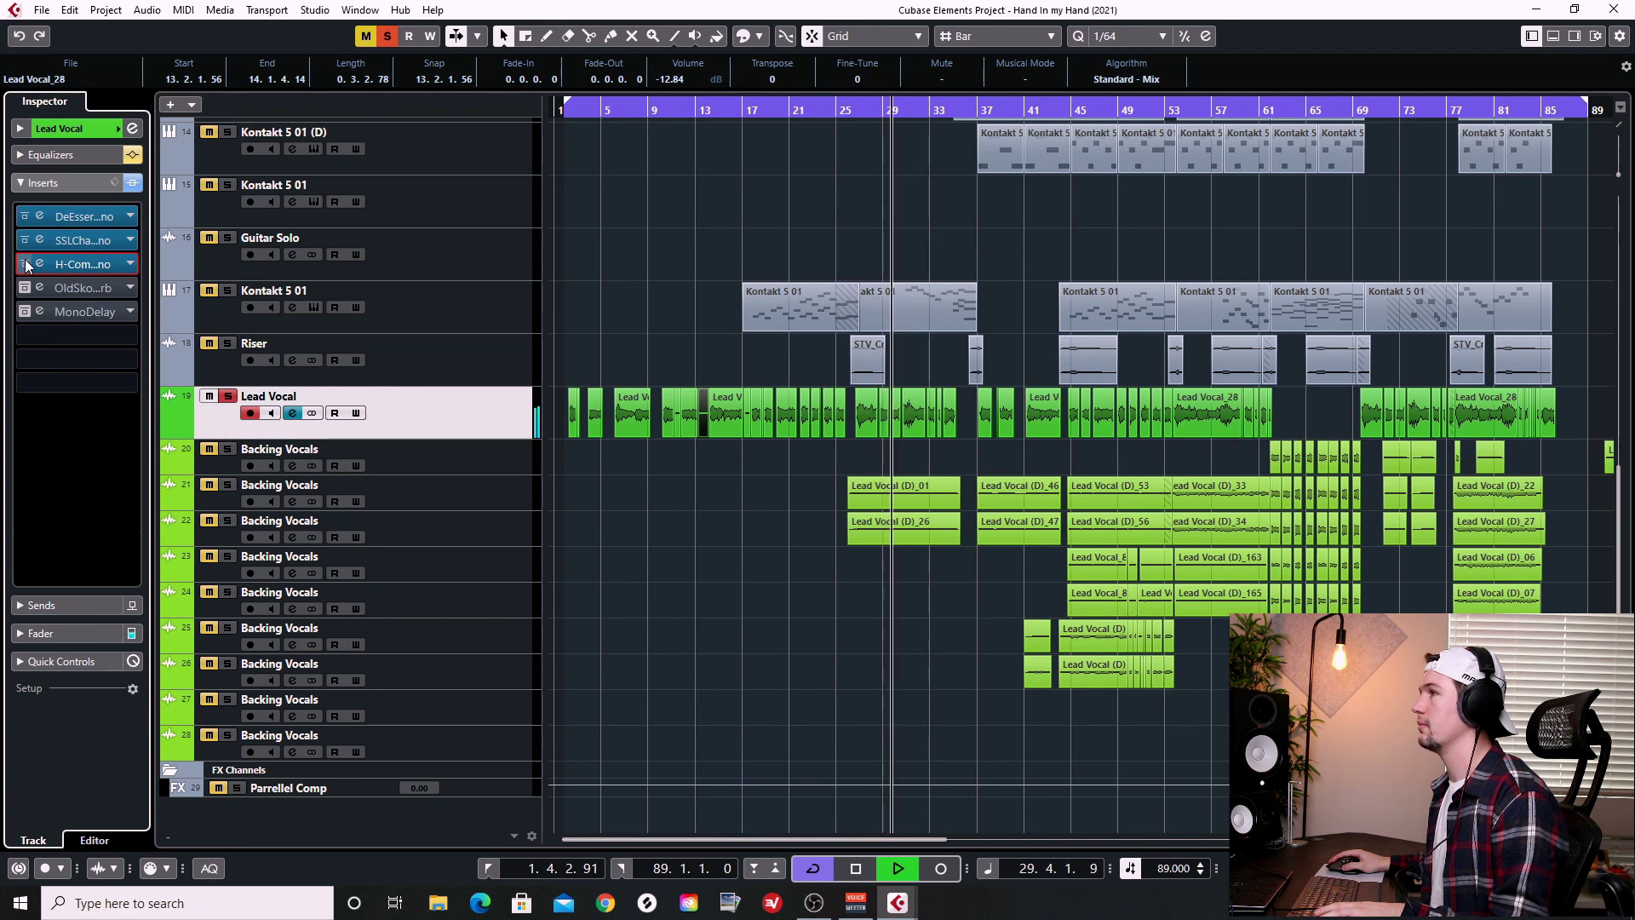
{"action": "left_click", "coordinate": [25, 265]}
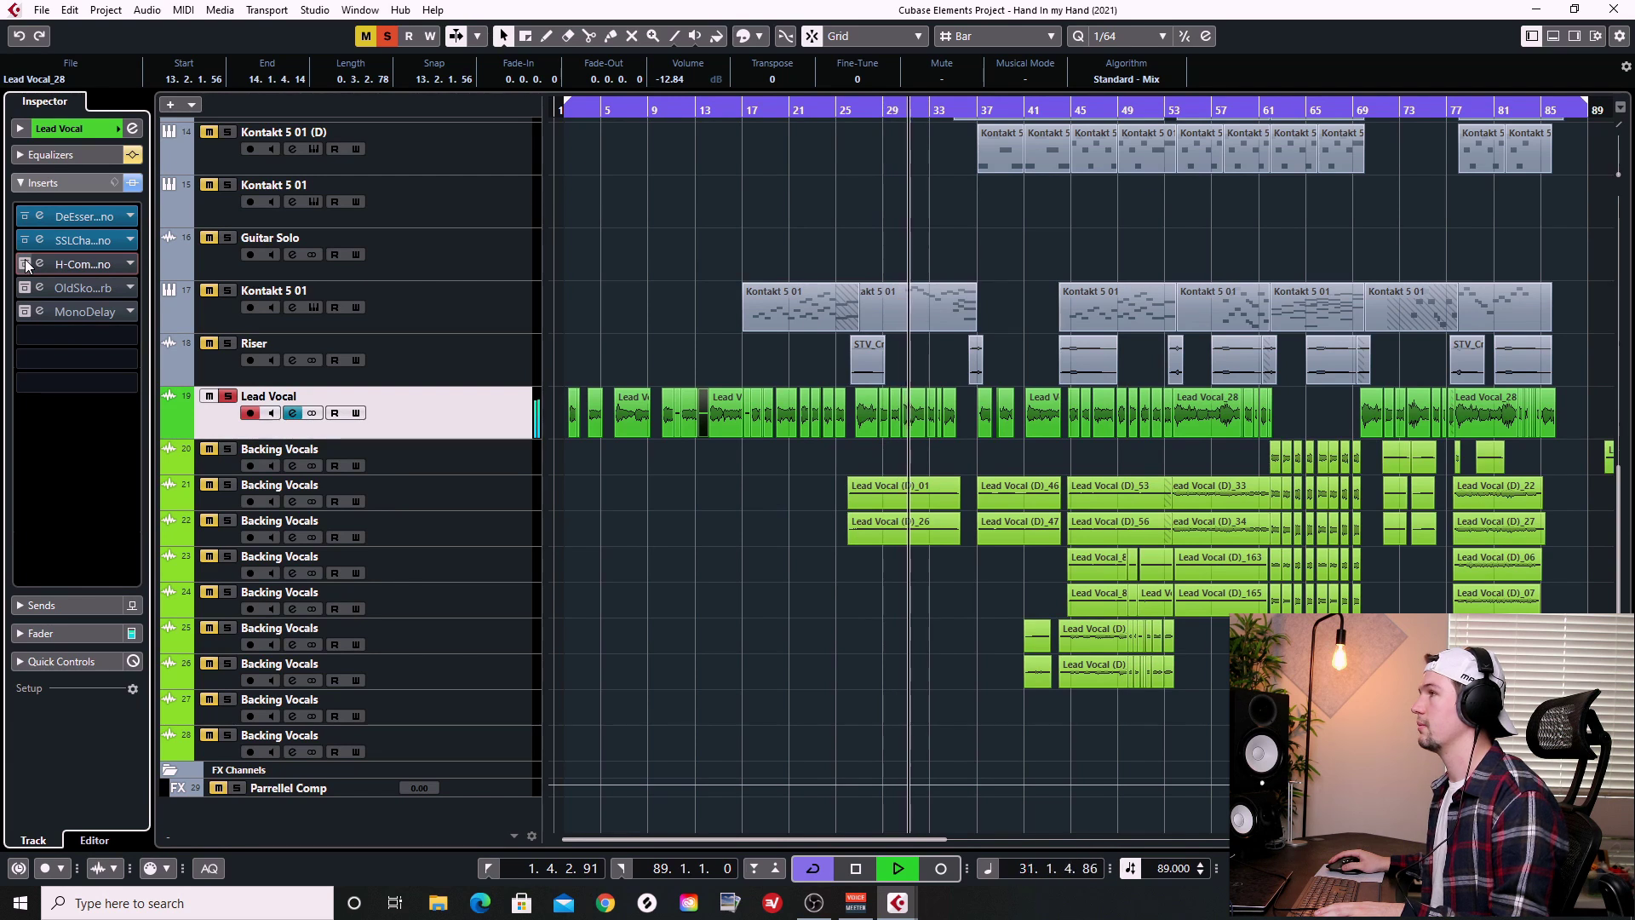
{"action": "left_click", "coordinate": [25, 265]}
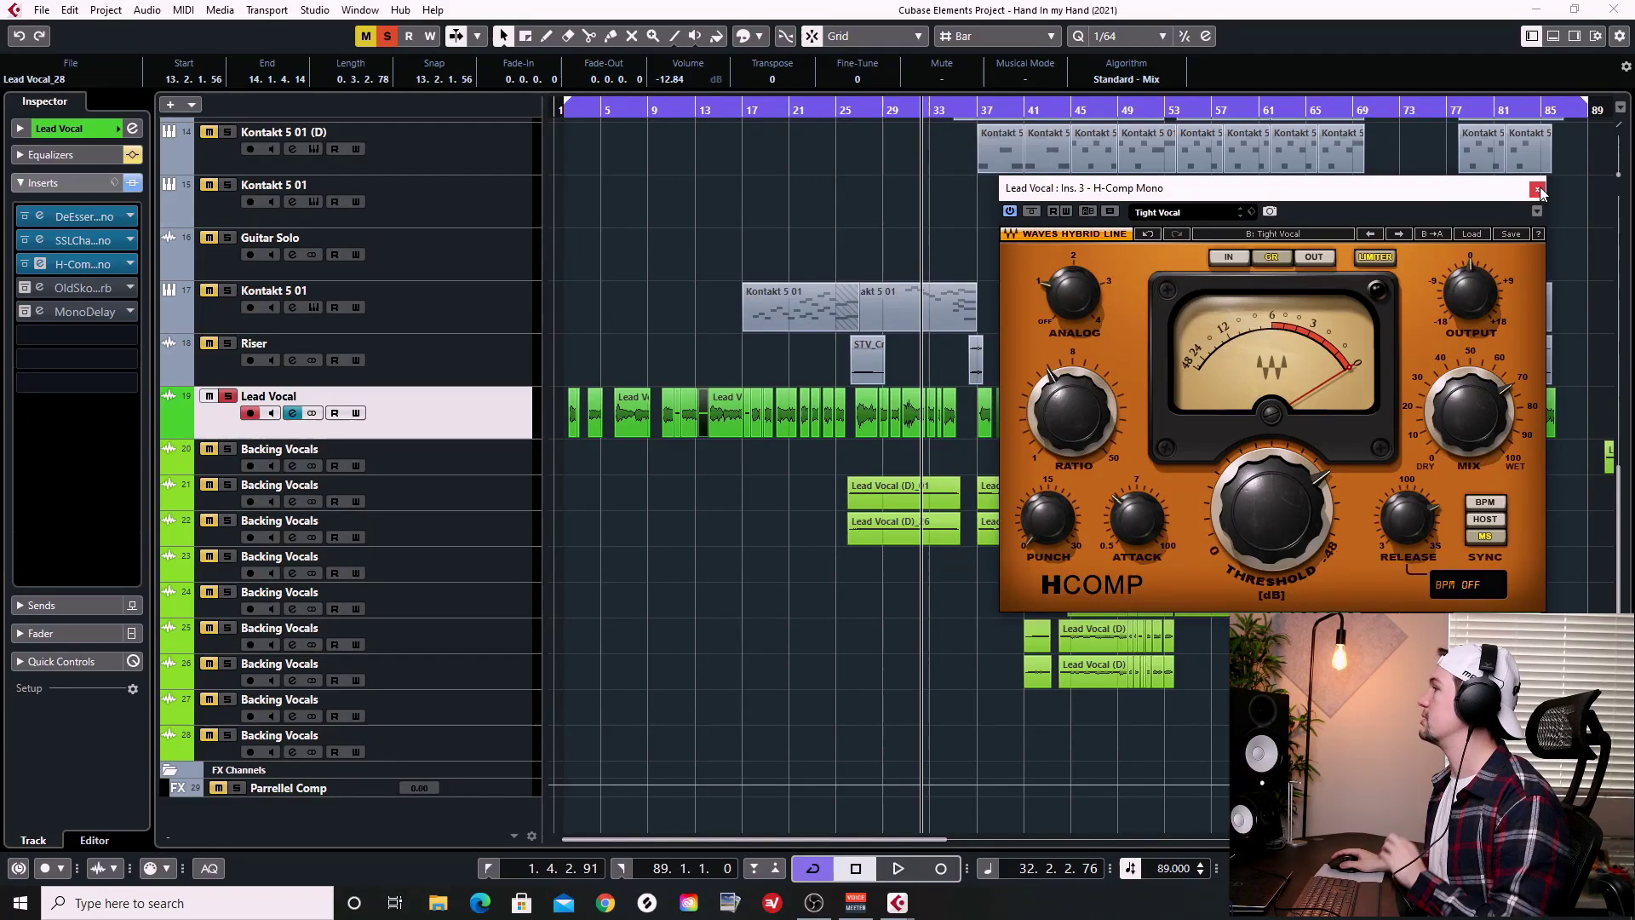
{"action": "left_click", "coordinate": [1537, 189]}
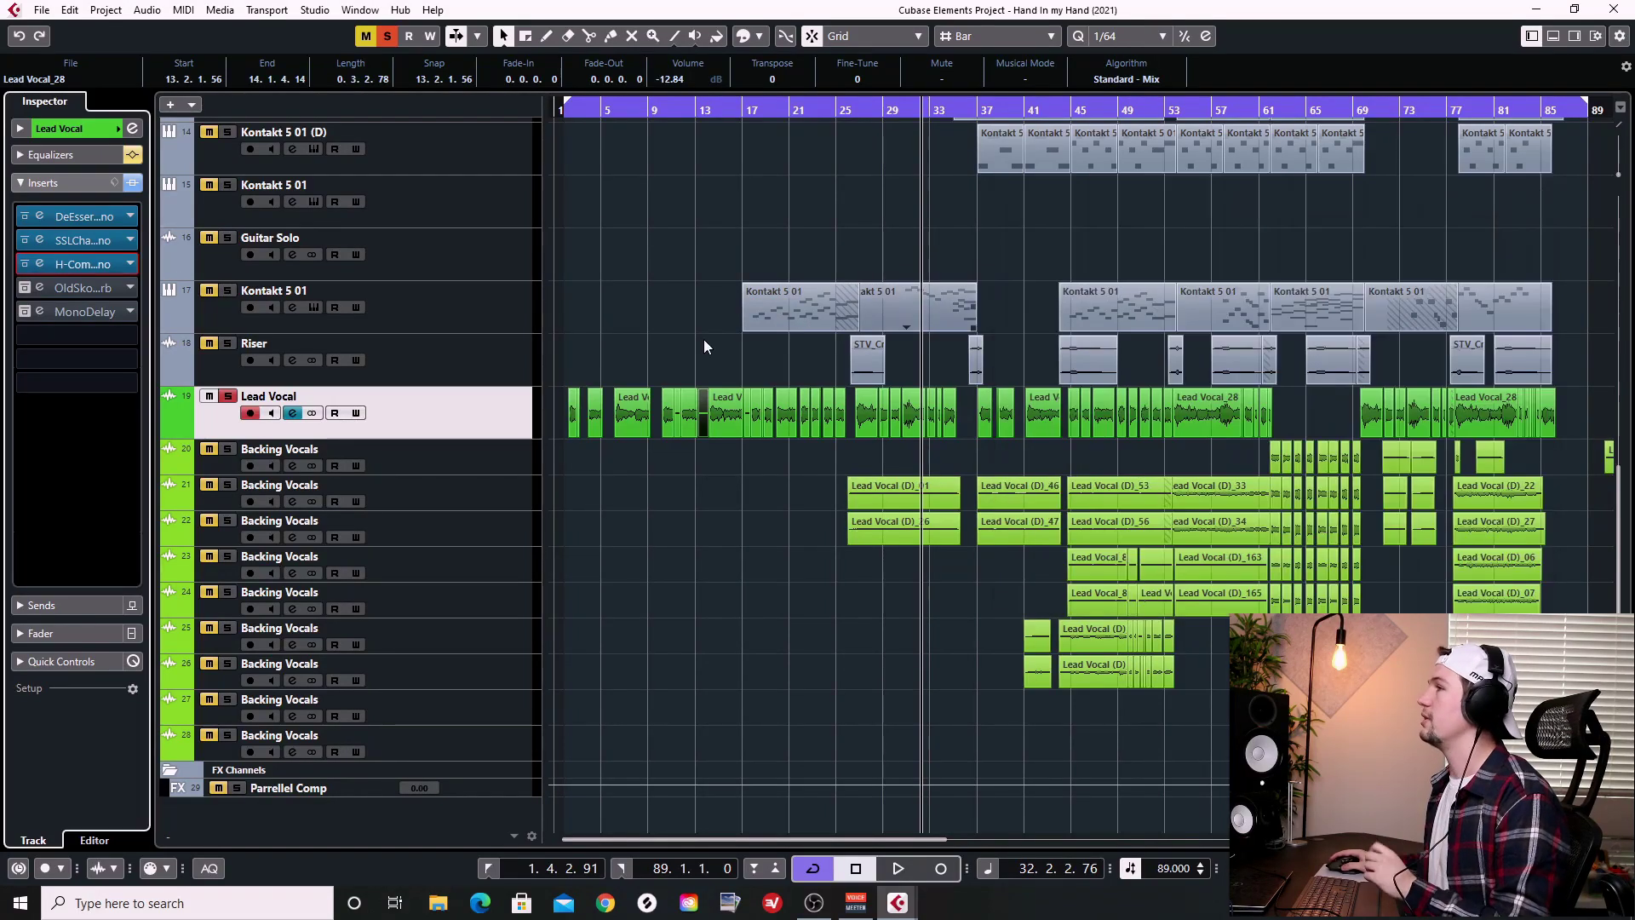
Activate the OldSkoolVerb insert on the lead vocal and open its window over the arrangement, clear of the vocal track.
{"action": "left_click", "coordinate": [25, 287], "text": "alt"}
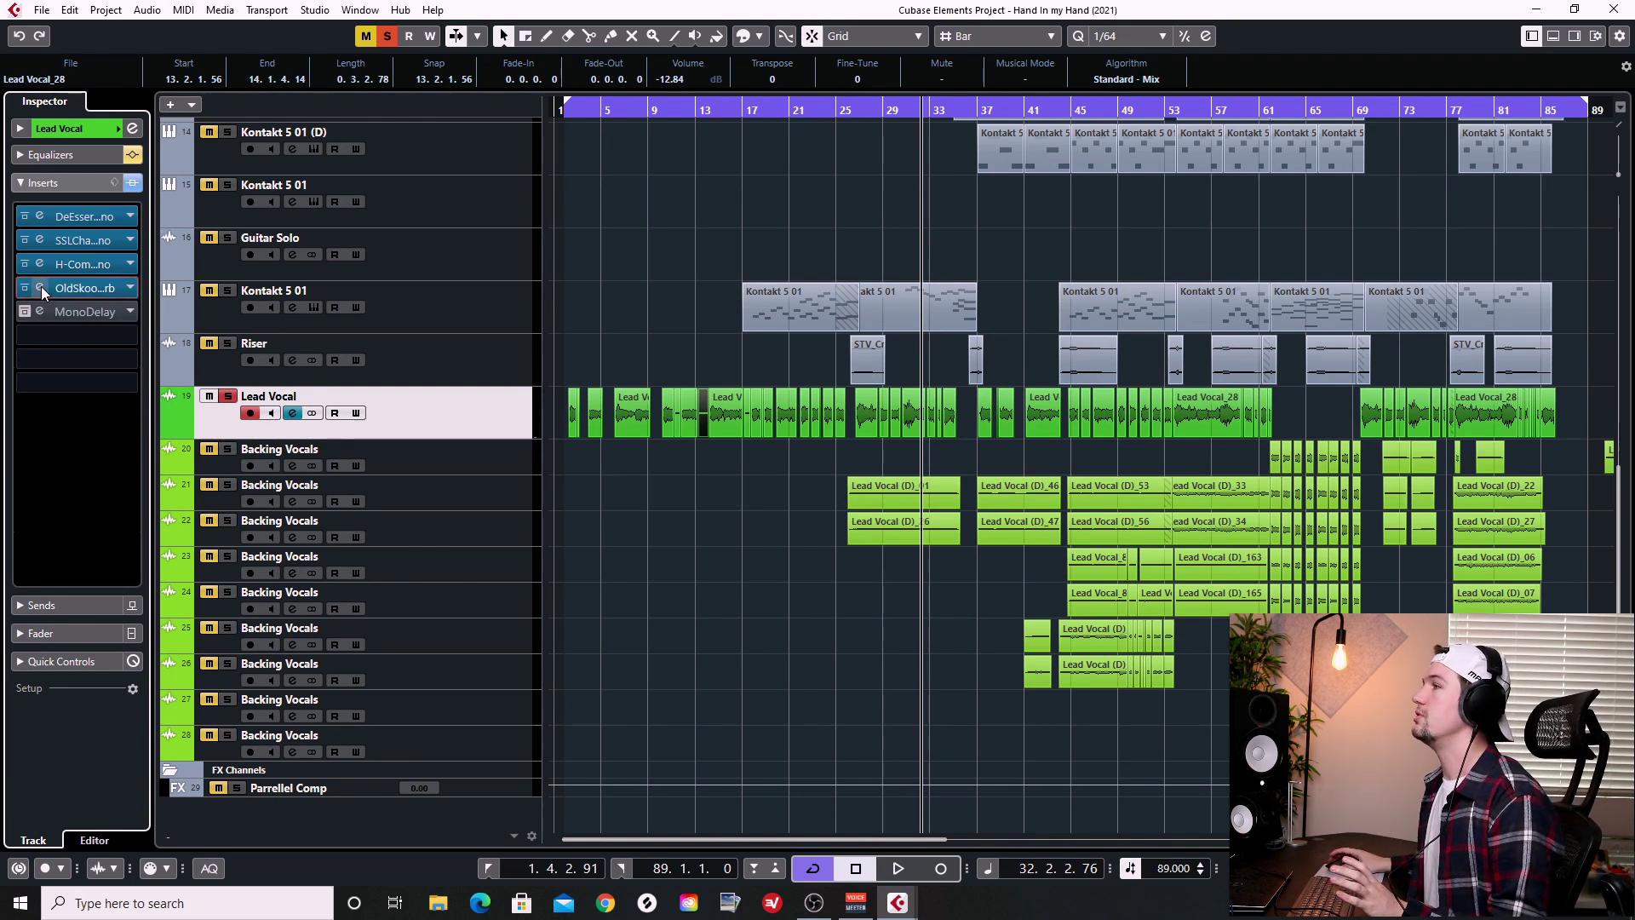
{"action": "left_click", "coordinate": [40, 287]}
{"action": "left_click_drag", "start_coordinate": [1131, 487], "coordinate": [918, 499]}
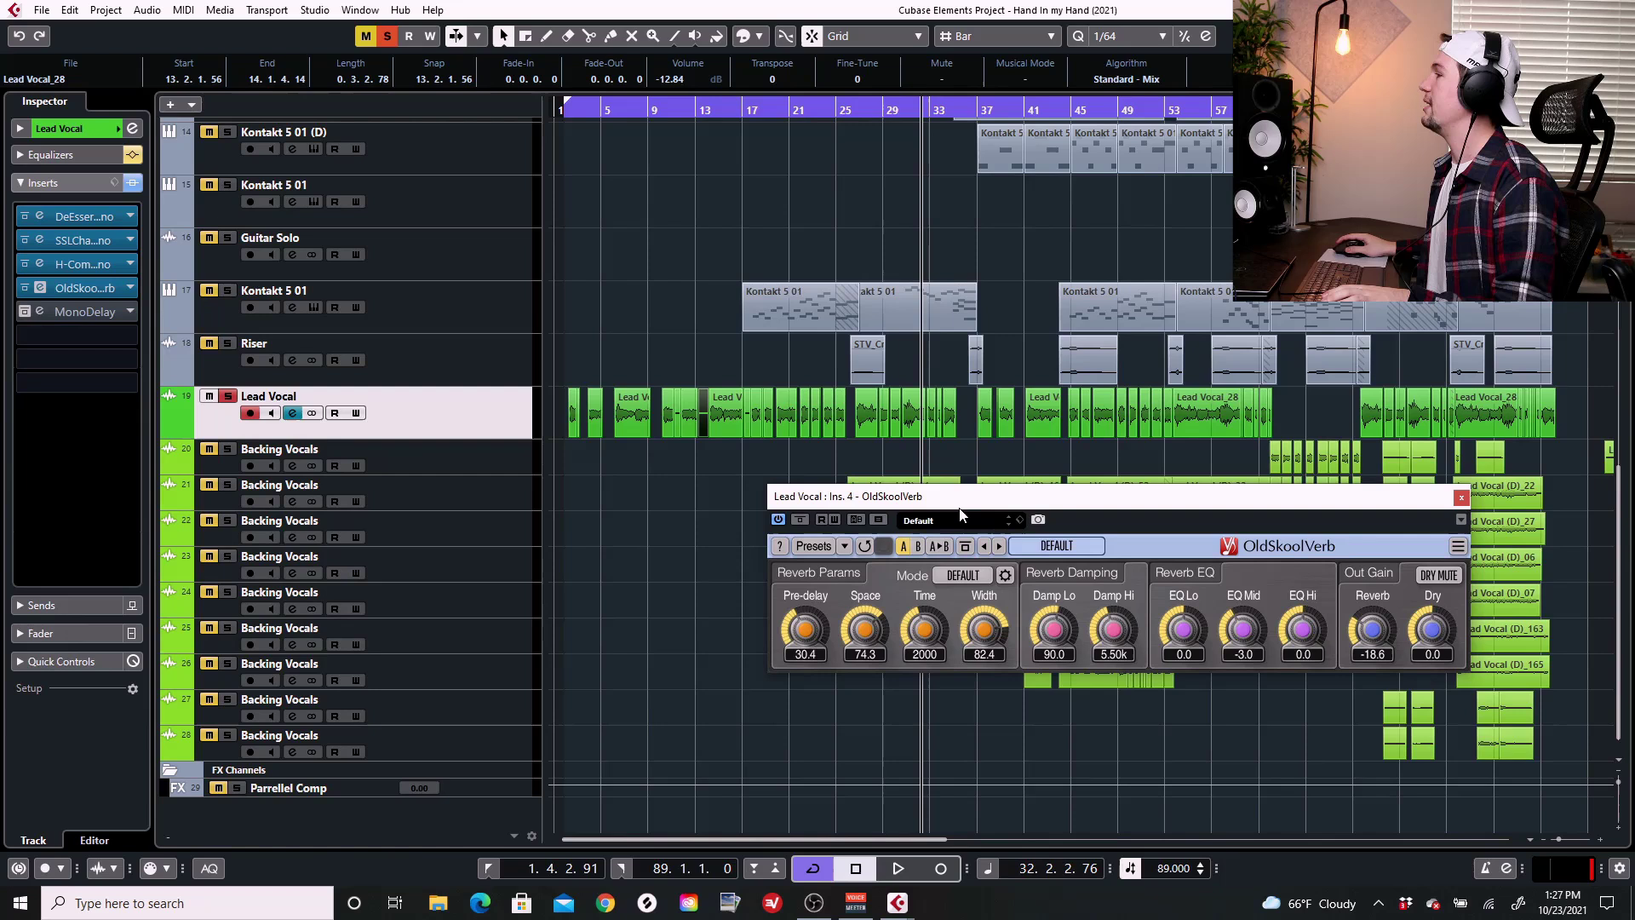
{"action": "mouse_move", "coordinate": [960, 492]}
{"action": "left_mouse_down"}
{"action": "mouse_move", "coordinate": [960, 373]}
{"action": "mouse_move", "coordinate": [957, 519]}
{"action": "left_mouse_up"}
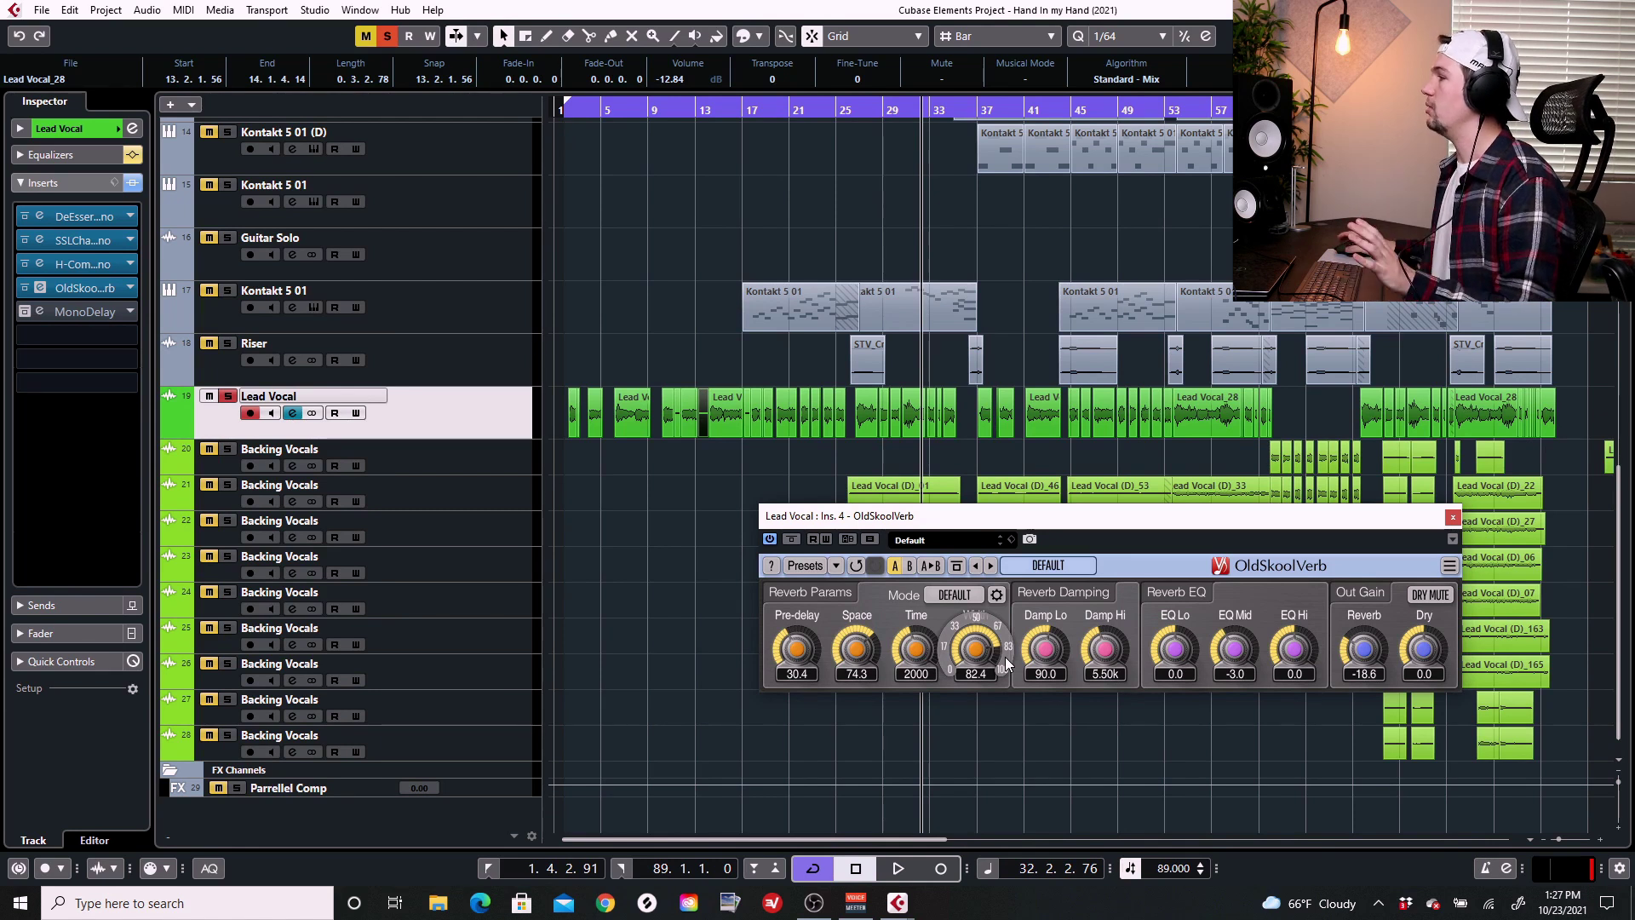
Play the lead vocal from bar 27 and compare its sound with OldSkoolVerb bypassed and active.
{"action": "left_click", "coordinate": [28, 290]}
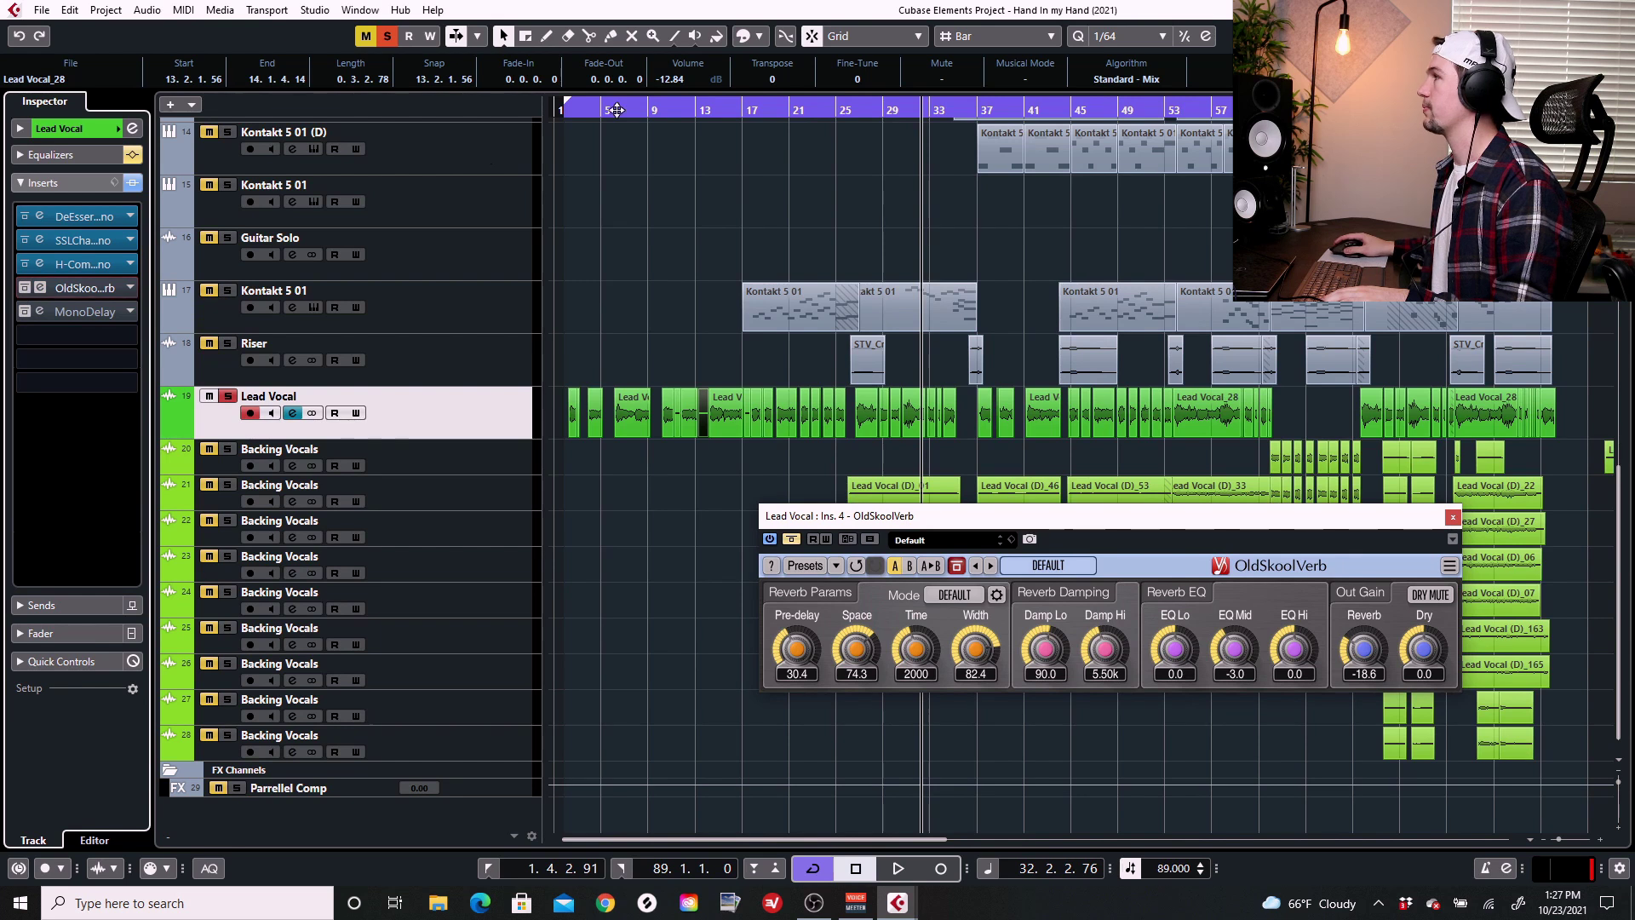
{"action": "double_click", "coordinate": [876, 111]}
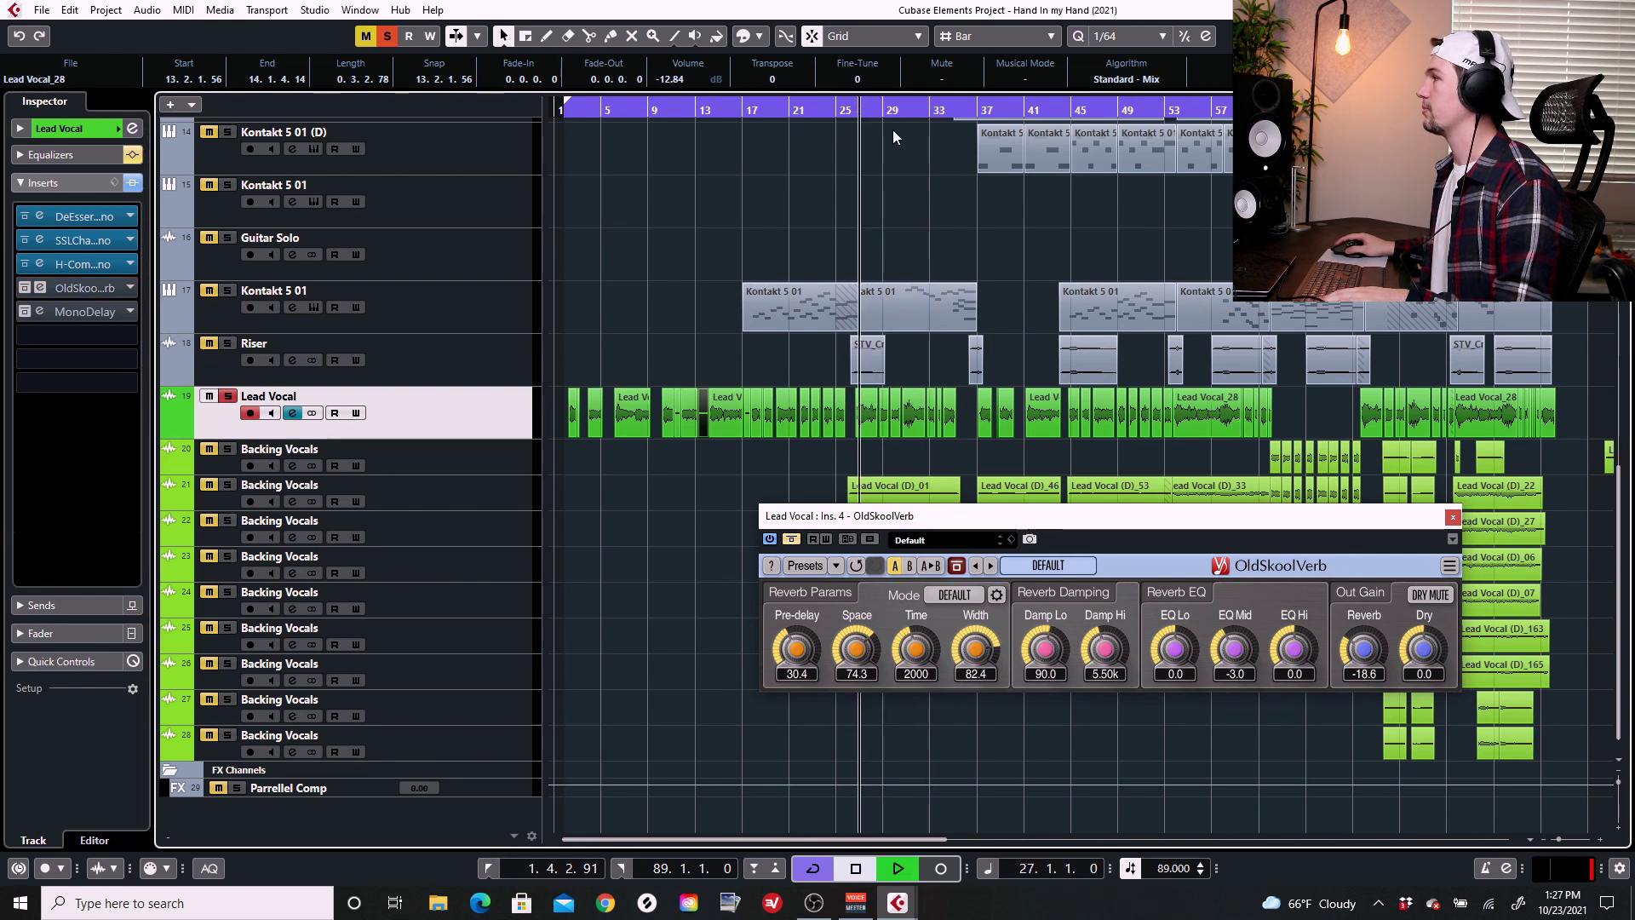
{"action": "left_click", "coordinate": [24, 288]}
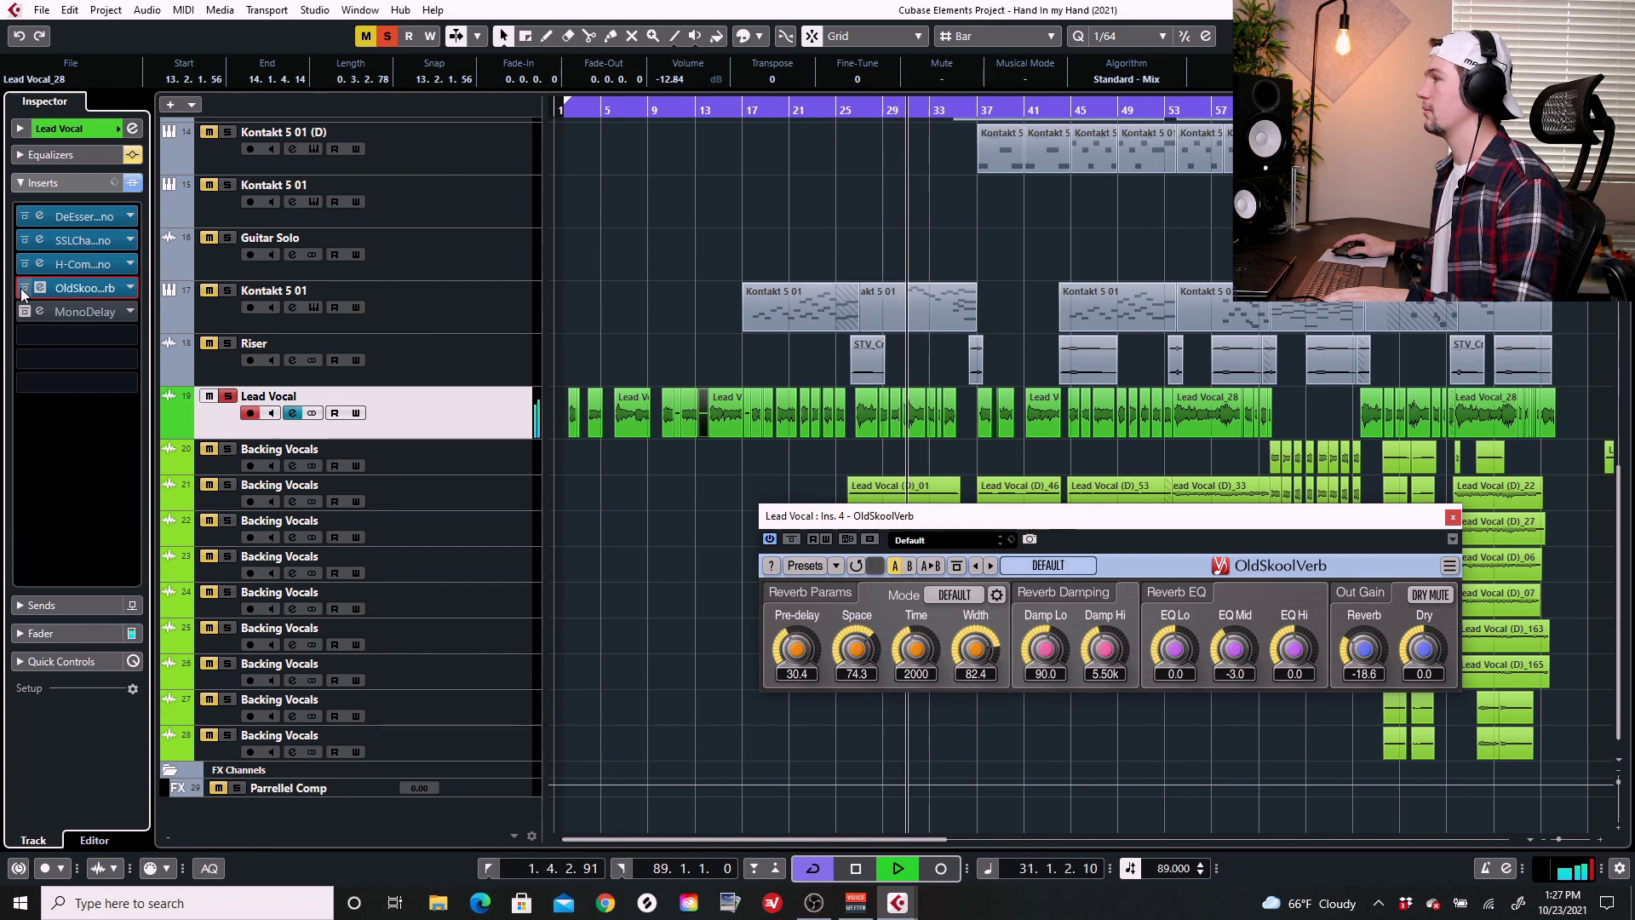
{"action": "left_click", "coordinate": [23, 292]}
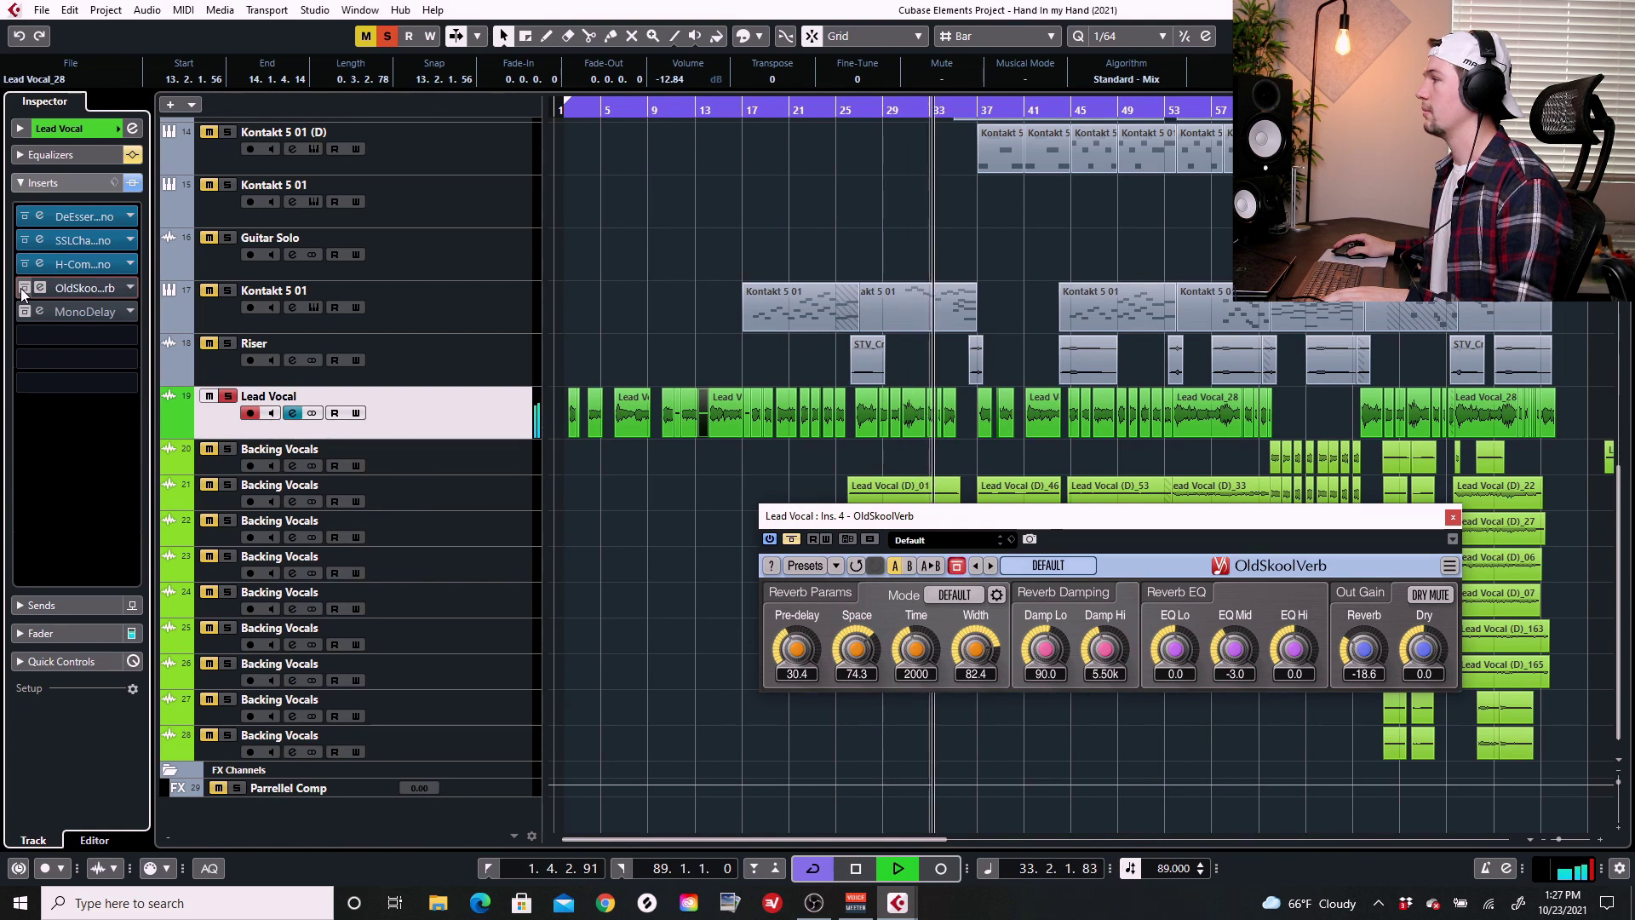
{"action": "left_click", "coordinate": [23, 292]}
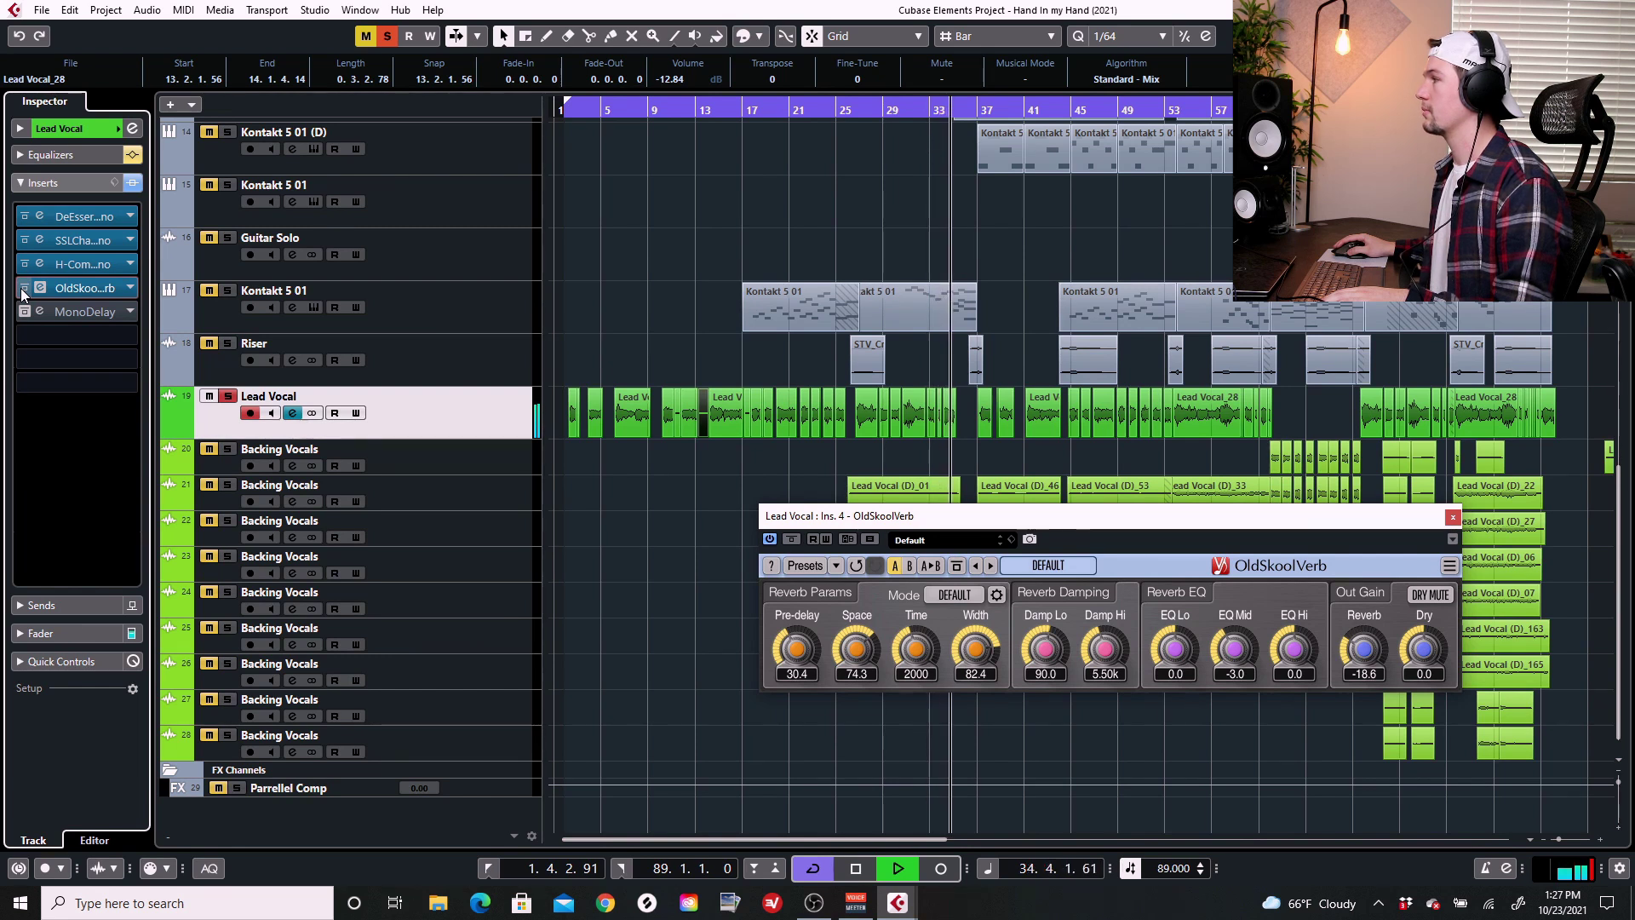
{"action": "left_click", "coordinate": [23, 292]}
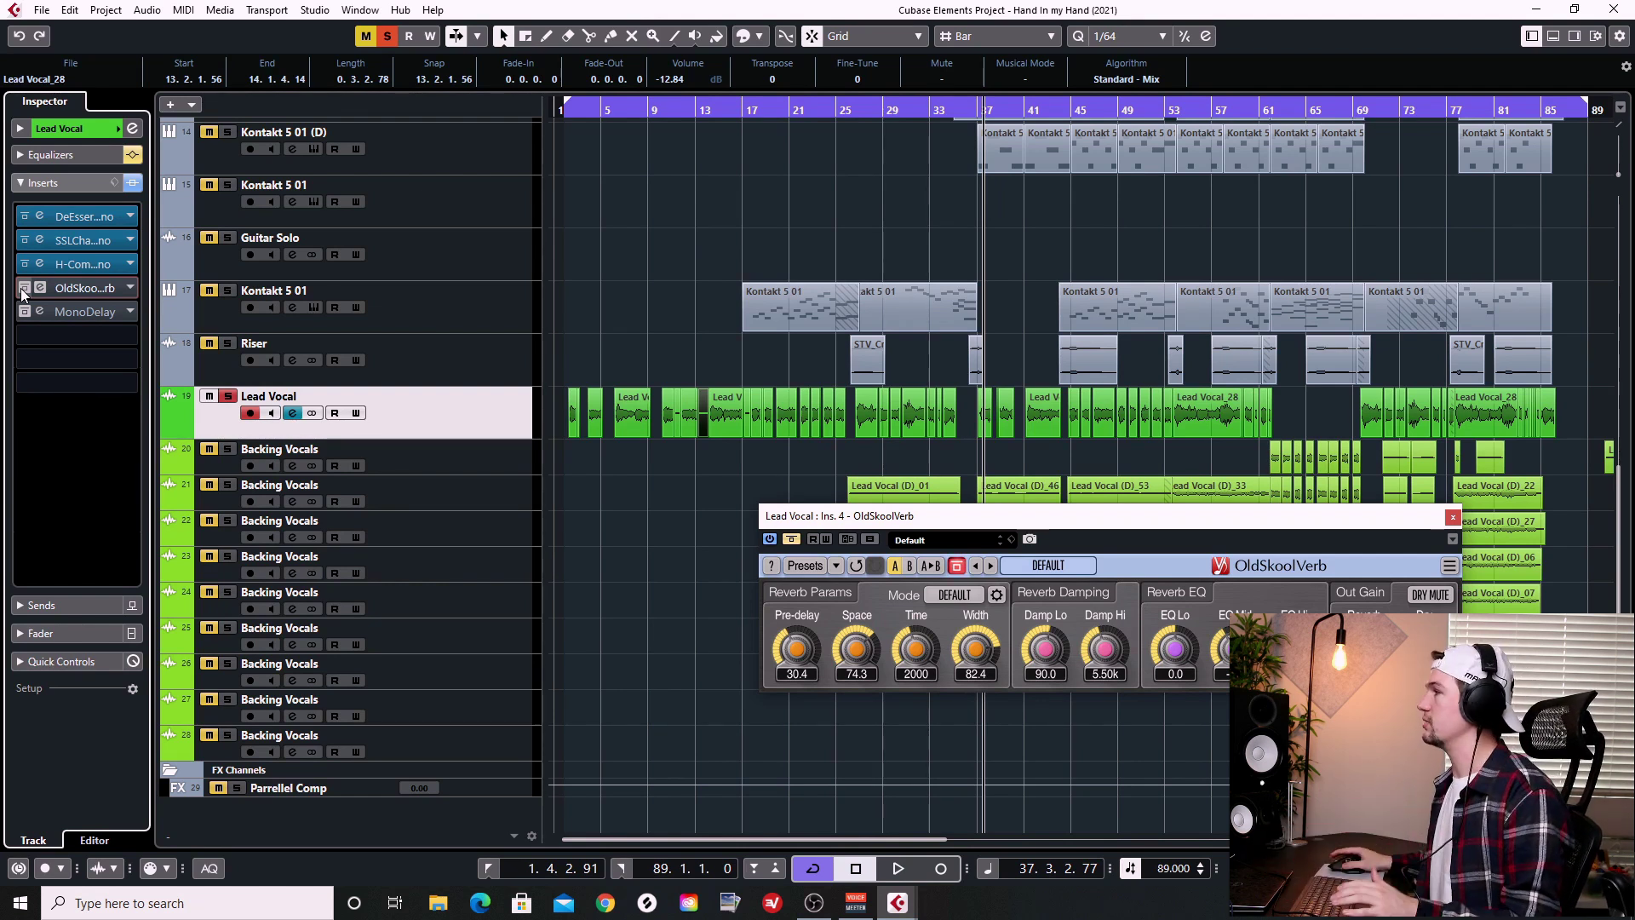
Activate both the OldSkoolVerb and MonoDelay inserts on the lead vocal.
{"action": "left_click", "coordinate": [23, 289]}
{"action": "left_click", "coordinate": [23, 289]}
{"action": "left_click", "coordinate": [23, 290]}
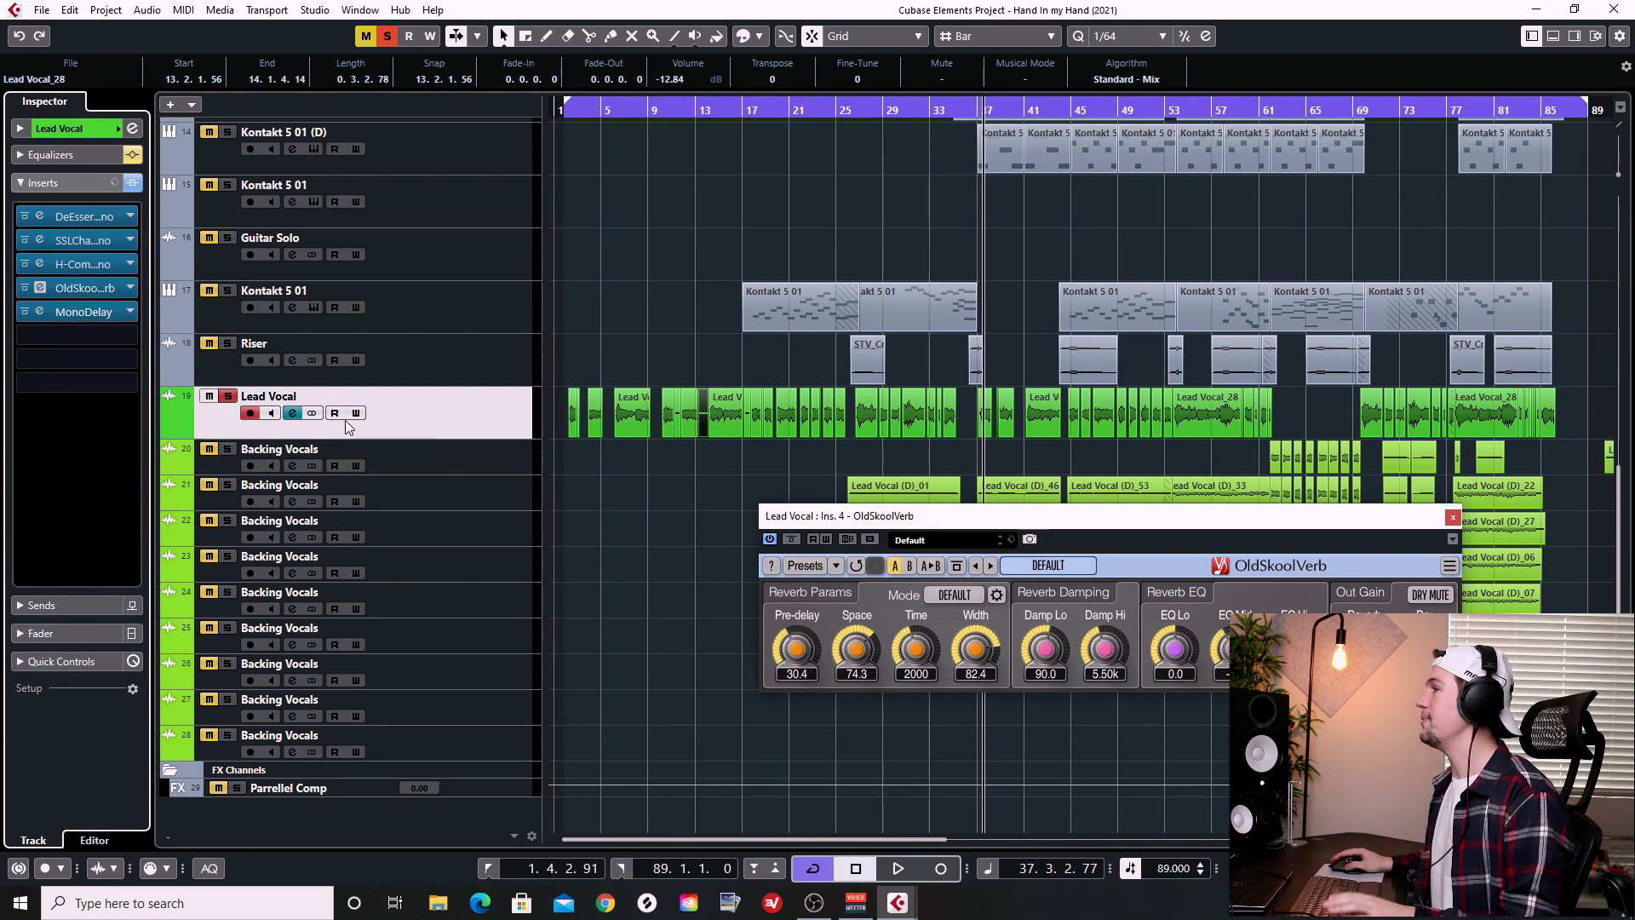
Close the reverb window and open MonoDelay, placing its window where all the delay controls are visible.
{"action": "left_click", "coordinate": [1453, 517]}
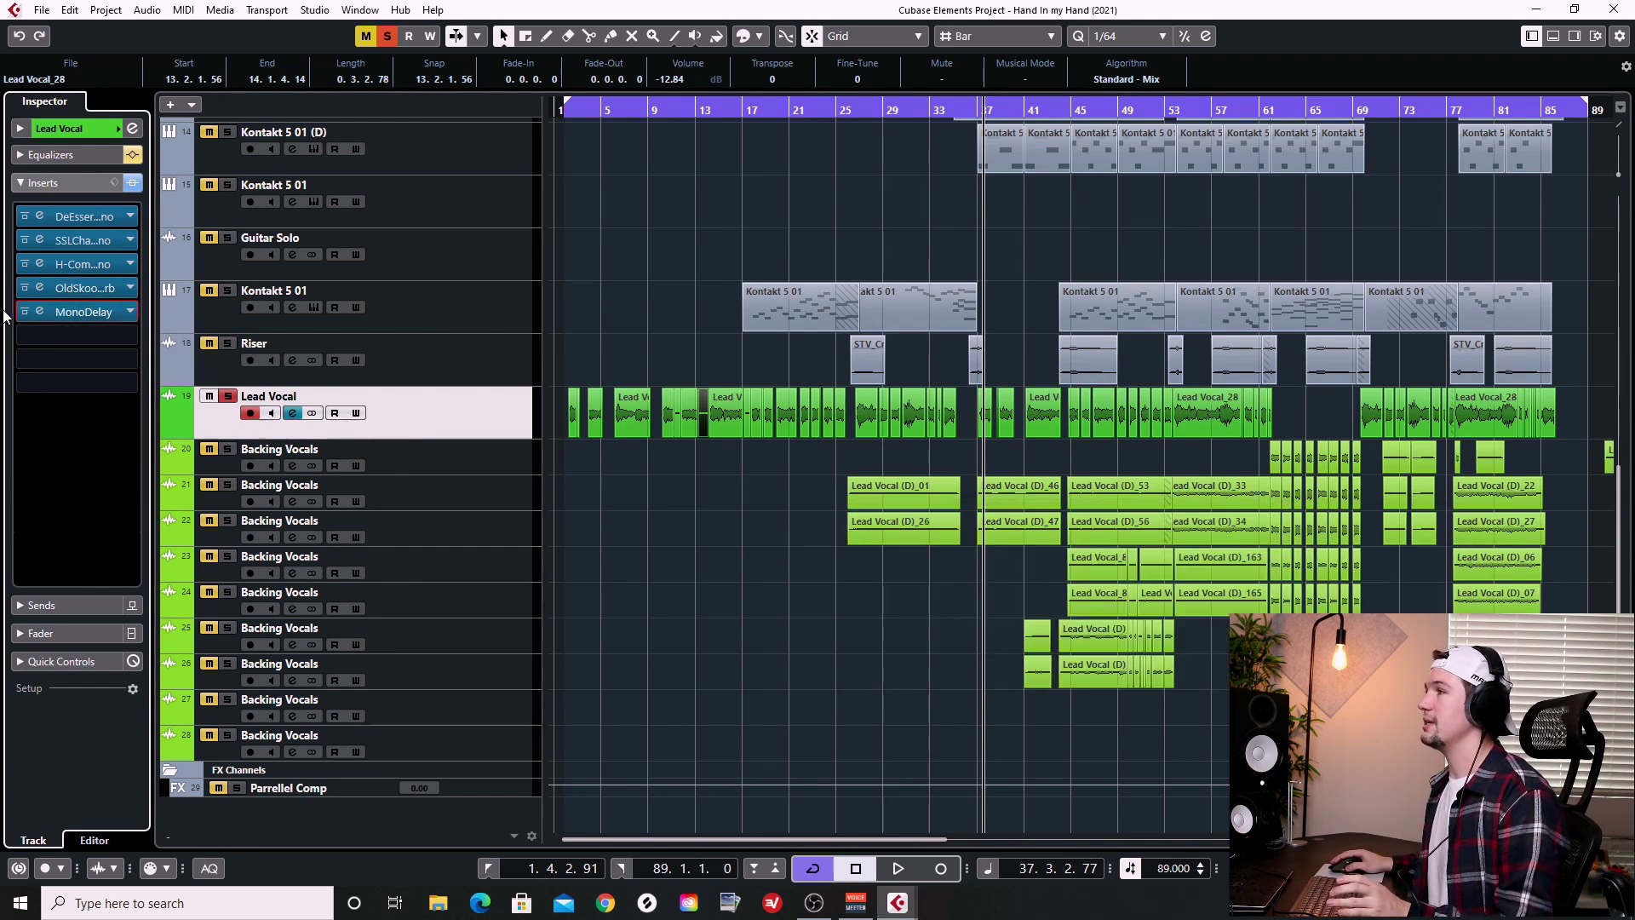
{"action": "left_click", "coordinate": [39, 313]}
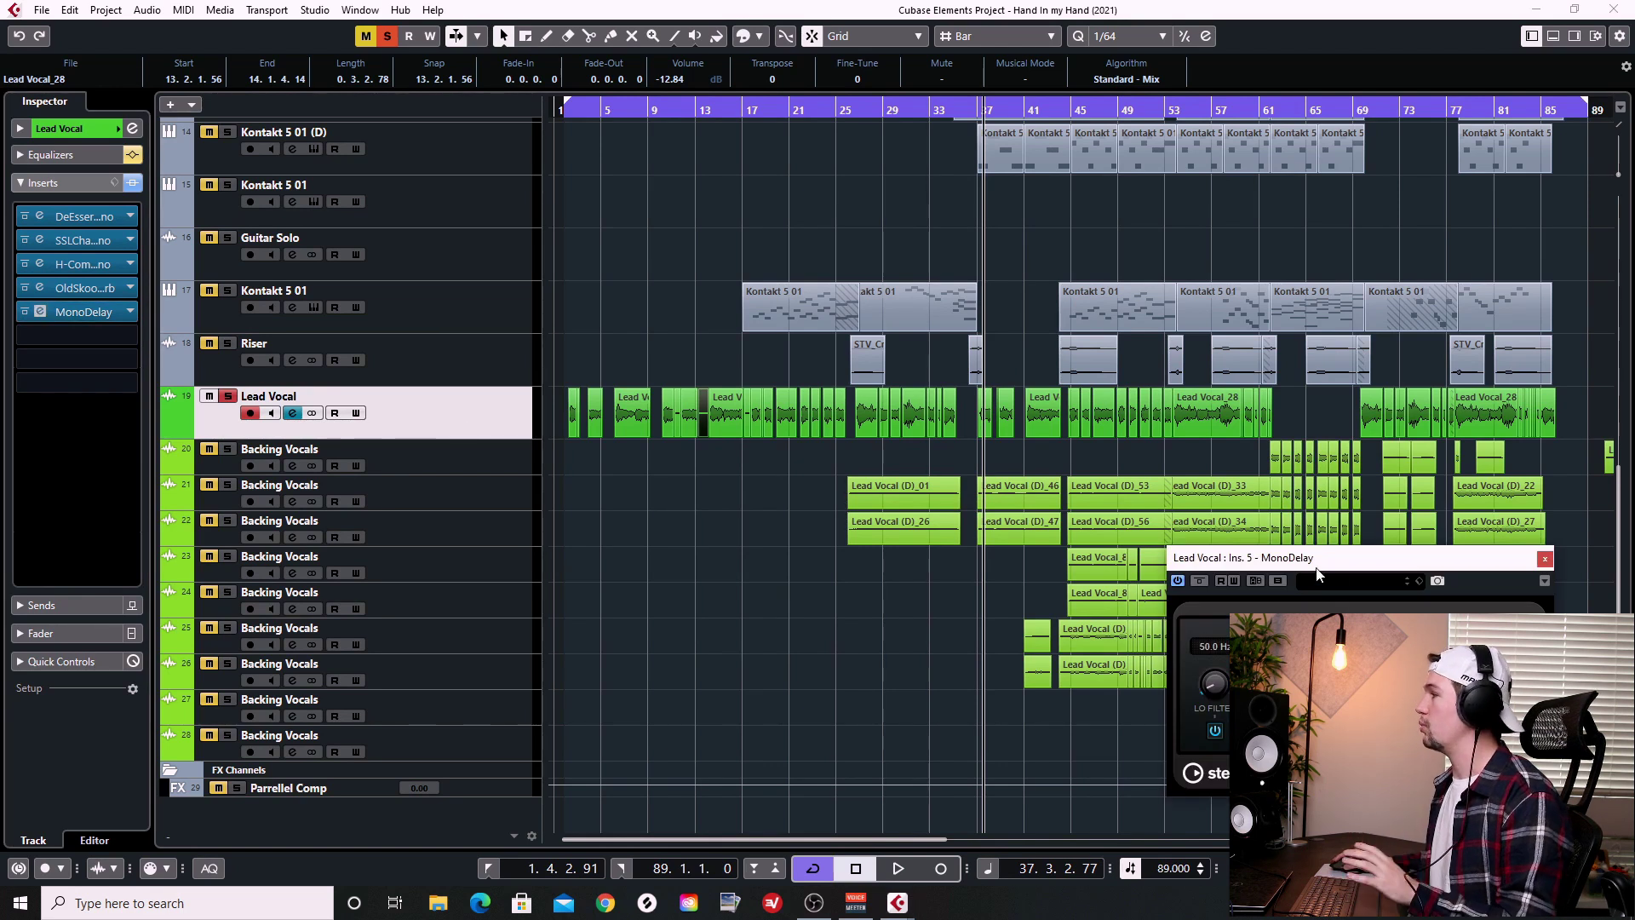
{"action": "left_click_drag", "start_coordinate": [1317, 573], "coordinate": [1171, 267]}
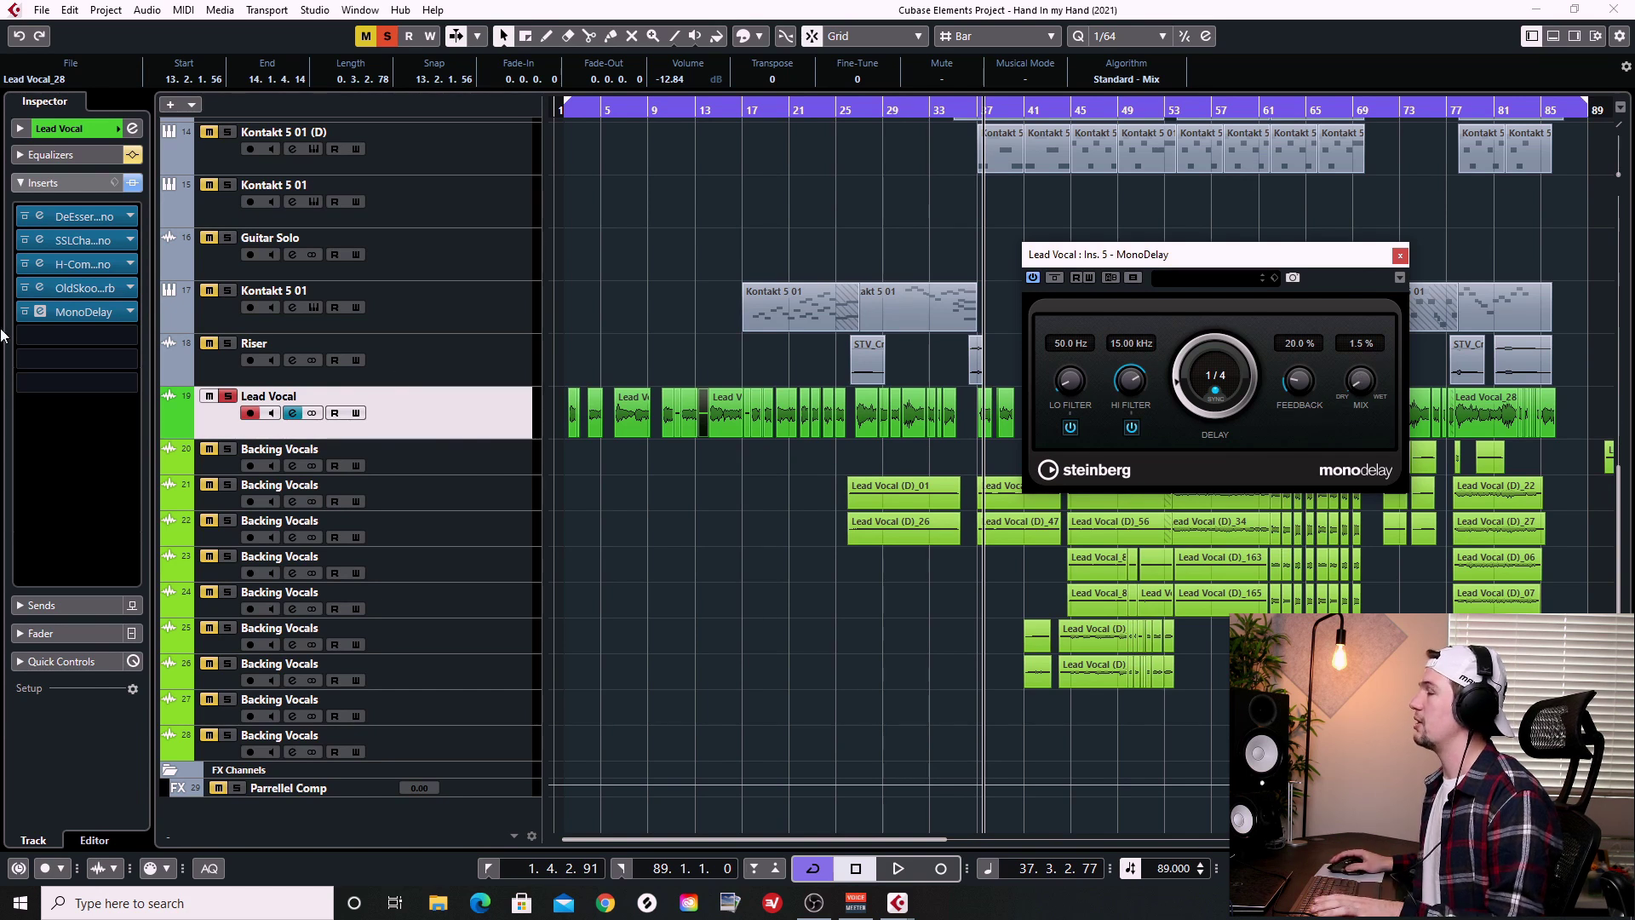
Bypass all five lead vocal inserts: DeEsser, SSLChannel, H-Comp, OldSkoolVerb and MonoDelay.
{"action": "left_click", "coordinate": [25, 264]}
{"action": "left_click", "coordinate": [24, 216]}
{"action": "left_click", "coordinate": [25, 240]}
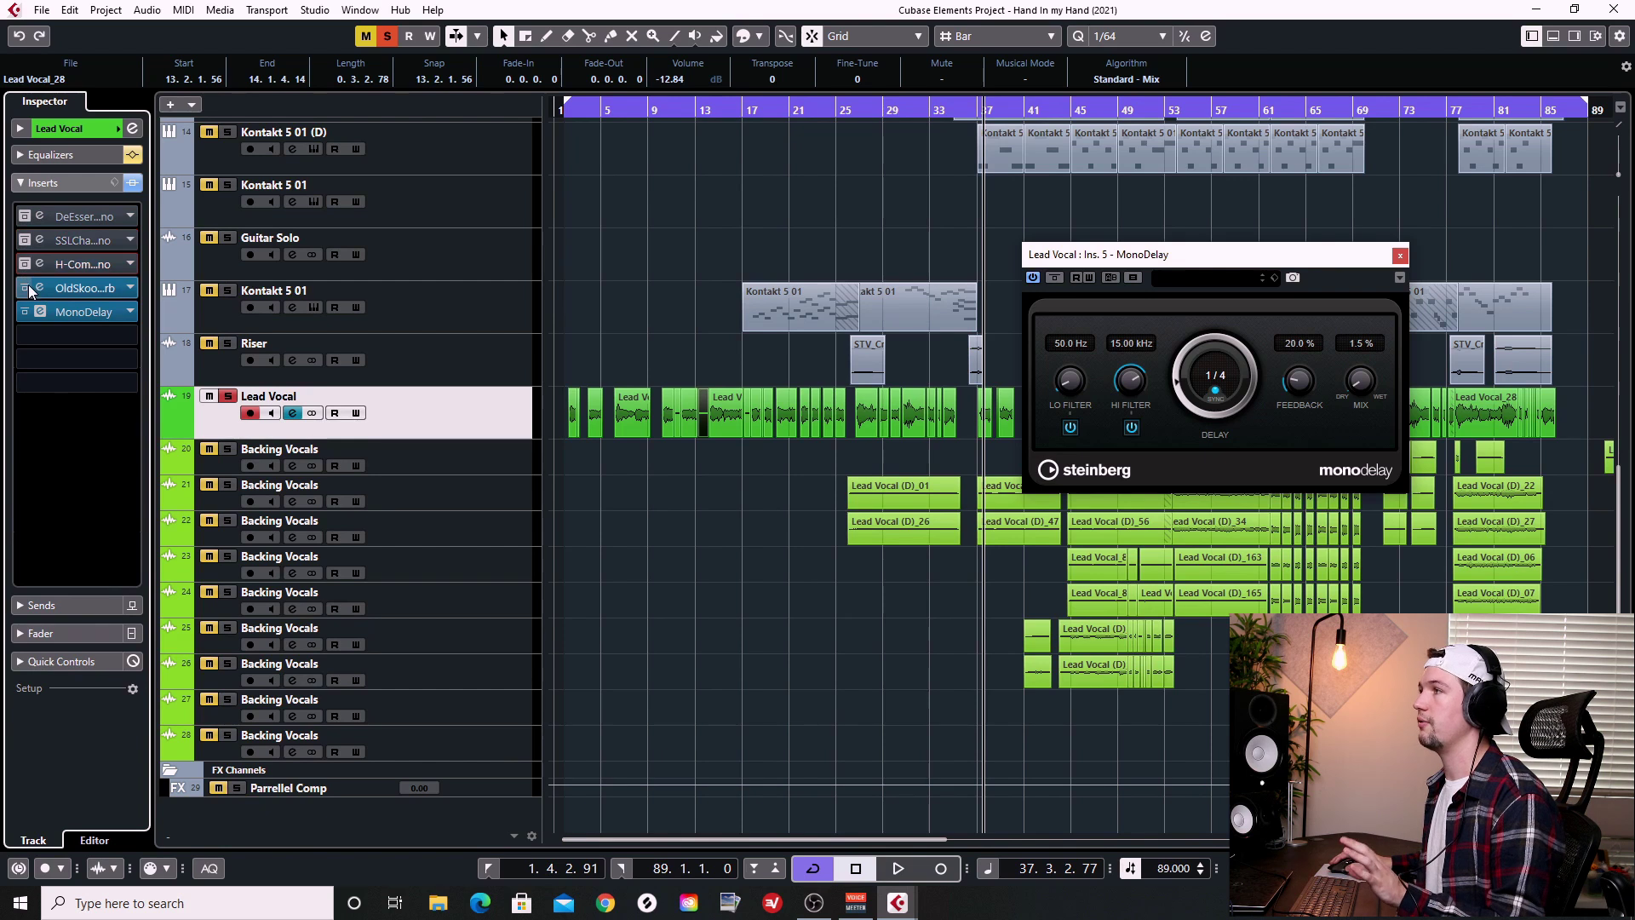
{"action": "left_click", "coordinate": [27, 288]}
{"action": "left_click", "coordinate": [24, 312]}
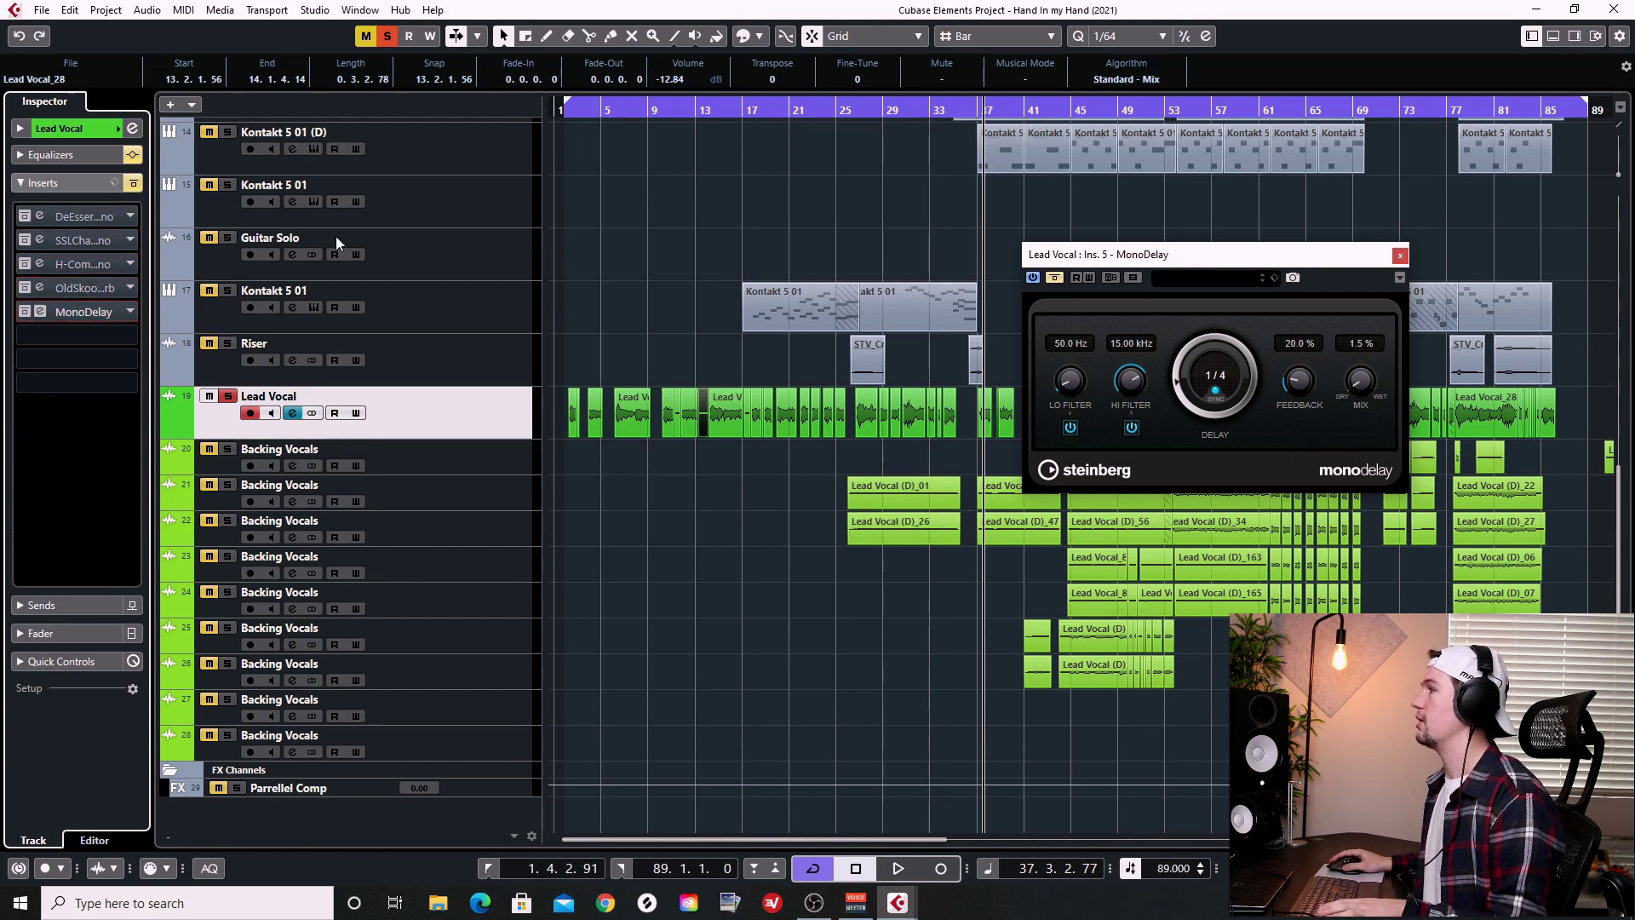
Play the dry lead vocal from bar 27 and compare it with only MonoDelay switched on and off, ending with it on.
{"action": "left_click", "coordinate": [857, 117]}
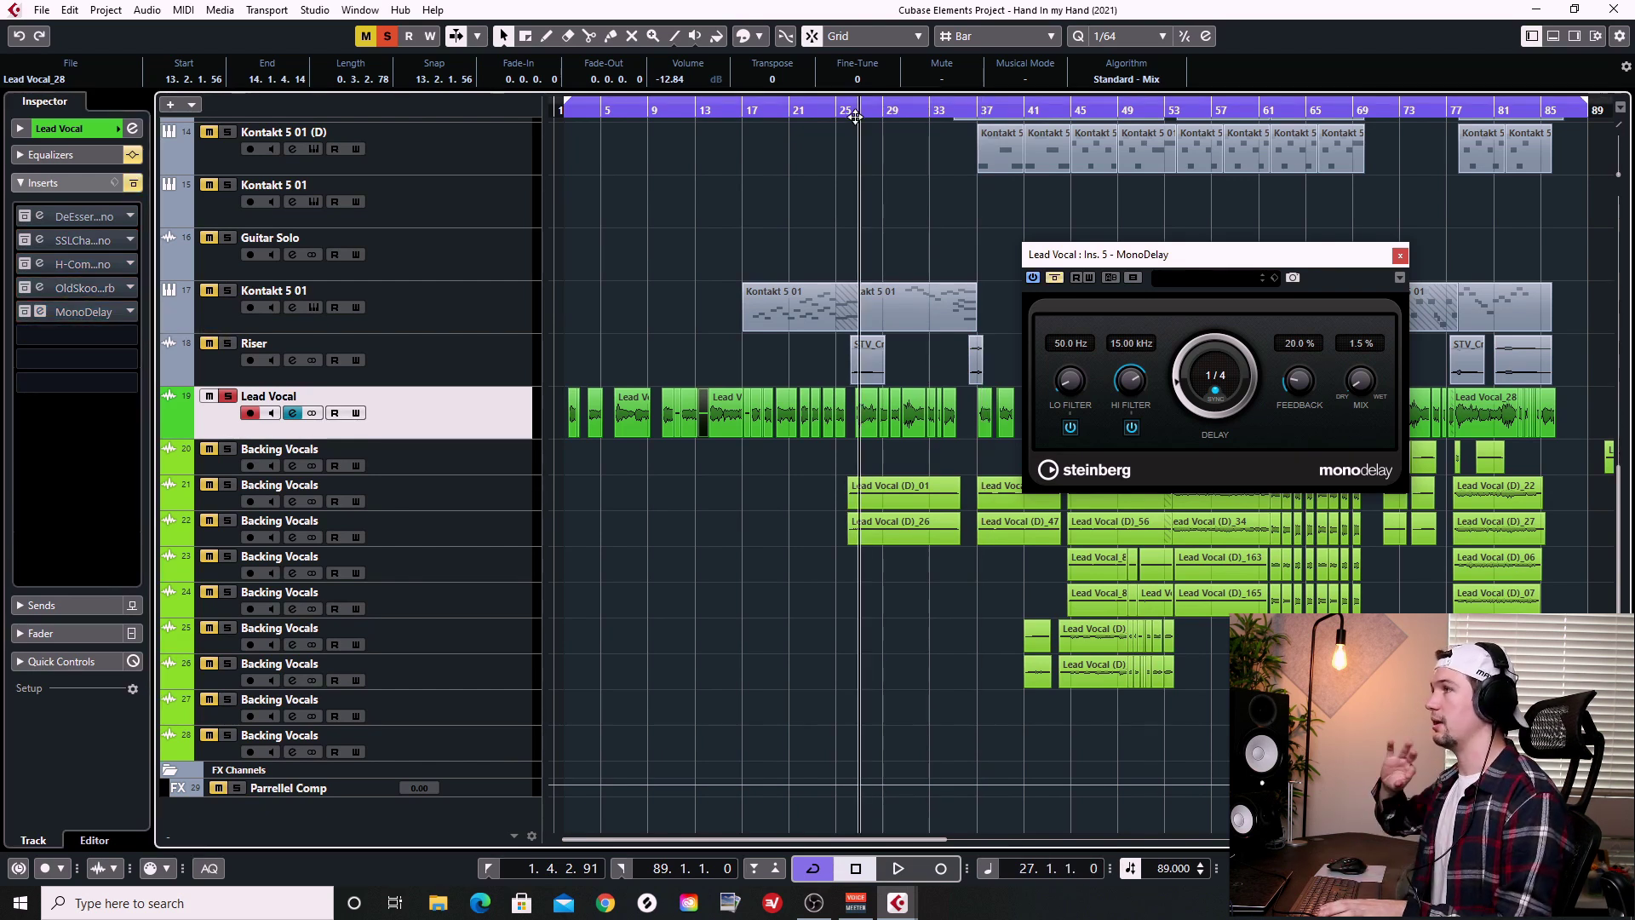
{"action": "key", "text": "space"}
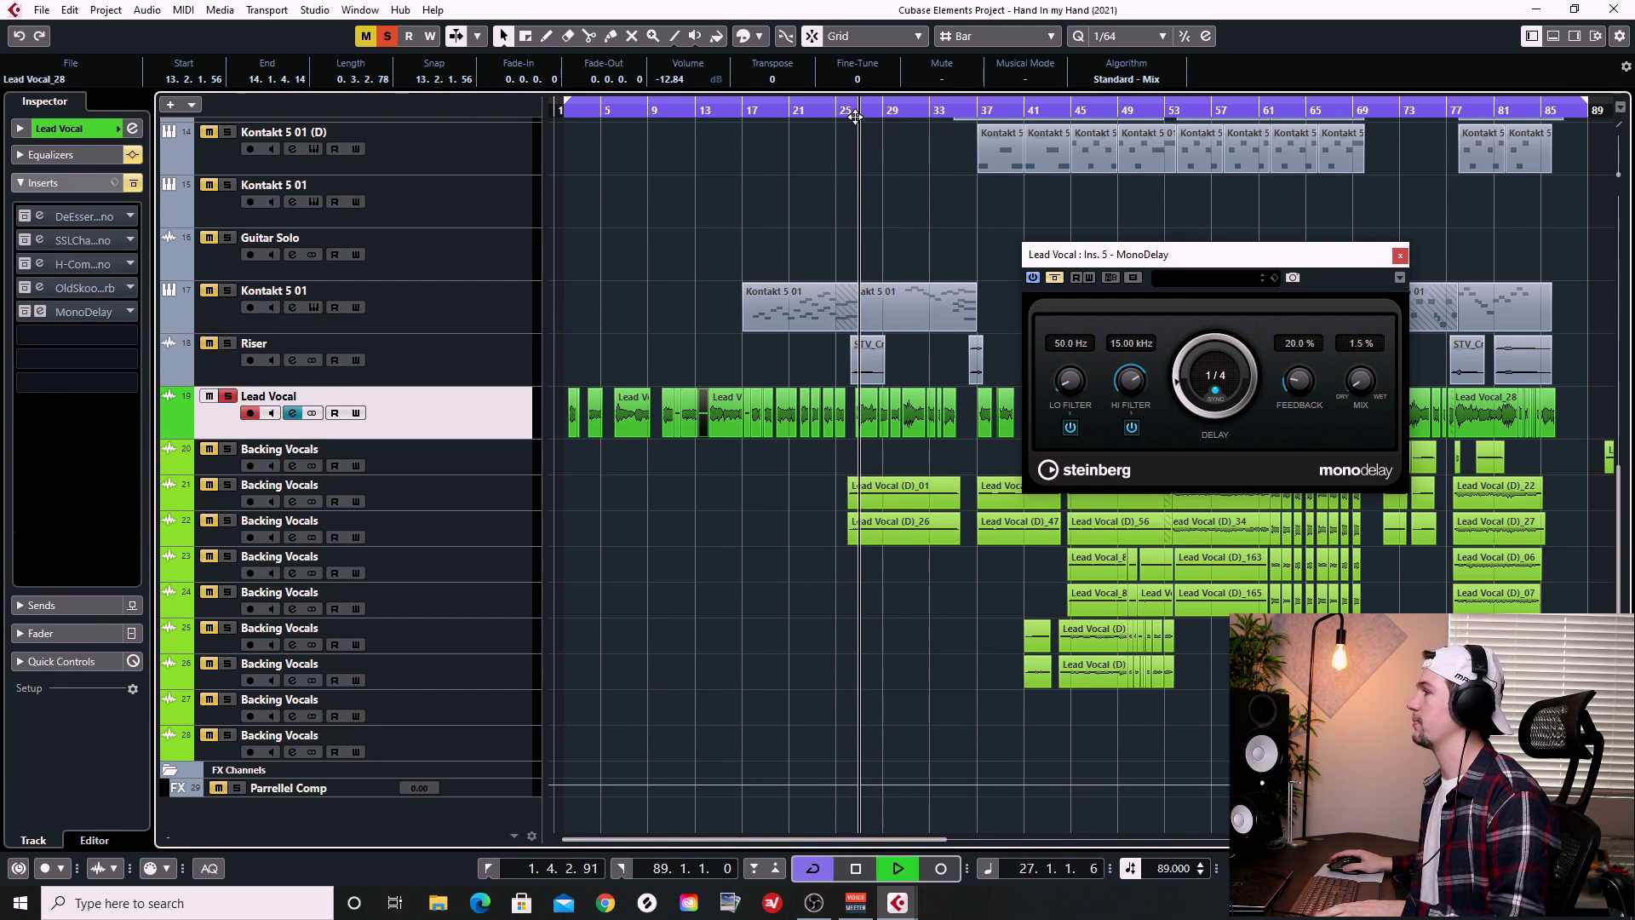
{"action": "left_click", "coordinate": [25, 312]}
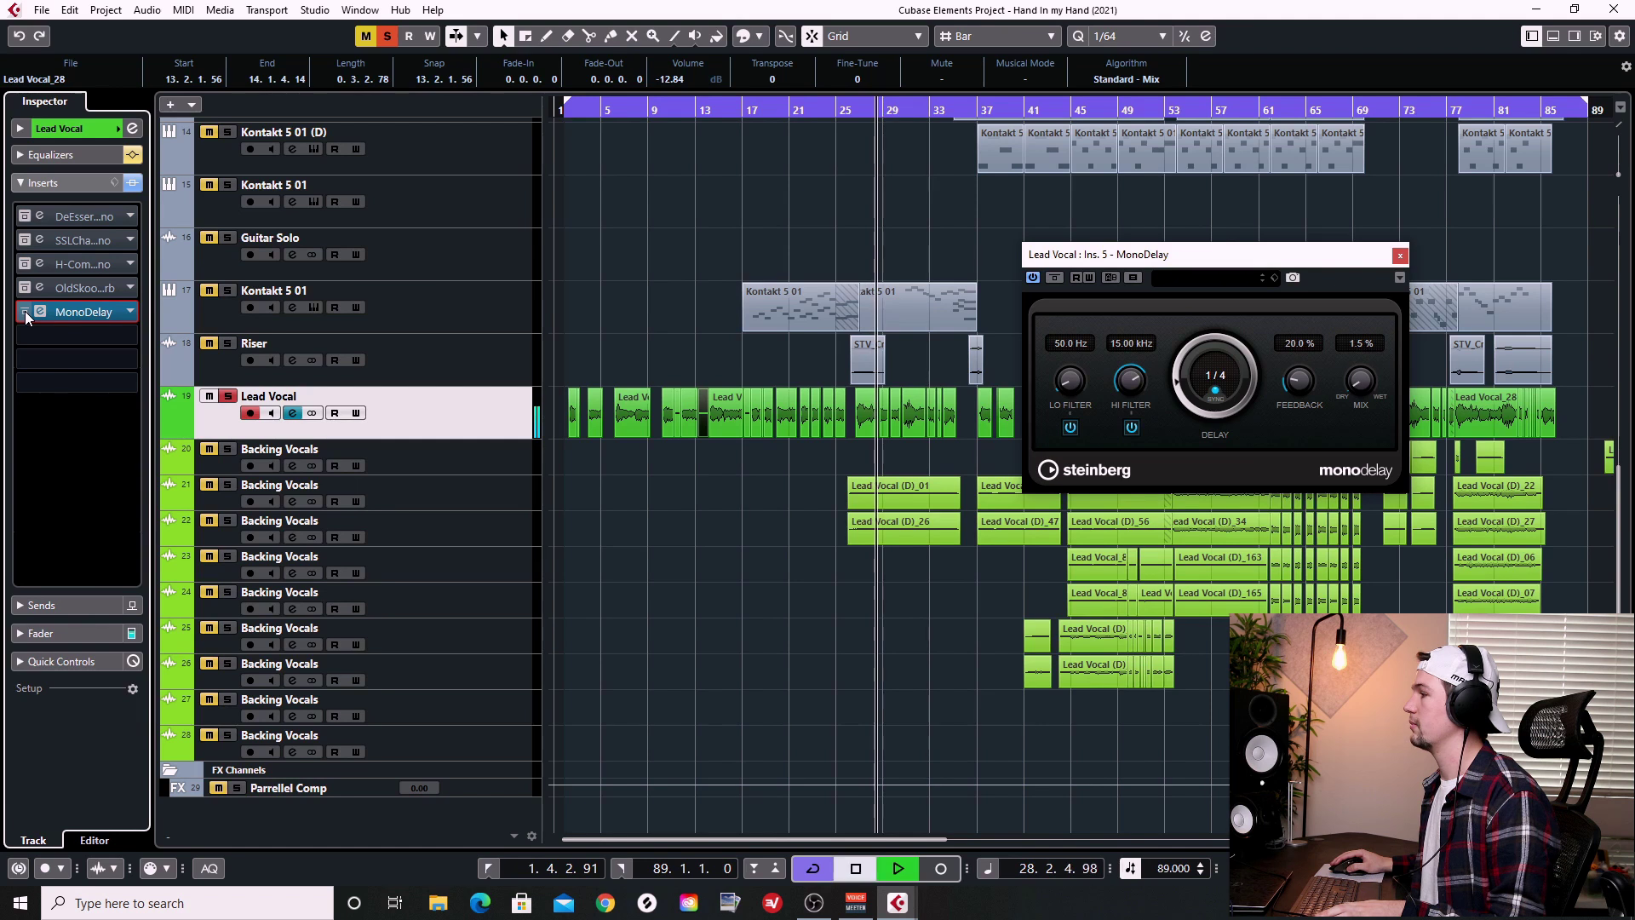
{"action": "left_click", "coordinate": [25, 312]}
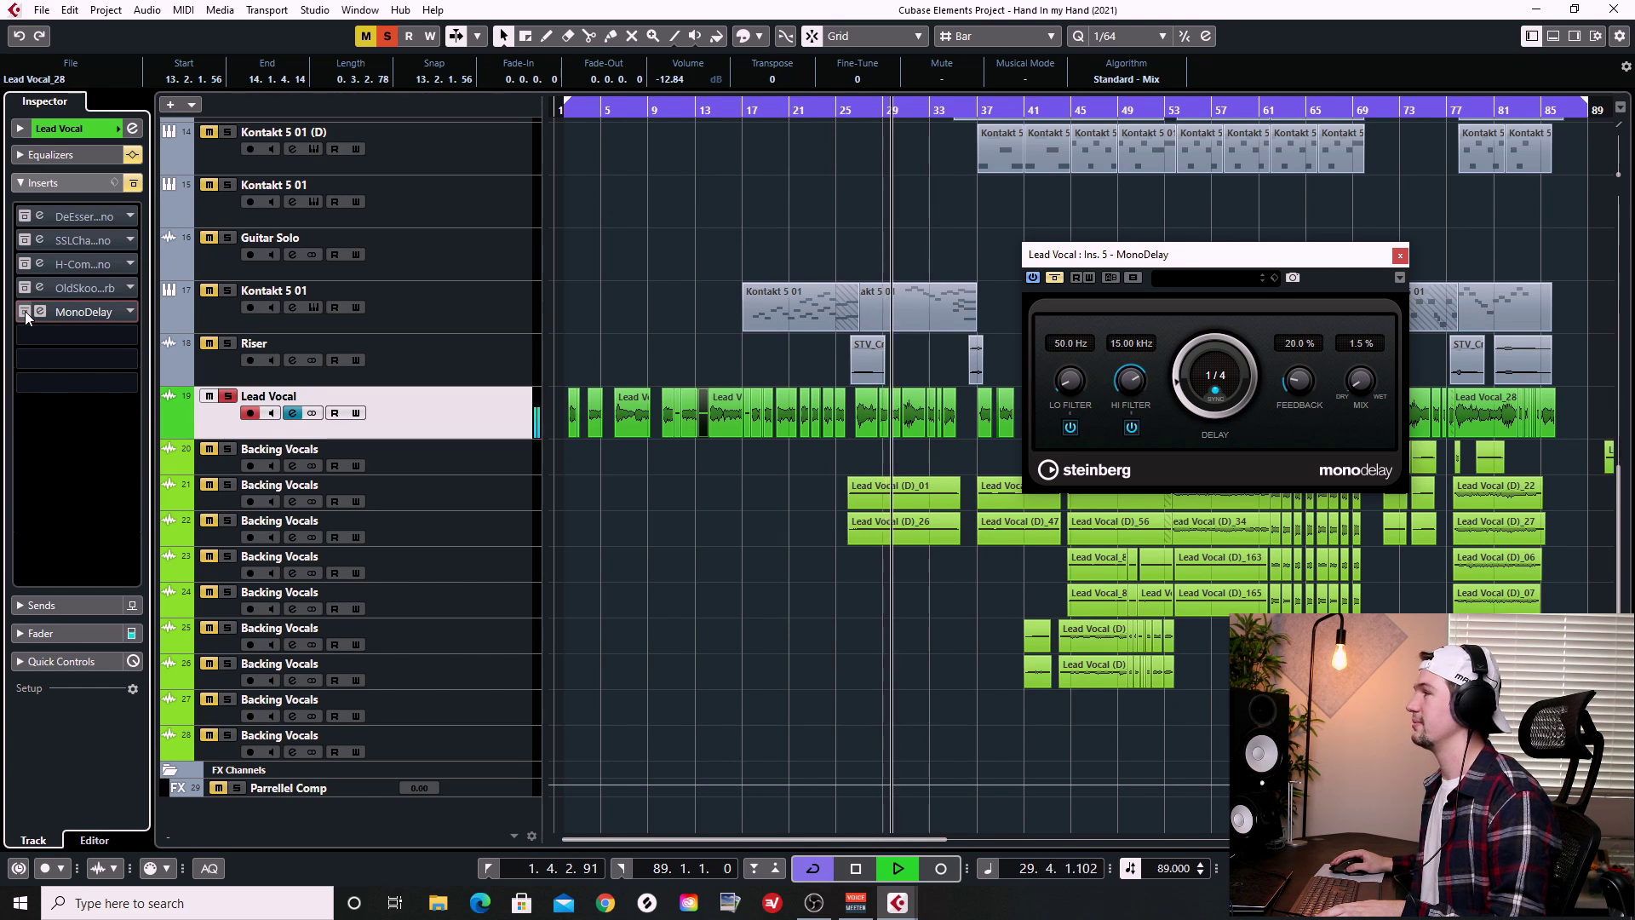
{"action": "left_click", "coordinate": [25, 311]}
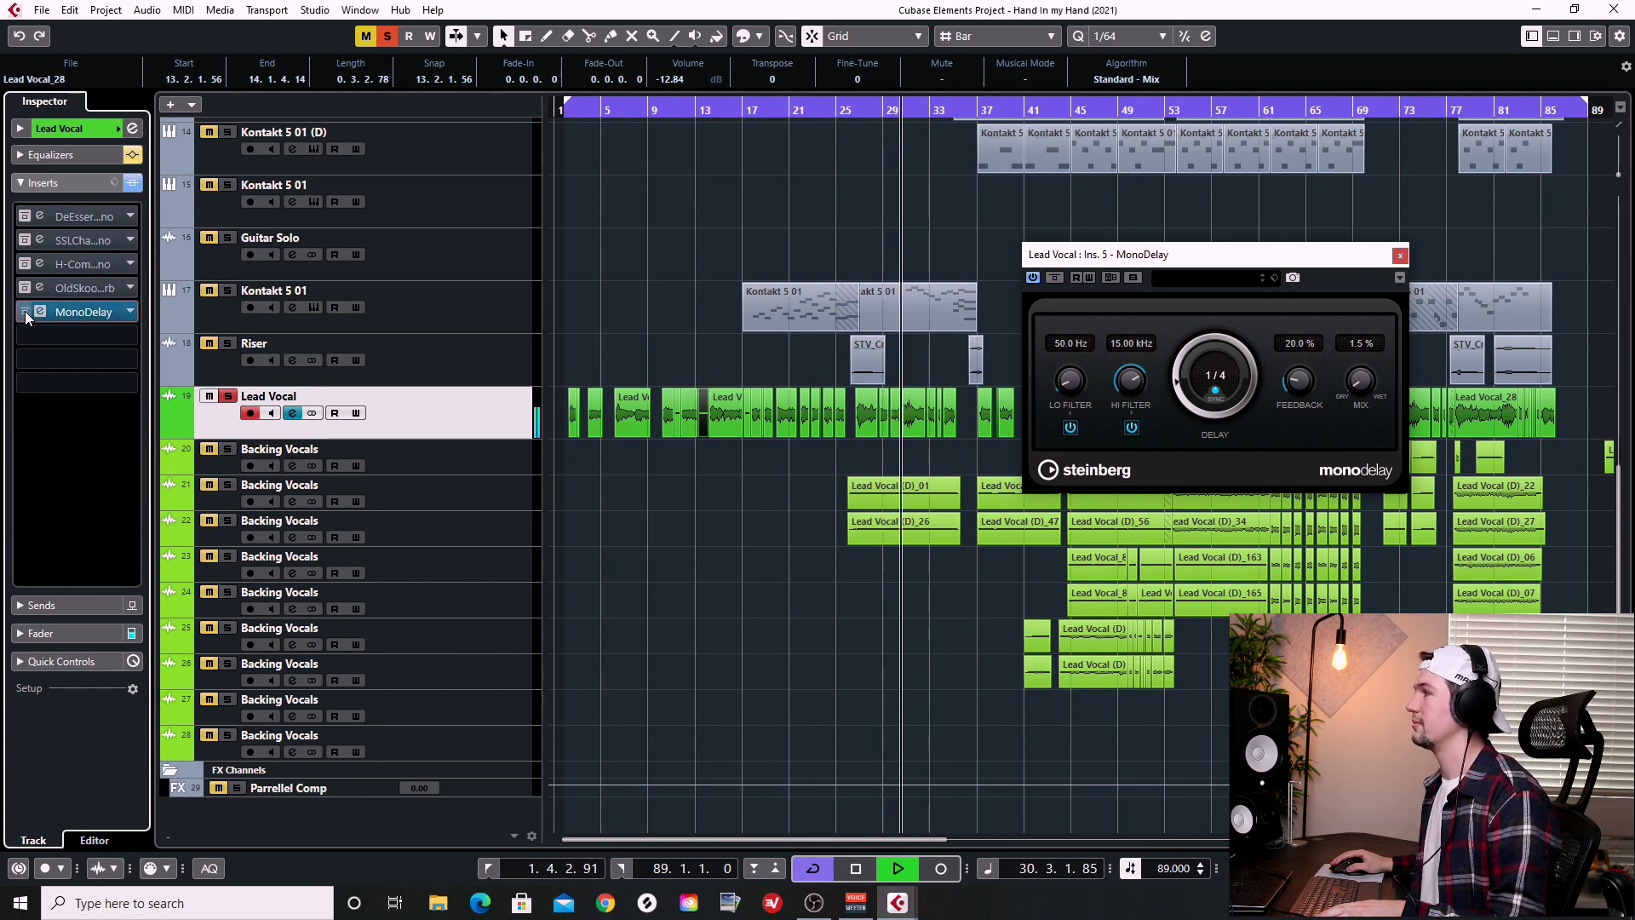
{"action": "key", "text": "space"}
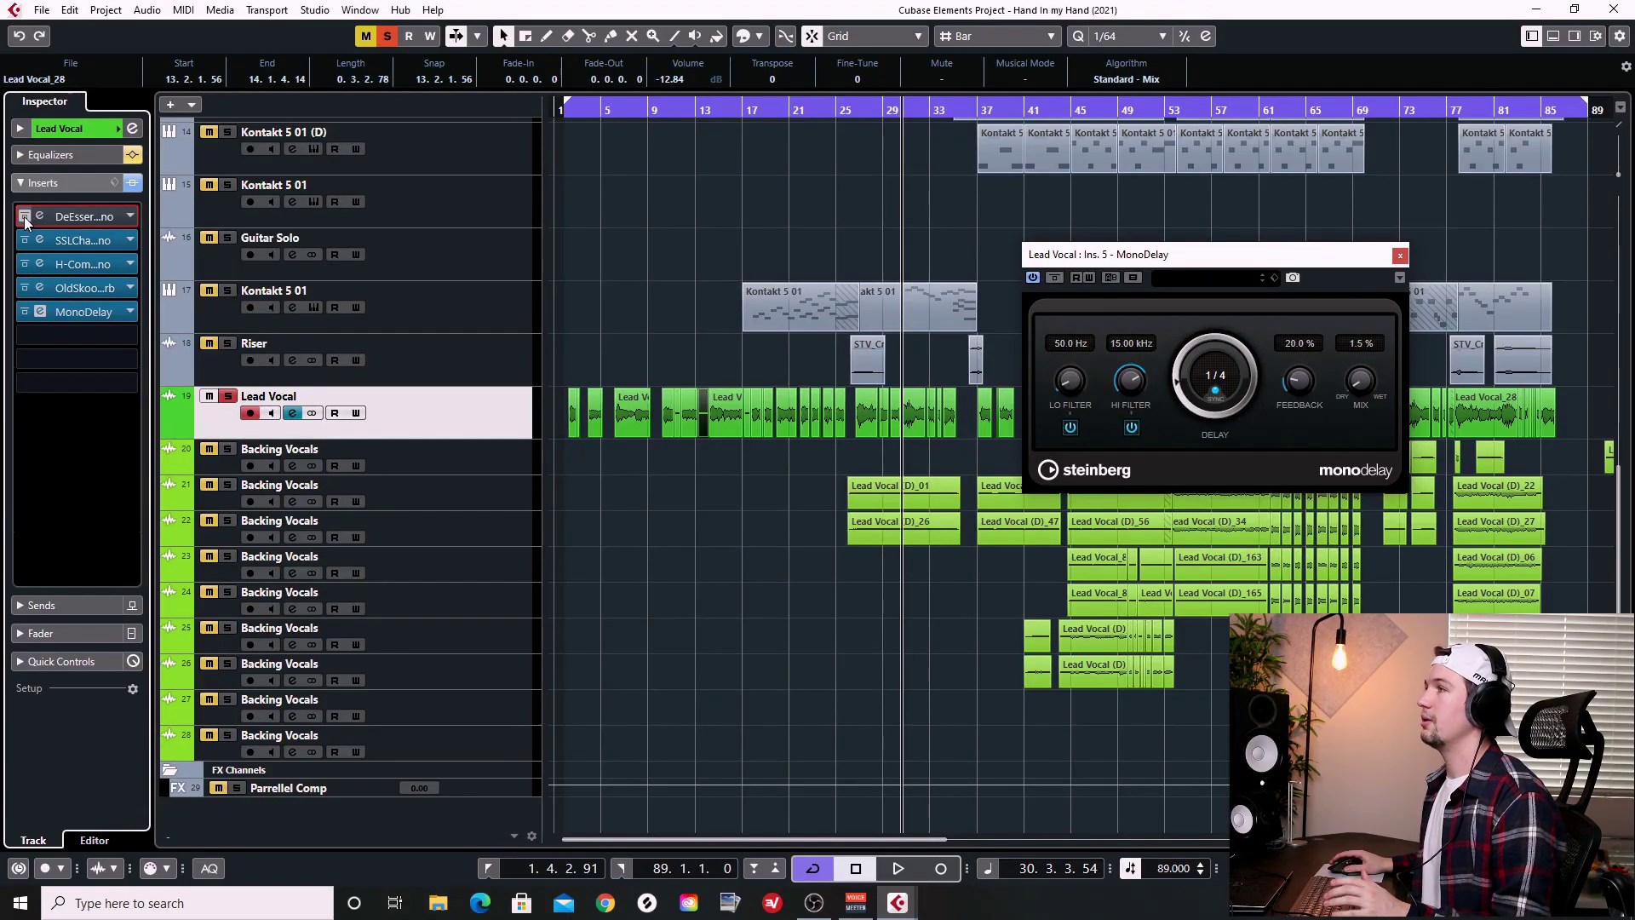
Reactivate the bypassed inserts including the DeEsser and play the lead vocal through the full chain.
{"action": "left_click", "coordinate": [24, 216]}
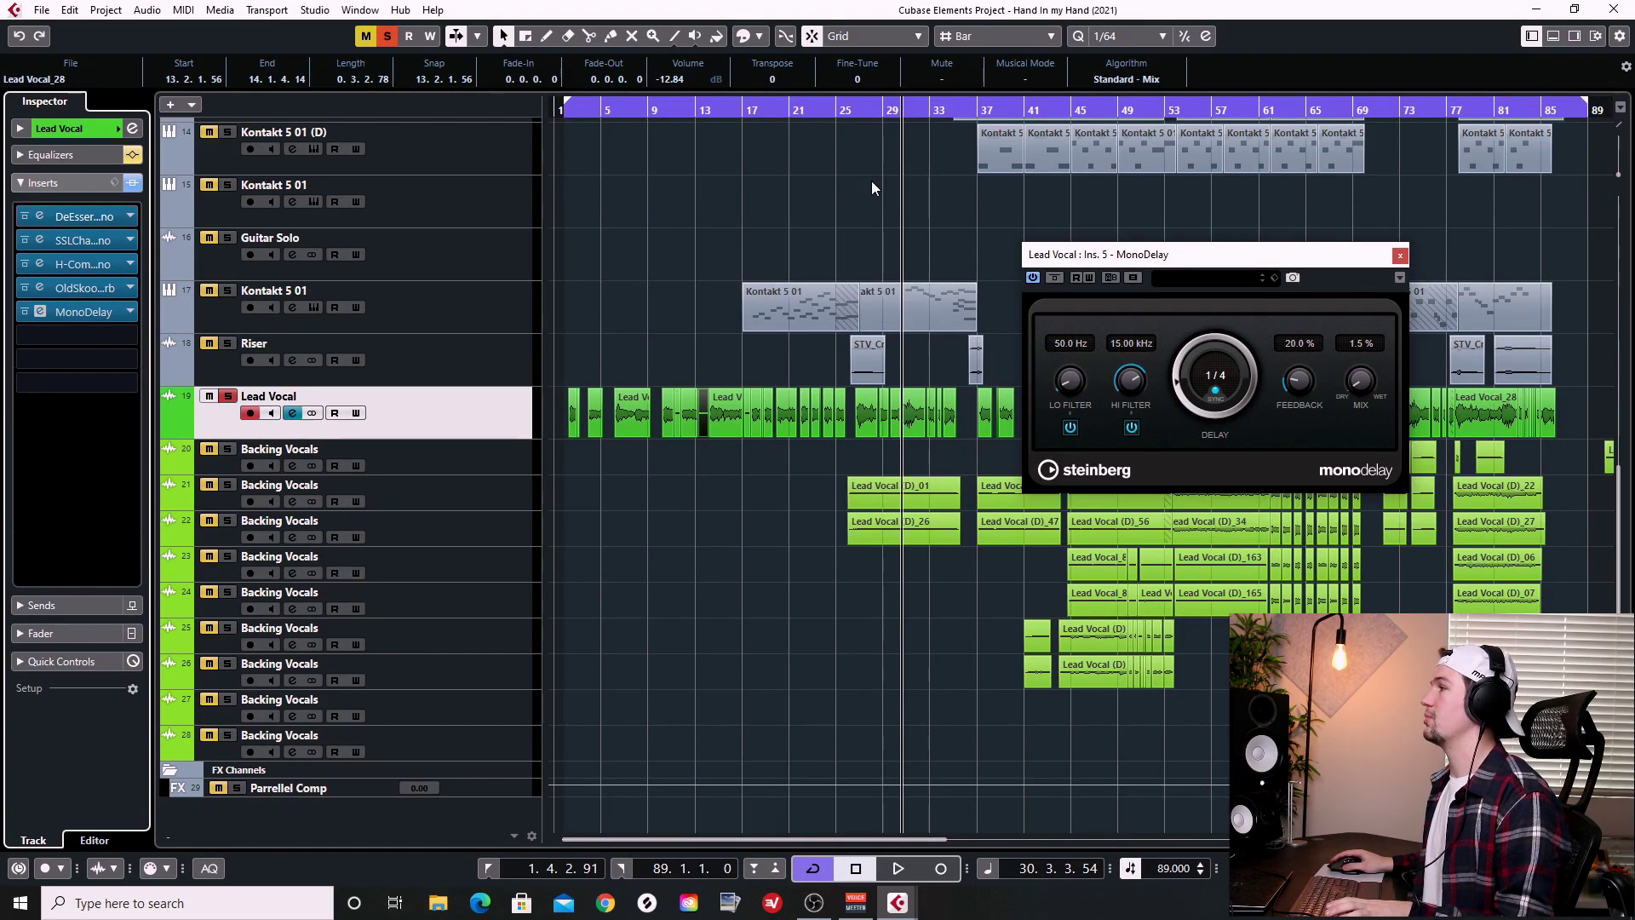
{"action": "left_click", "coordinate": [845, 110]}
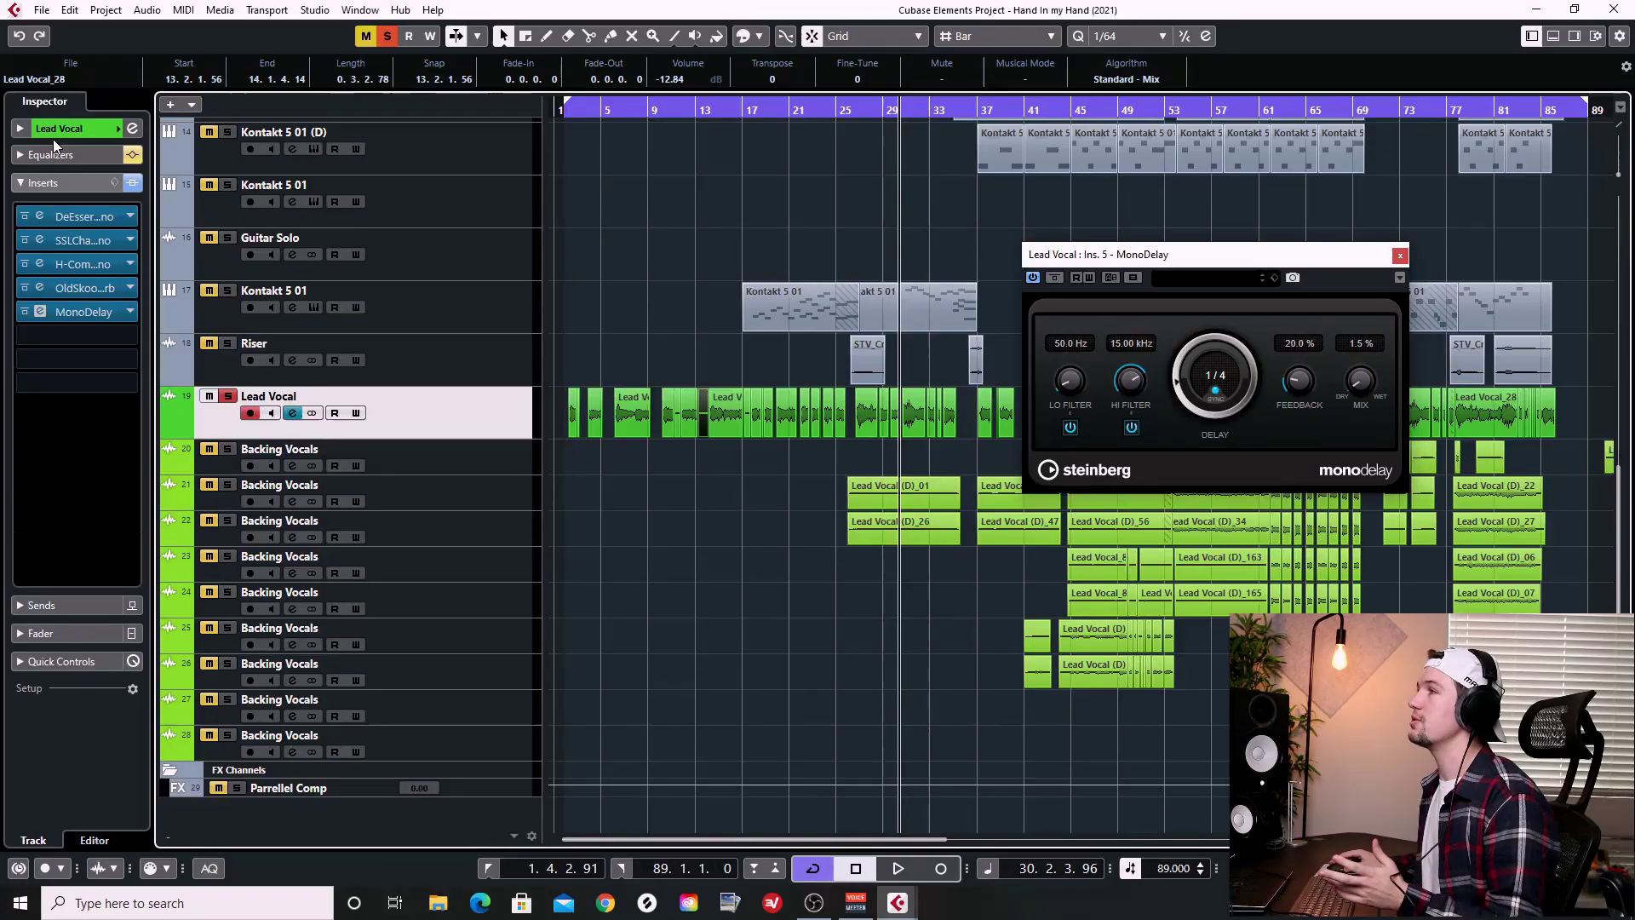
Turn on the lead vocal channel's equalizer and open the track's channel settings to show the EQ curve.
{"action": "left_click", "coordinate": [64, 156]}
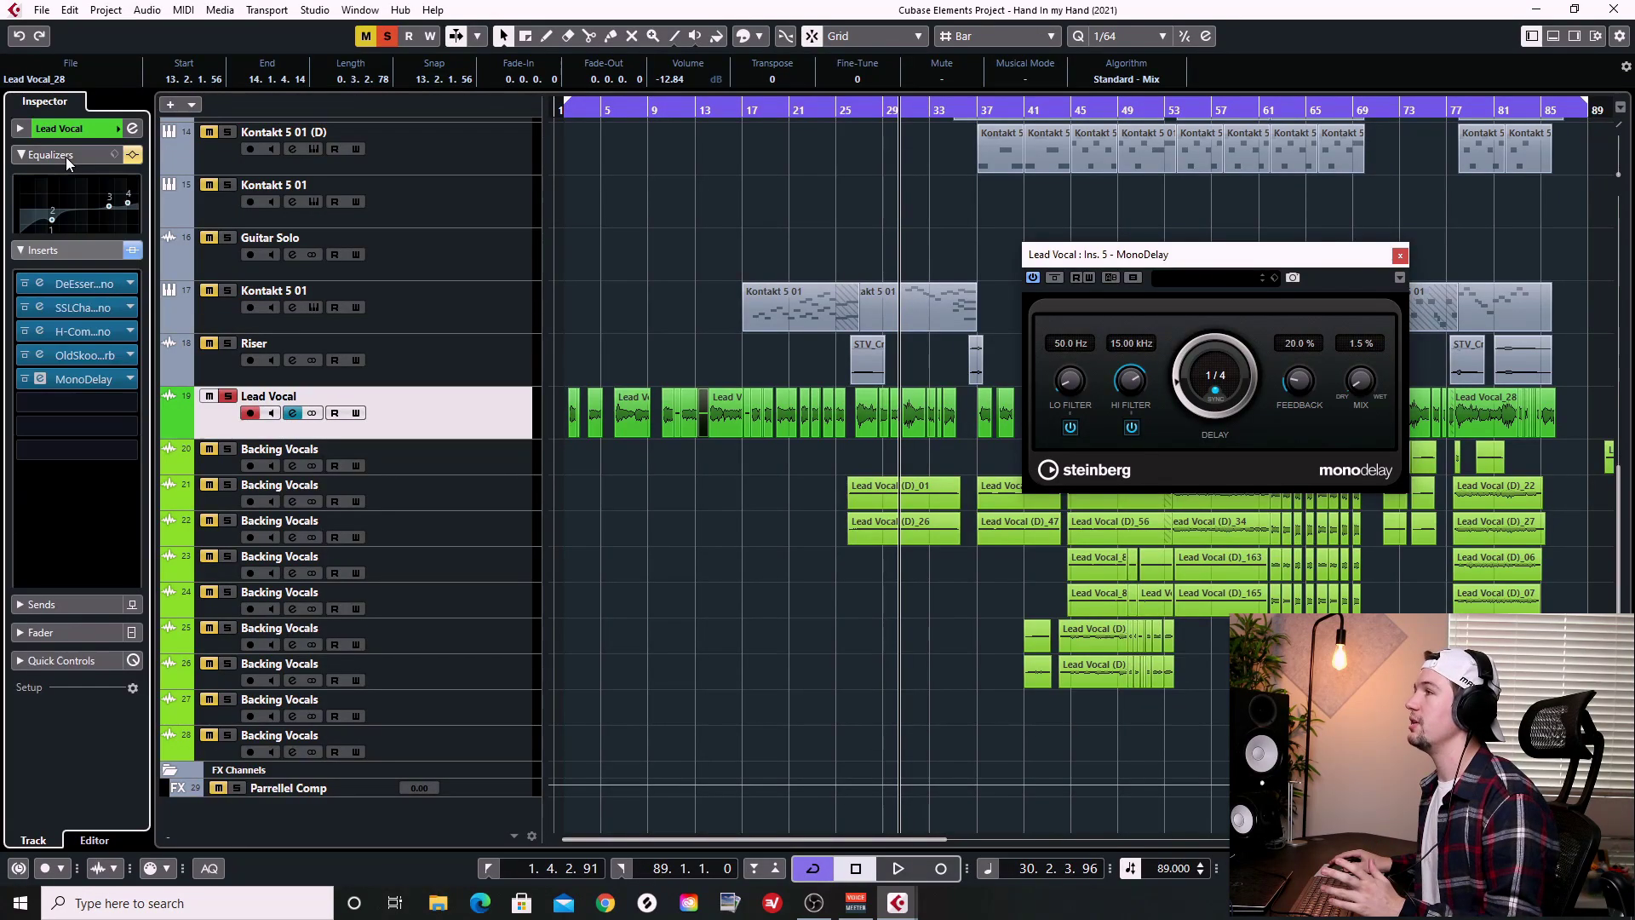
{"action": "left_click", "coordinate": [132, 154]}
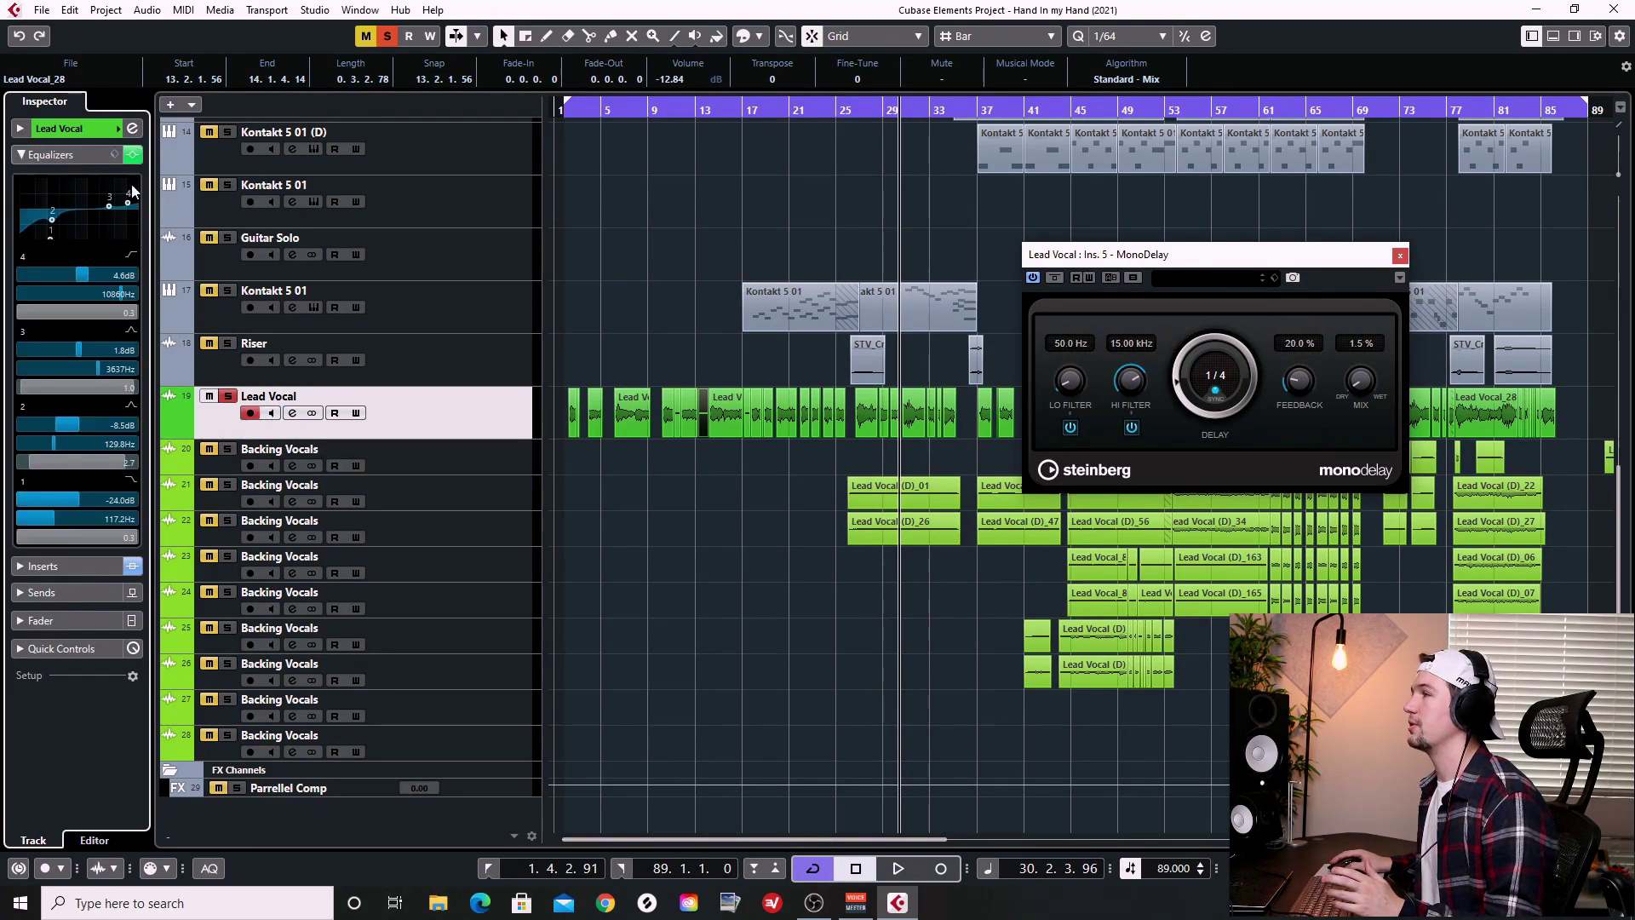
{"action": "left_click", "coordinate": [132, 128]}
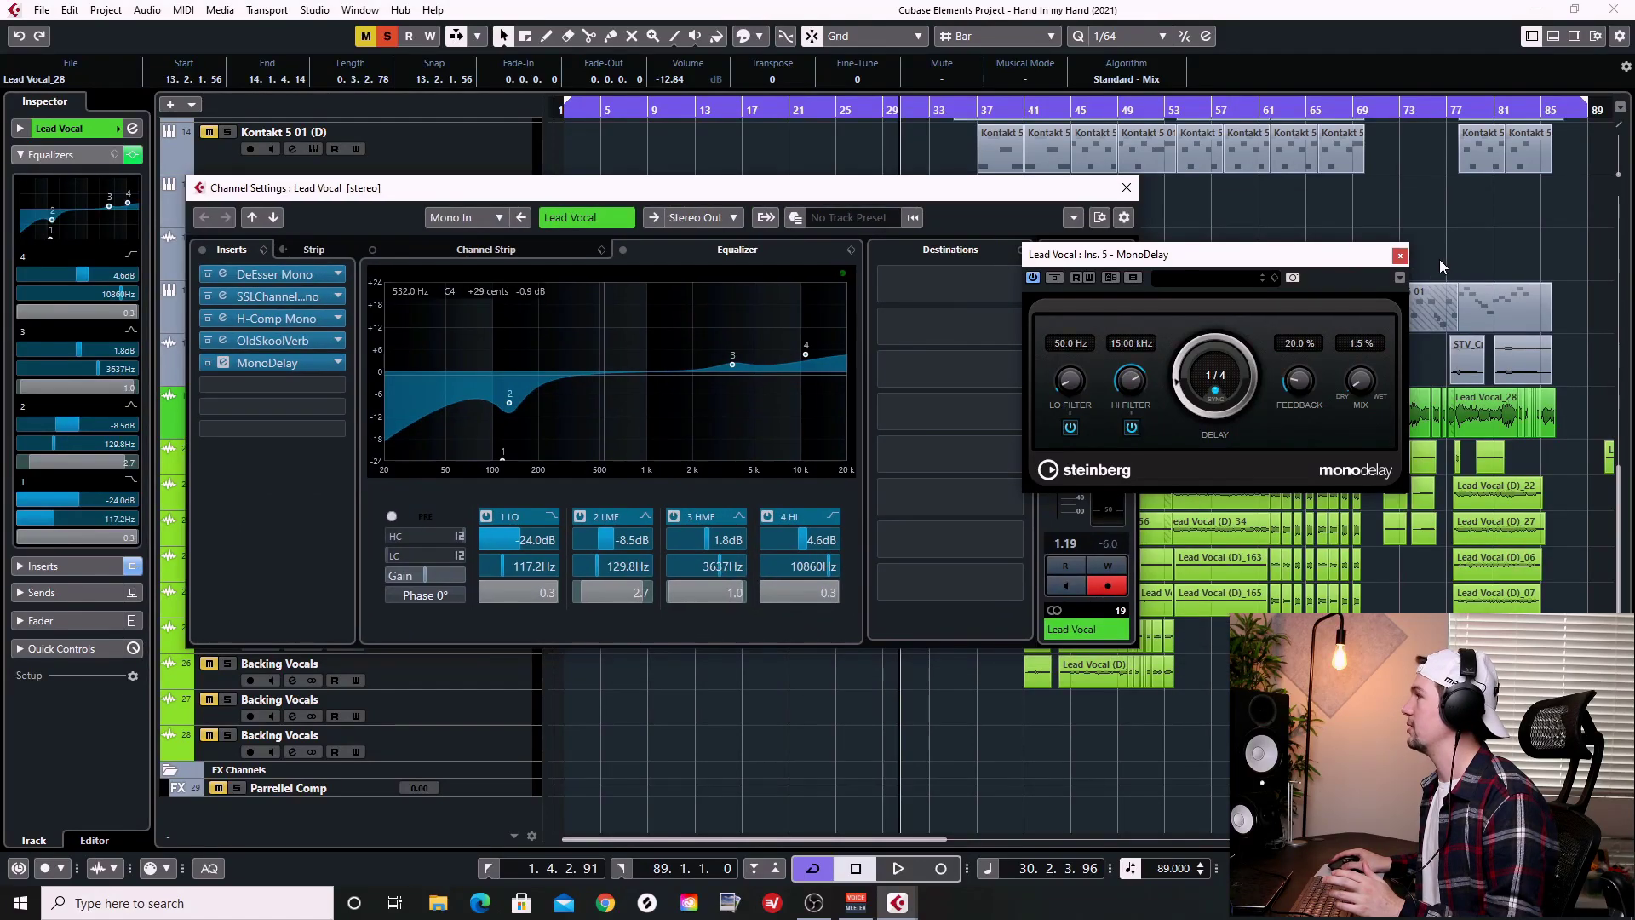
Close MonoDelay and set lead vocal EQ band 2 to -6.6 dB at 117.2 Hz and band 3 to 2.5 dB with Q 6.9.
{"action": "left_click", "coordinate": [1399, 255]}
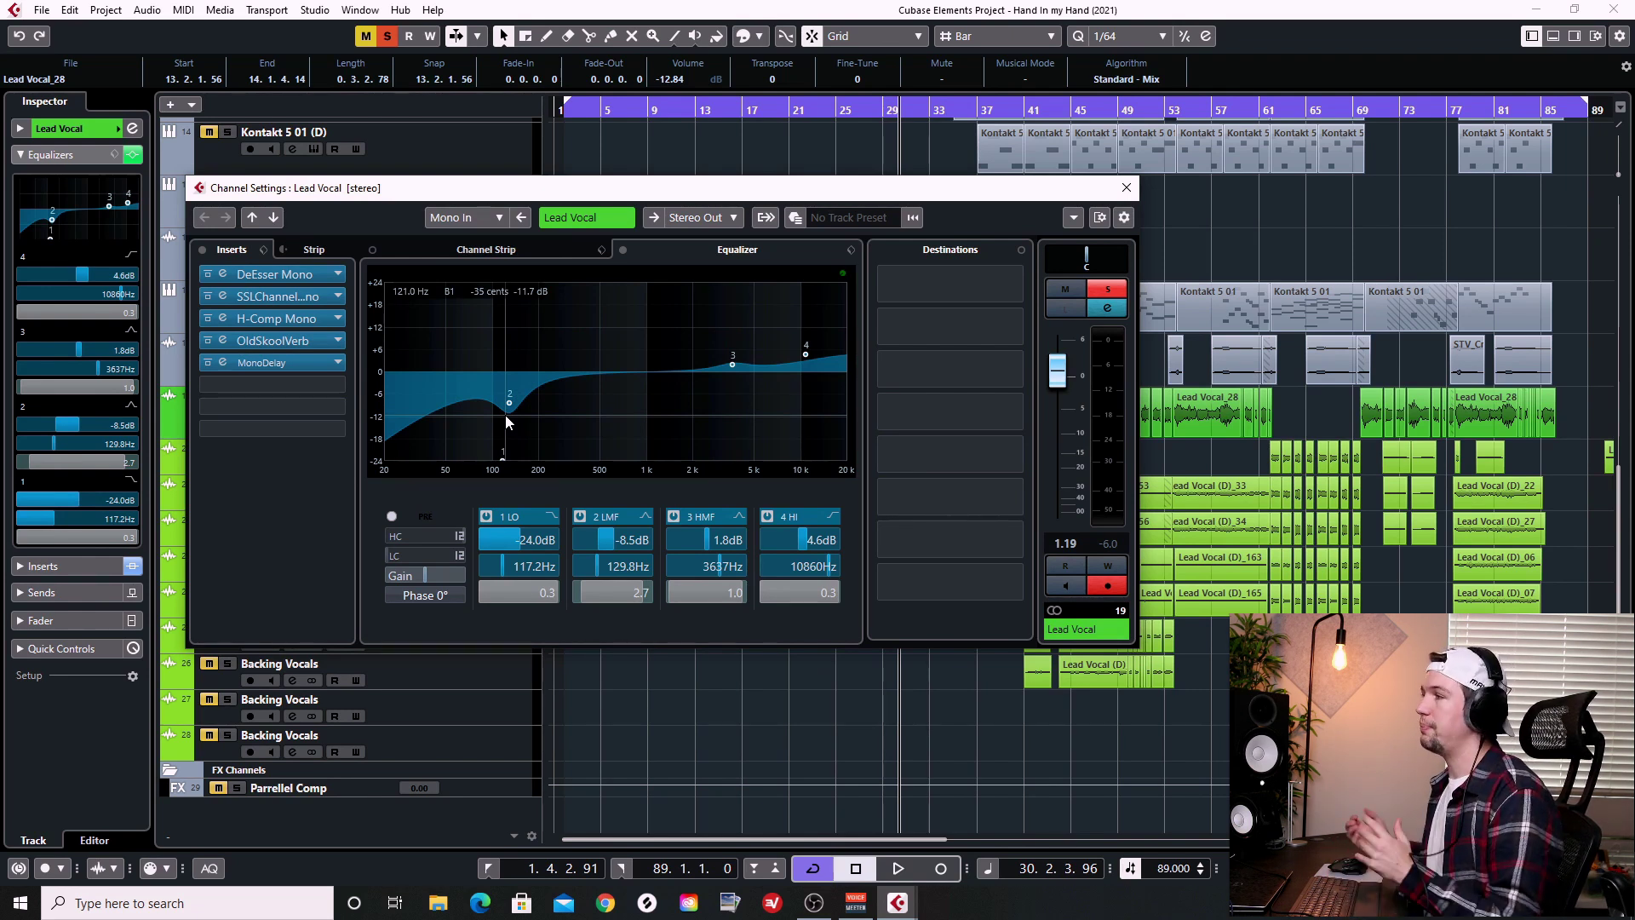
{"action": "left_click_drag", "start_coordinate": [508, 405], "coordinate": [500, 346]}
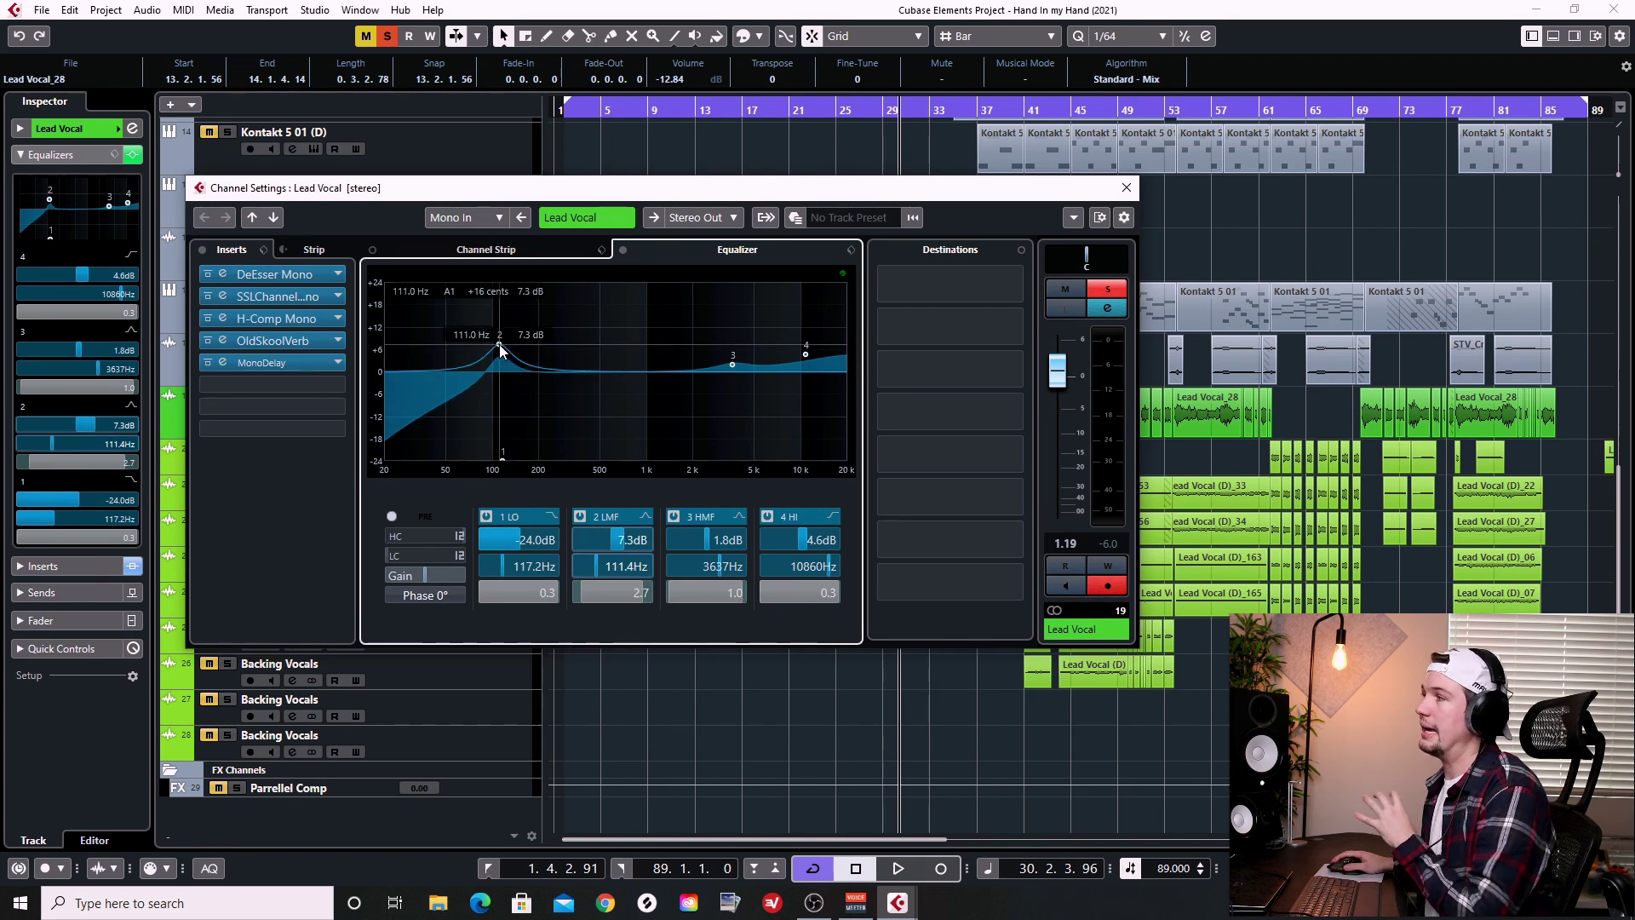
{"action": "left_click_drag", "start_coordinate": [500, 348], "coordinate": [502, 396]}
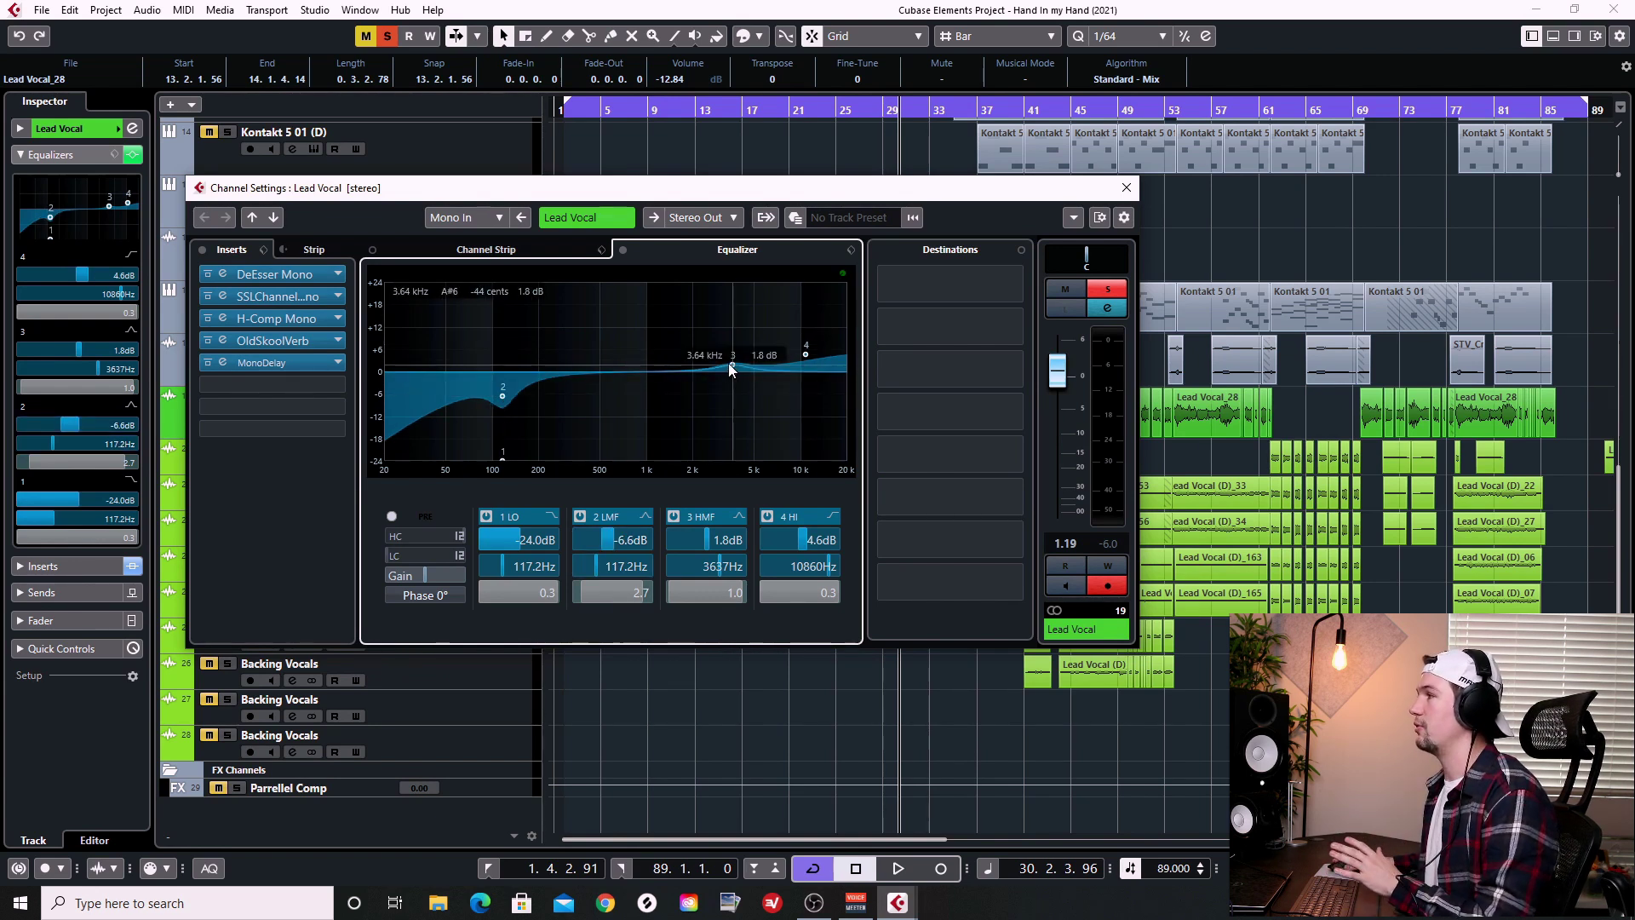
{"action": "mouse_move", "coordinate": [729, 364]}
{"action": "left_mouse_down"}
{"action": "mouse_move", "coordinate": [723, 406]}
{"action": "mouse_move", "coordinate": [732, 361]}
{"action": "left_mouse_up"}
{"action": "scroll", "coordinate": [722, 396], "scroll_direction": "up", "scroll_amount": 10}
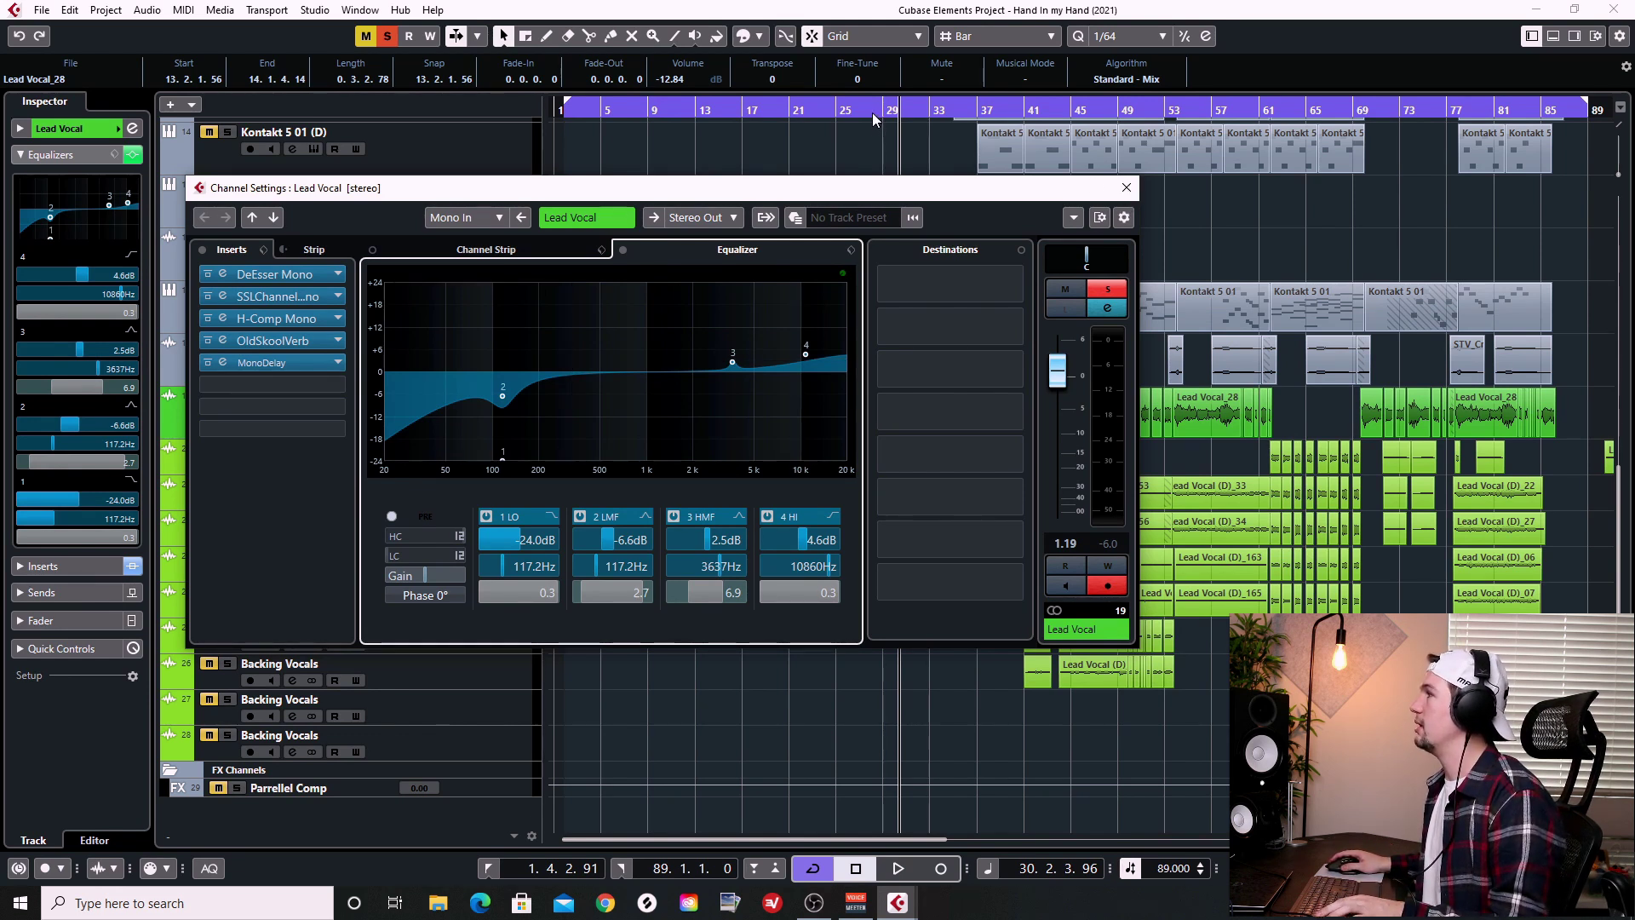
Bring the project window forward and play the lead vocal with its adjusted EQ from bar 29.
{"action": "mouse_move", "coordinate": [898, 911]}
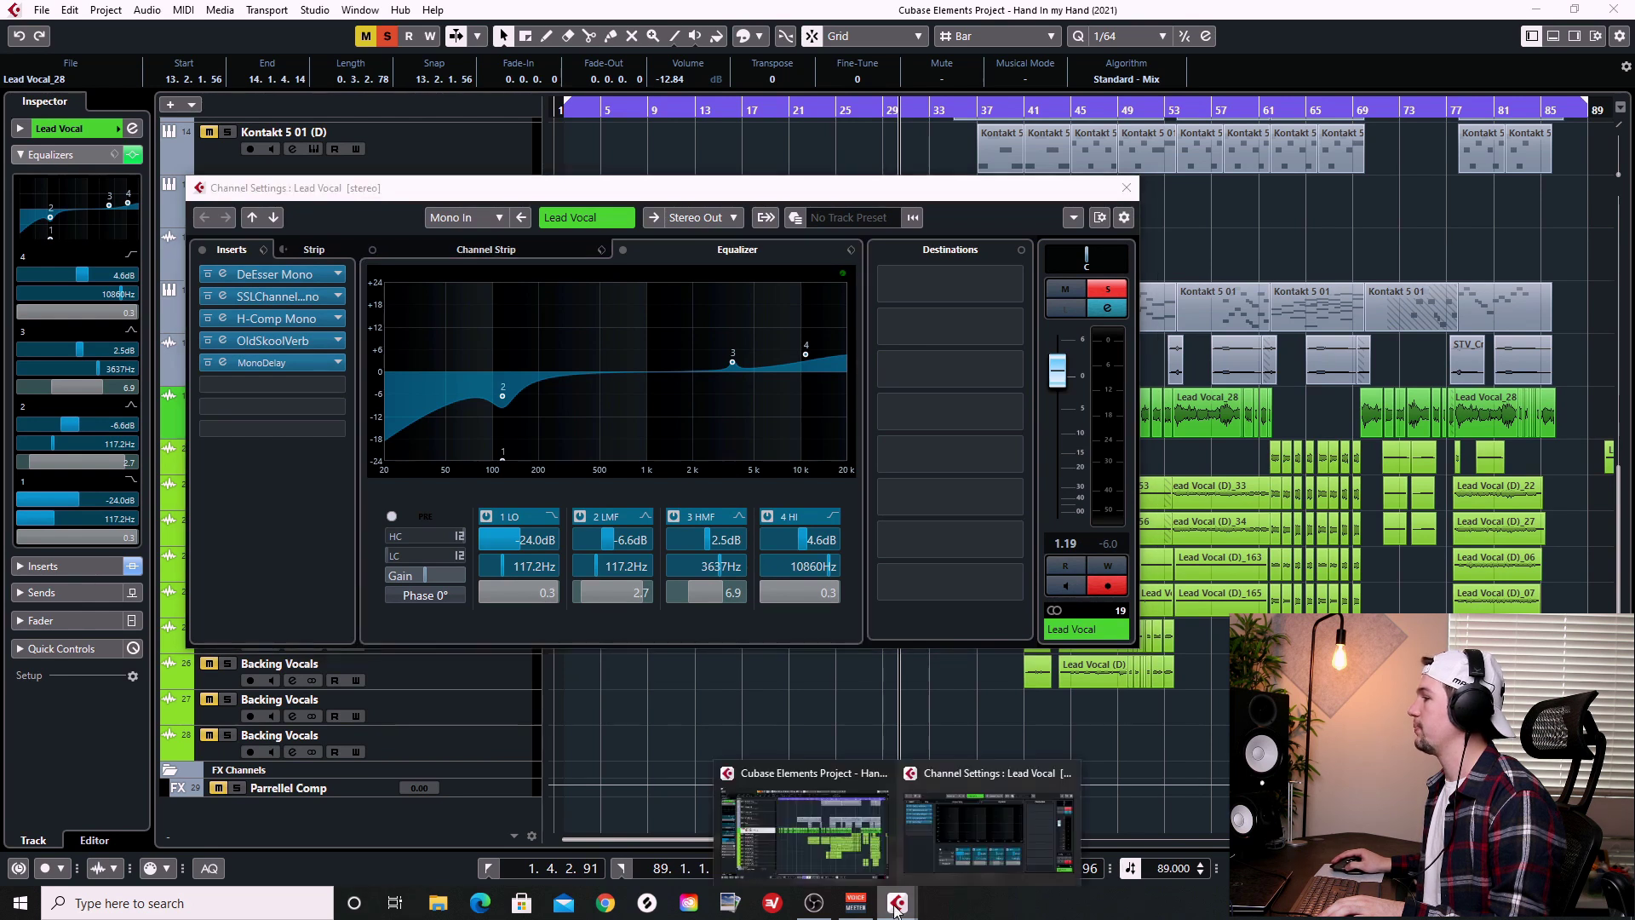
{"action": "left_click", "coordinate": [805, 817]}
{"action": "left_click", "coordinate": [876, 111]}
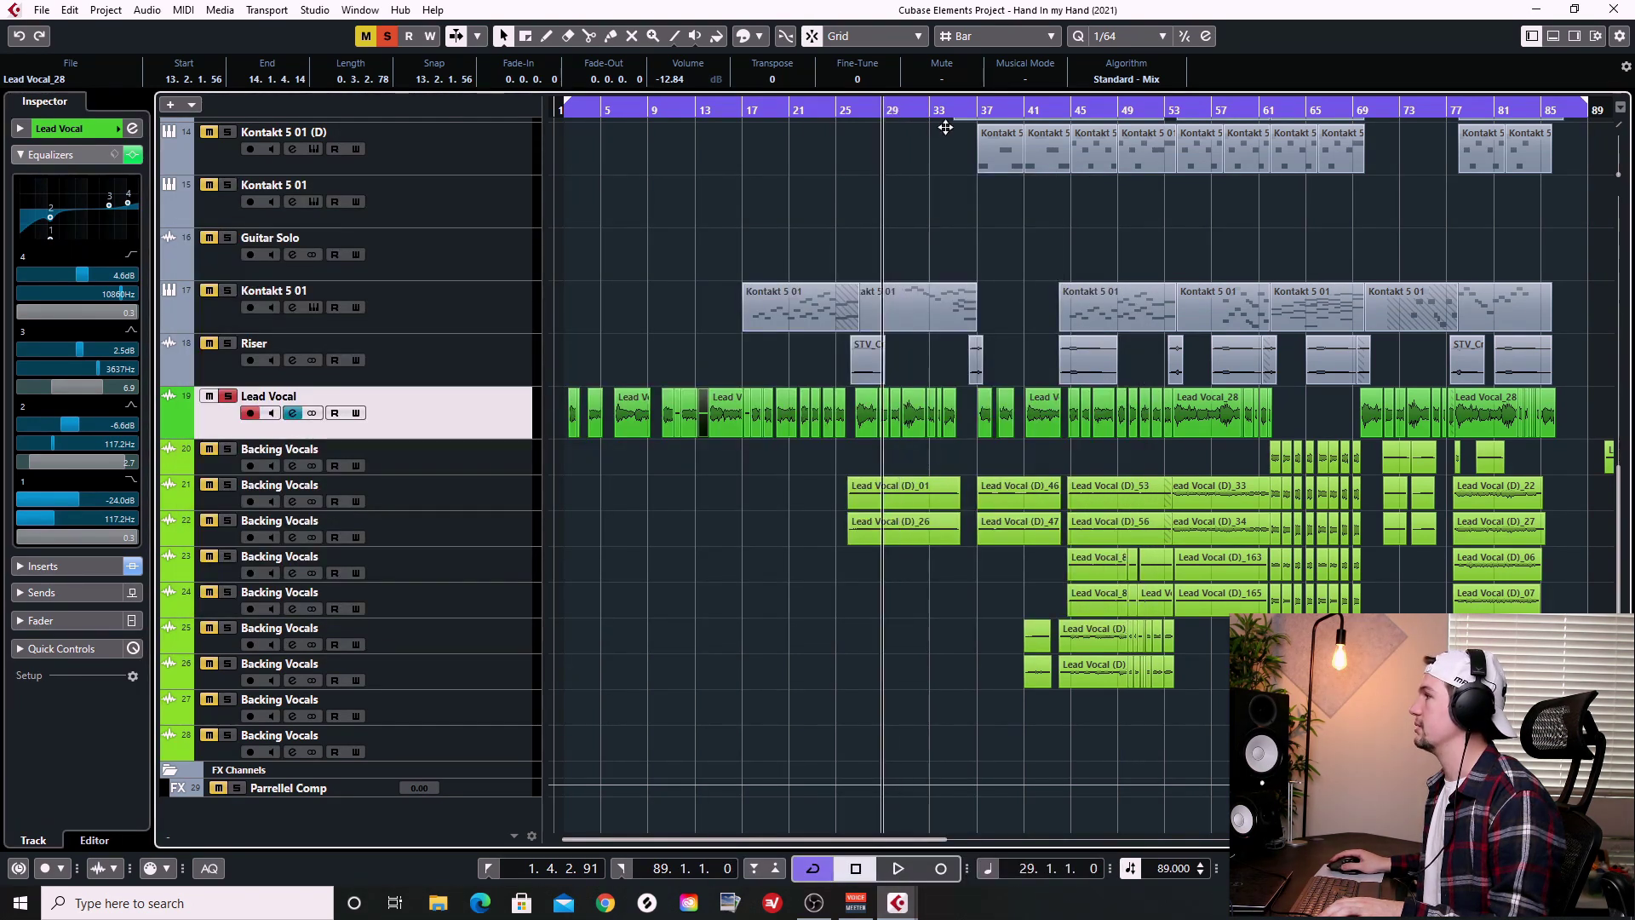
{"action": "key", "text": "space"}
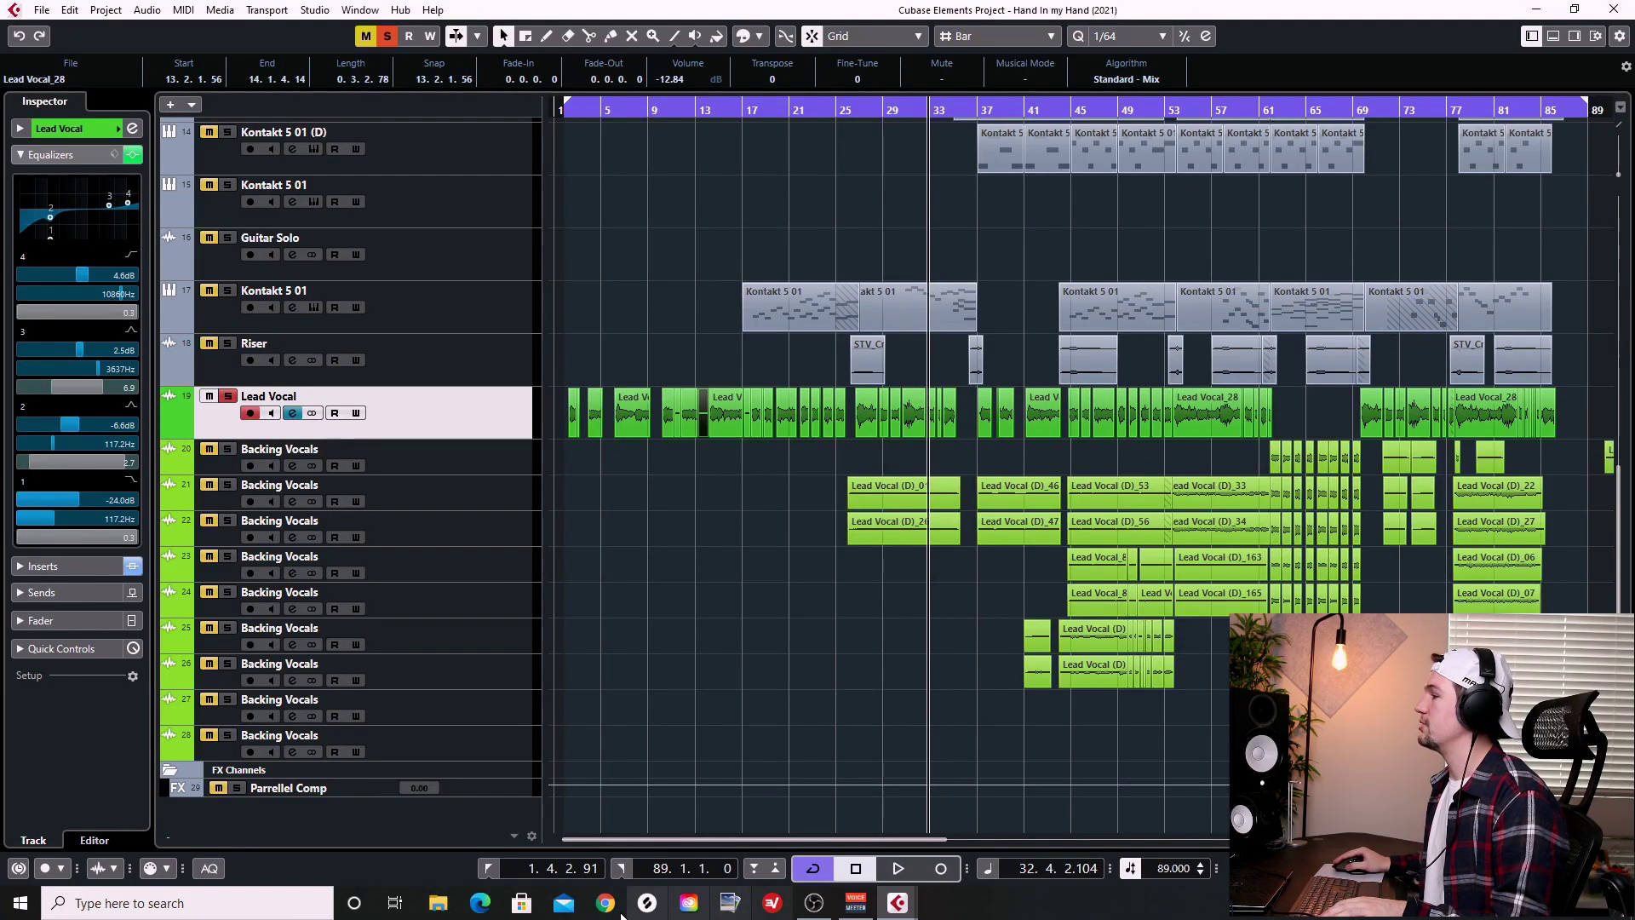
Close the lead vocal's channel settings window and clear the event selection in the project.
{"action": "mouse_move", "coordinate": [916, 909]}
{"action": "left_click", "coordinate": [1067, 774]}
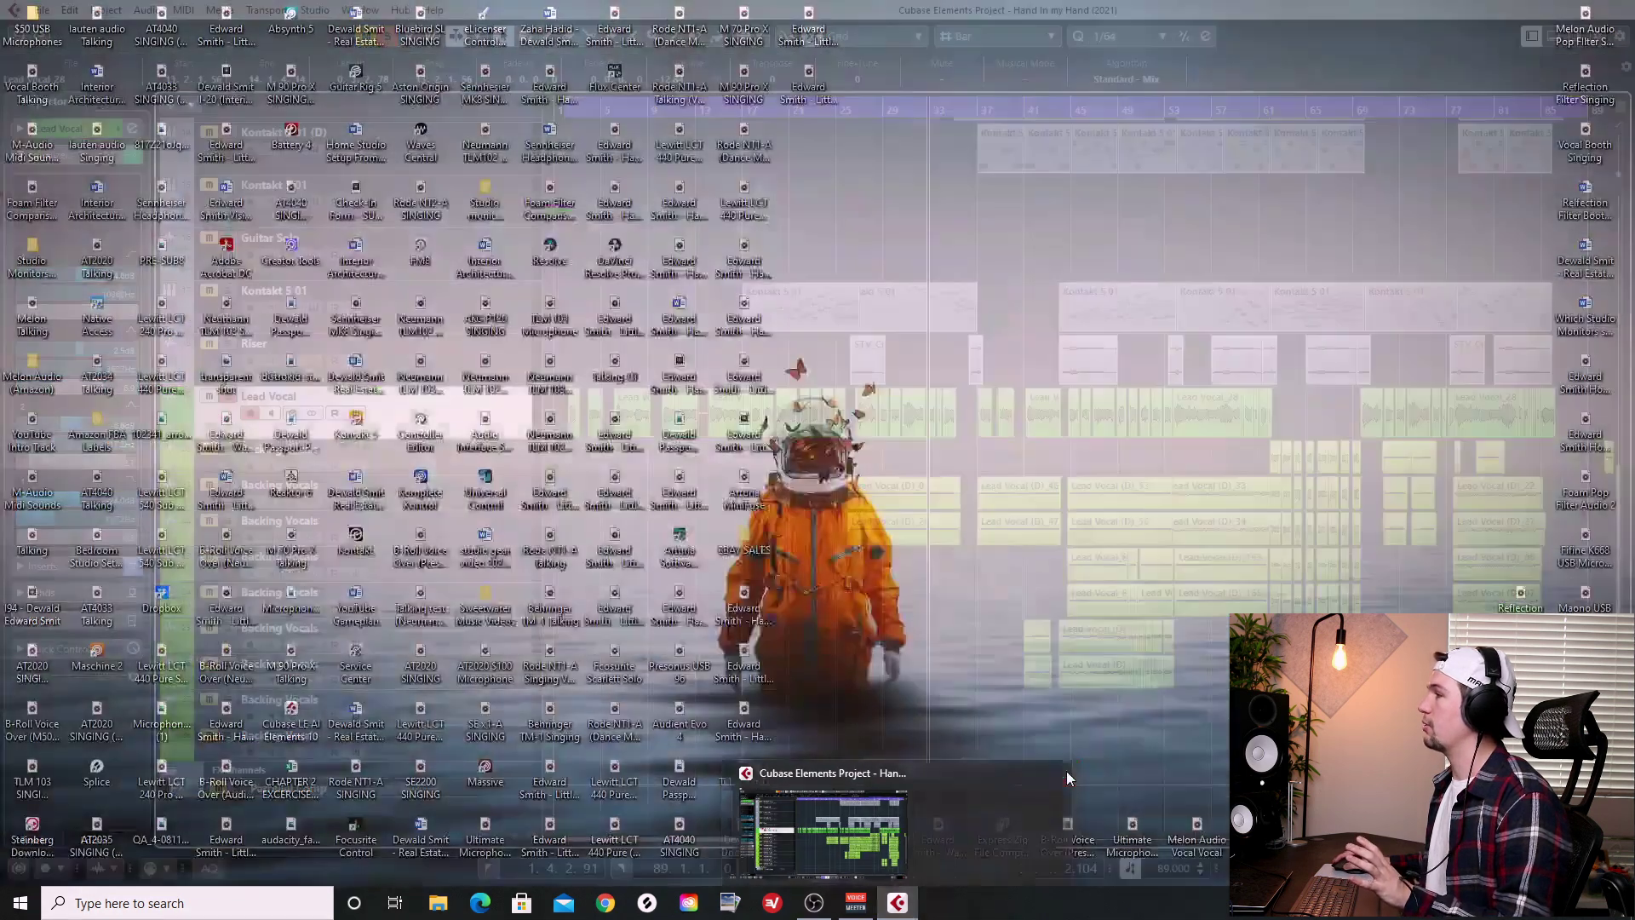
{"action": "left_click", "coordinate": [783, 474]}
Solo Backing Vocals tracks 21 and 22, select their clips at bar 26, play from there, and unsolo the lead vocal.
{"action": "left_click", "coordinate": [835, 111]}
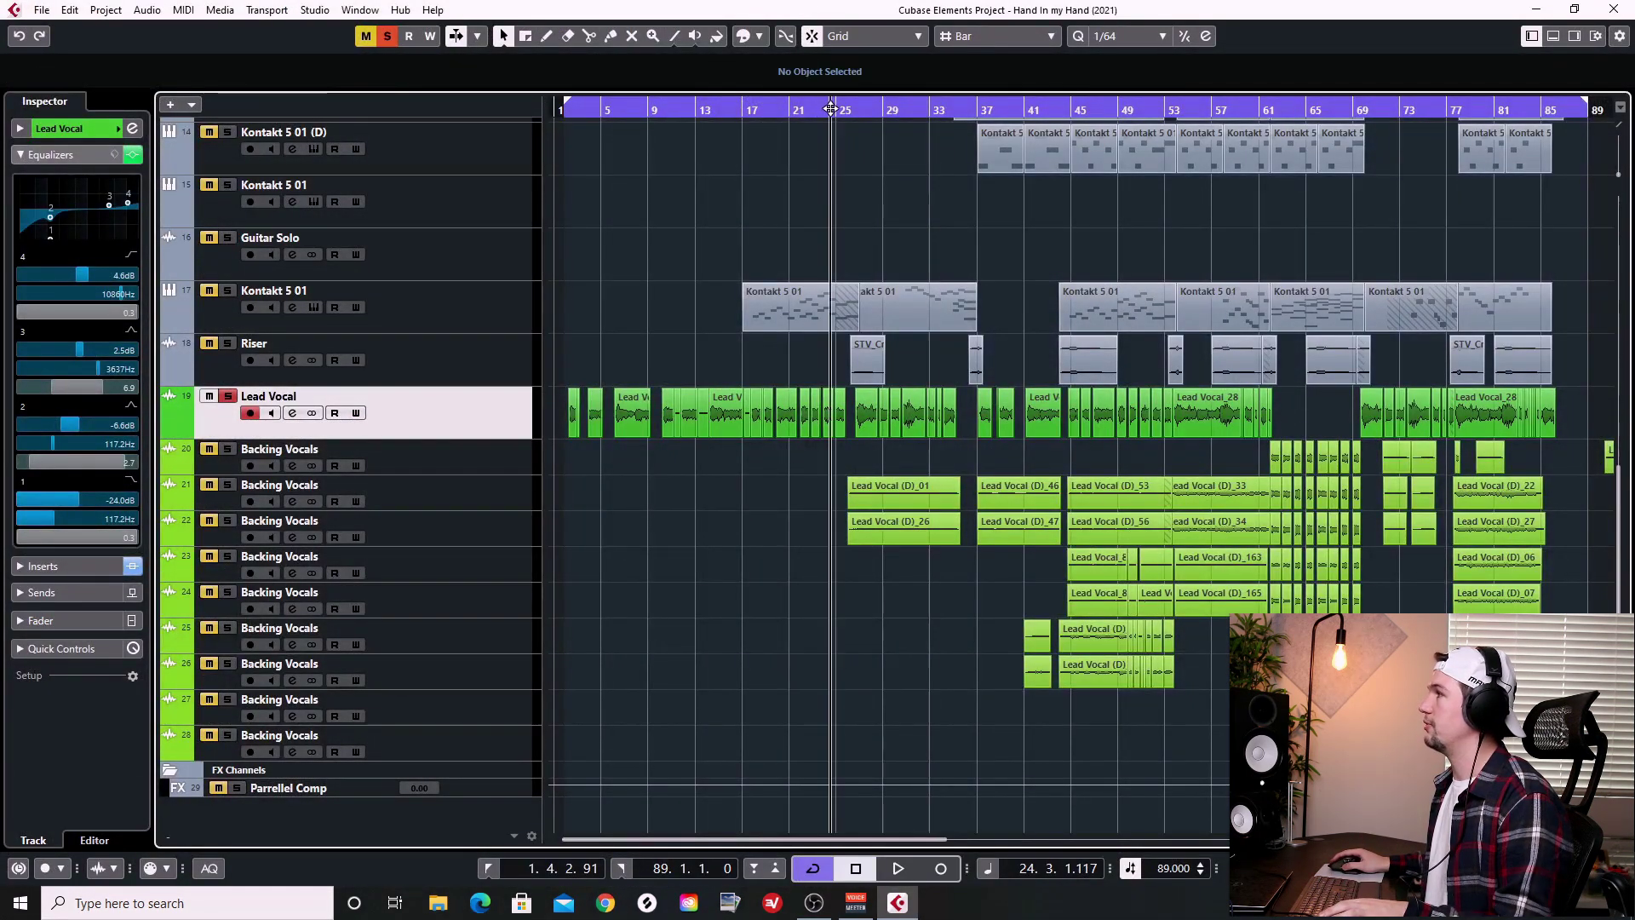
{"action": "key", "text": "g"}
{"action": "key", "text": "g"}
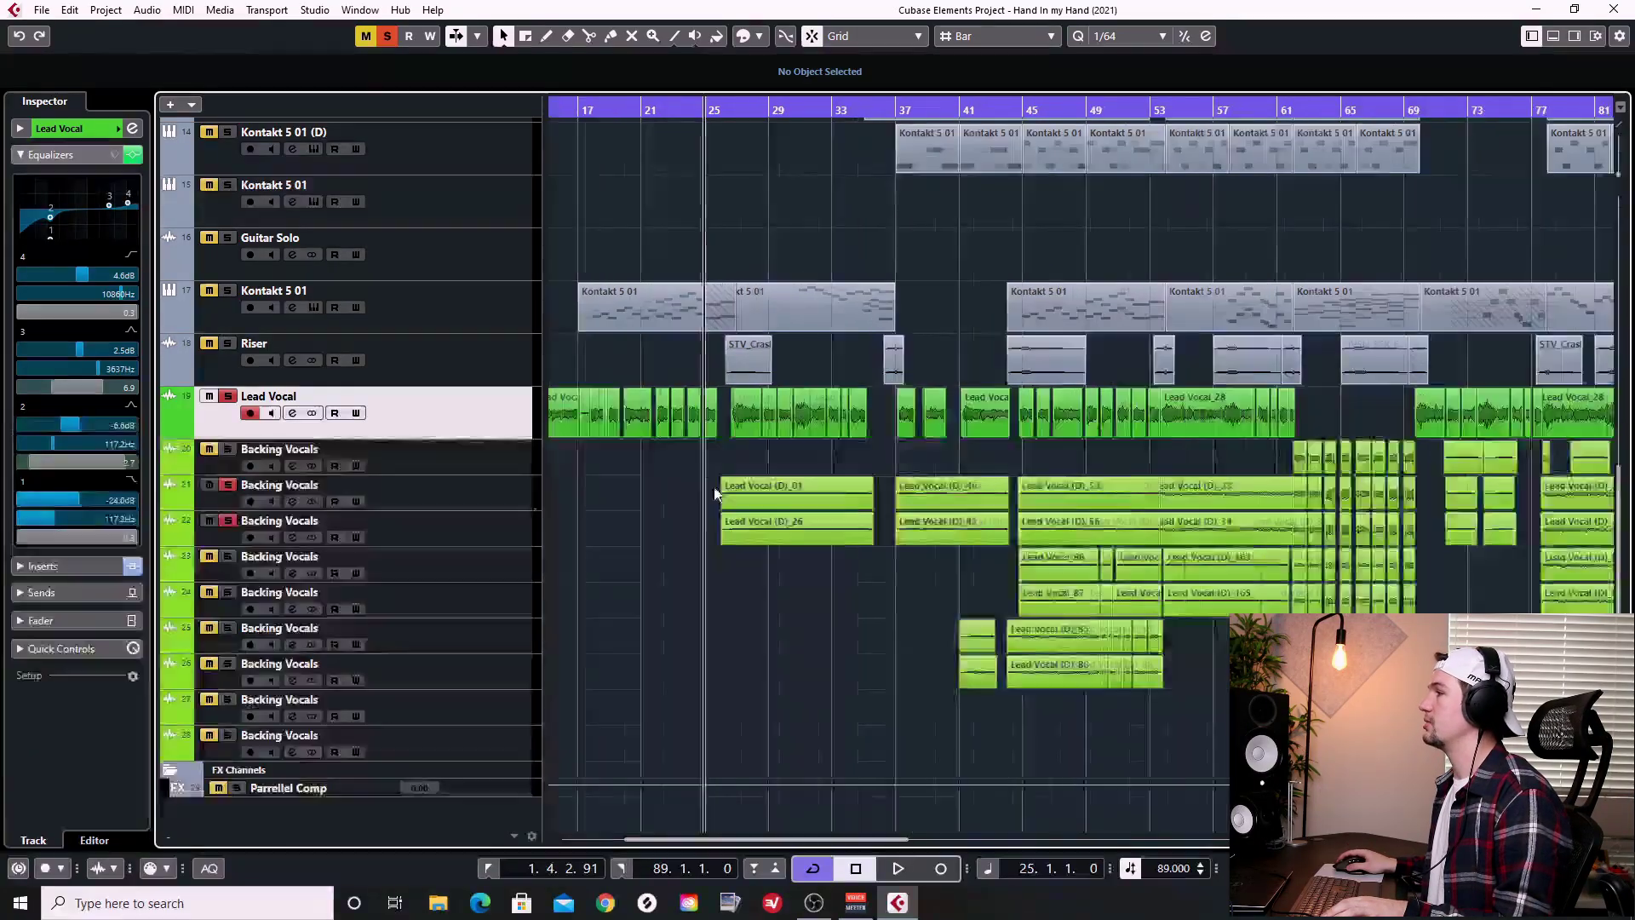
{"action": "key", "text": "h"}
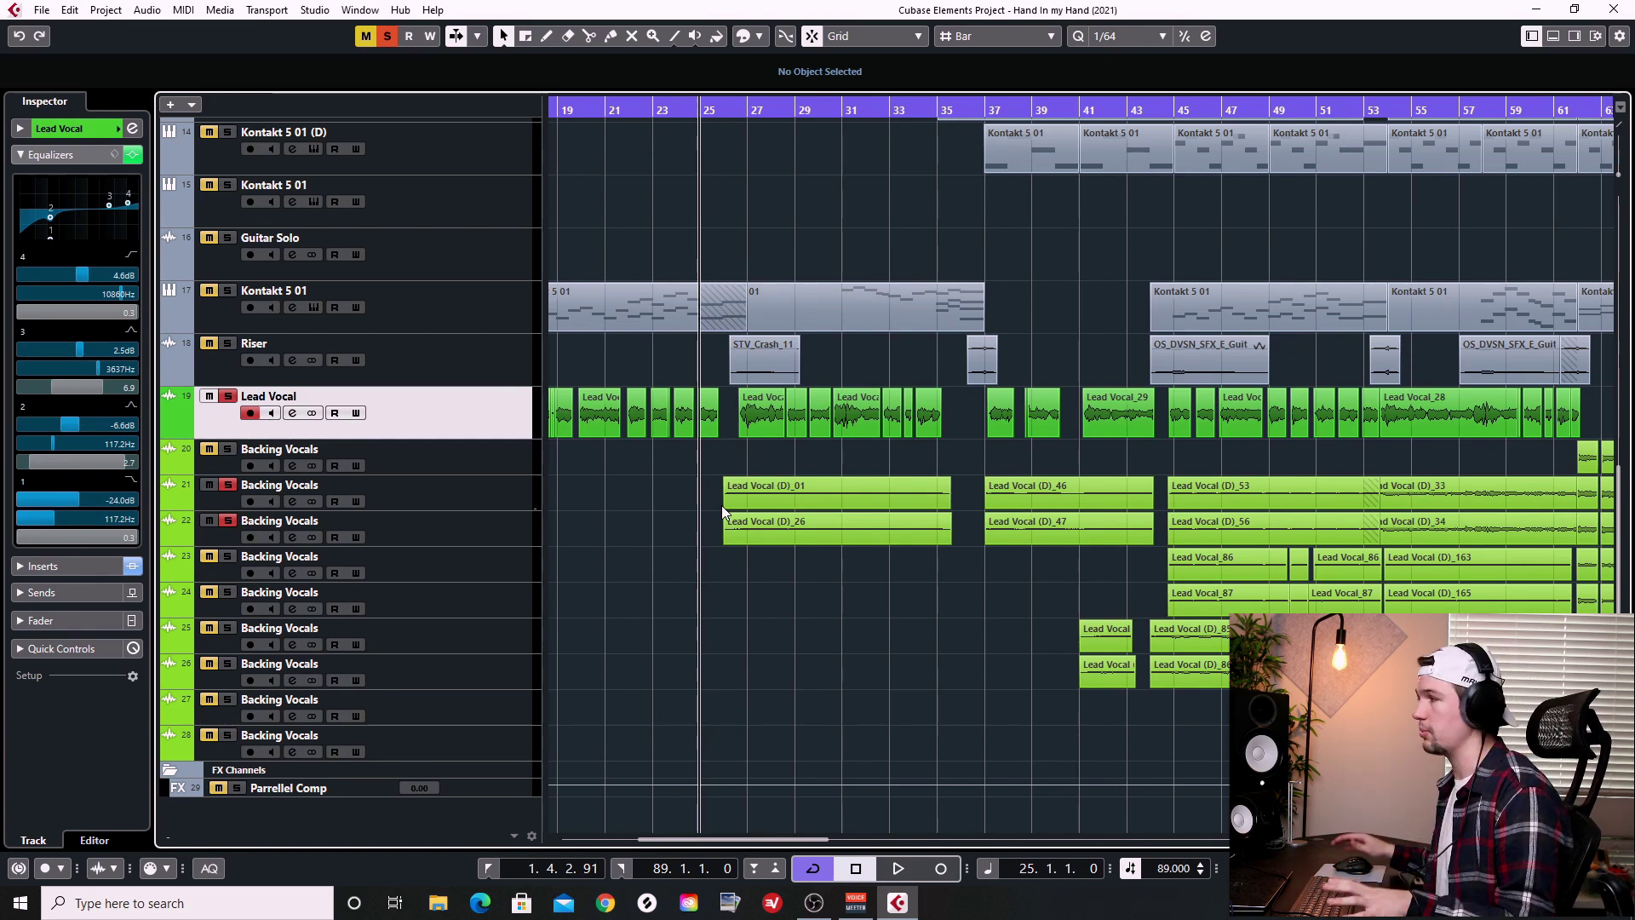
{"action": "key", "text": "Right"}
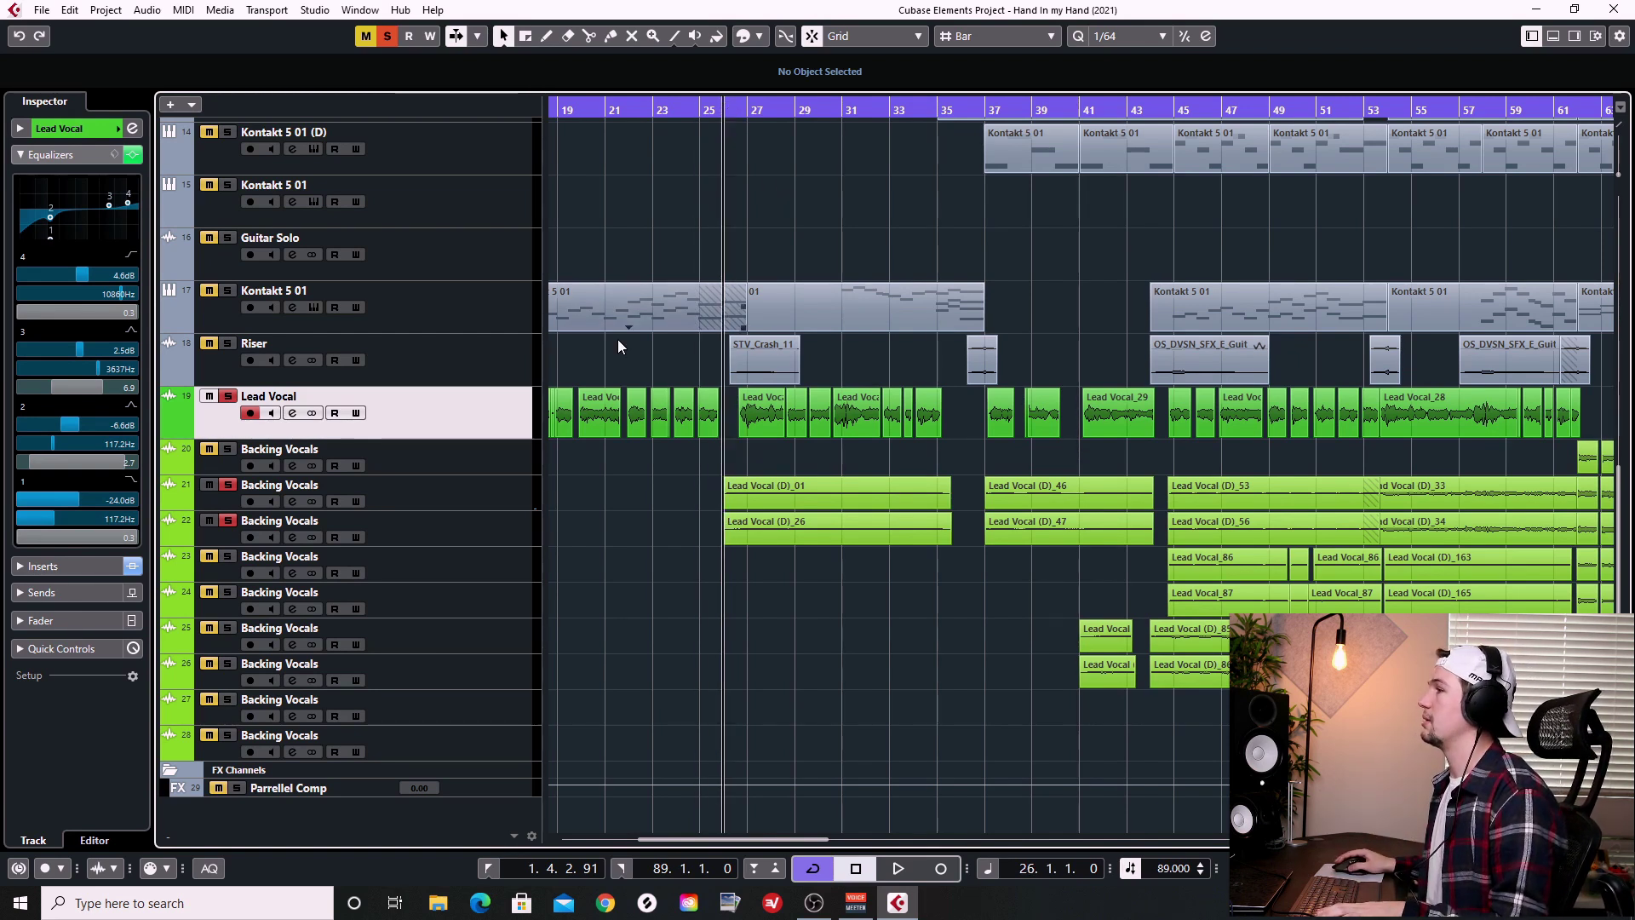
{"action": "left_click_drag", "start_coordinate": [868, 560], "coordinate": [833, 476]}
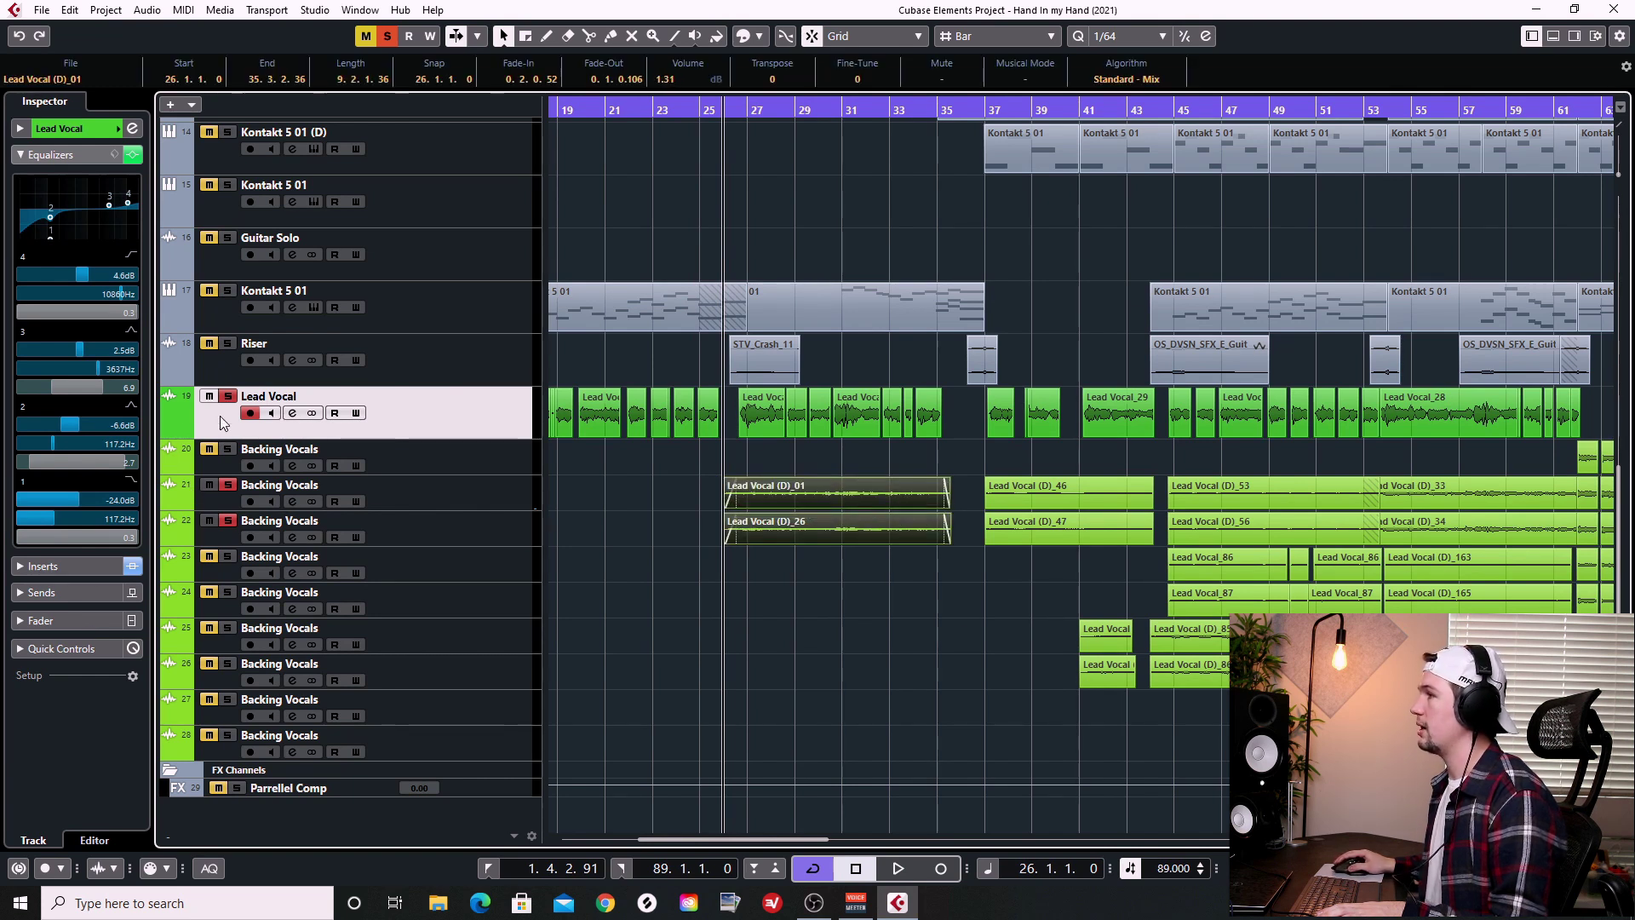
{"action": "key", "text": "space"}
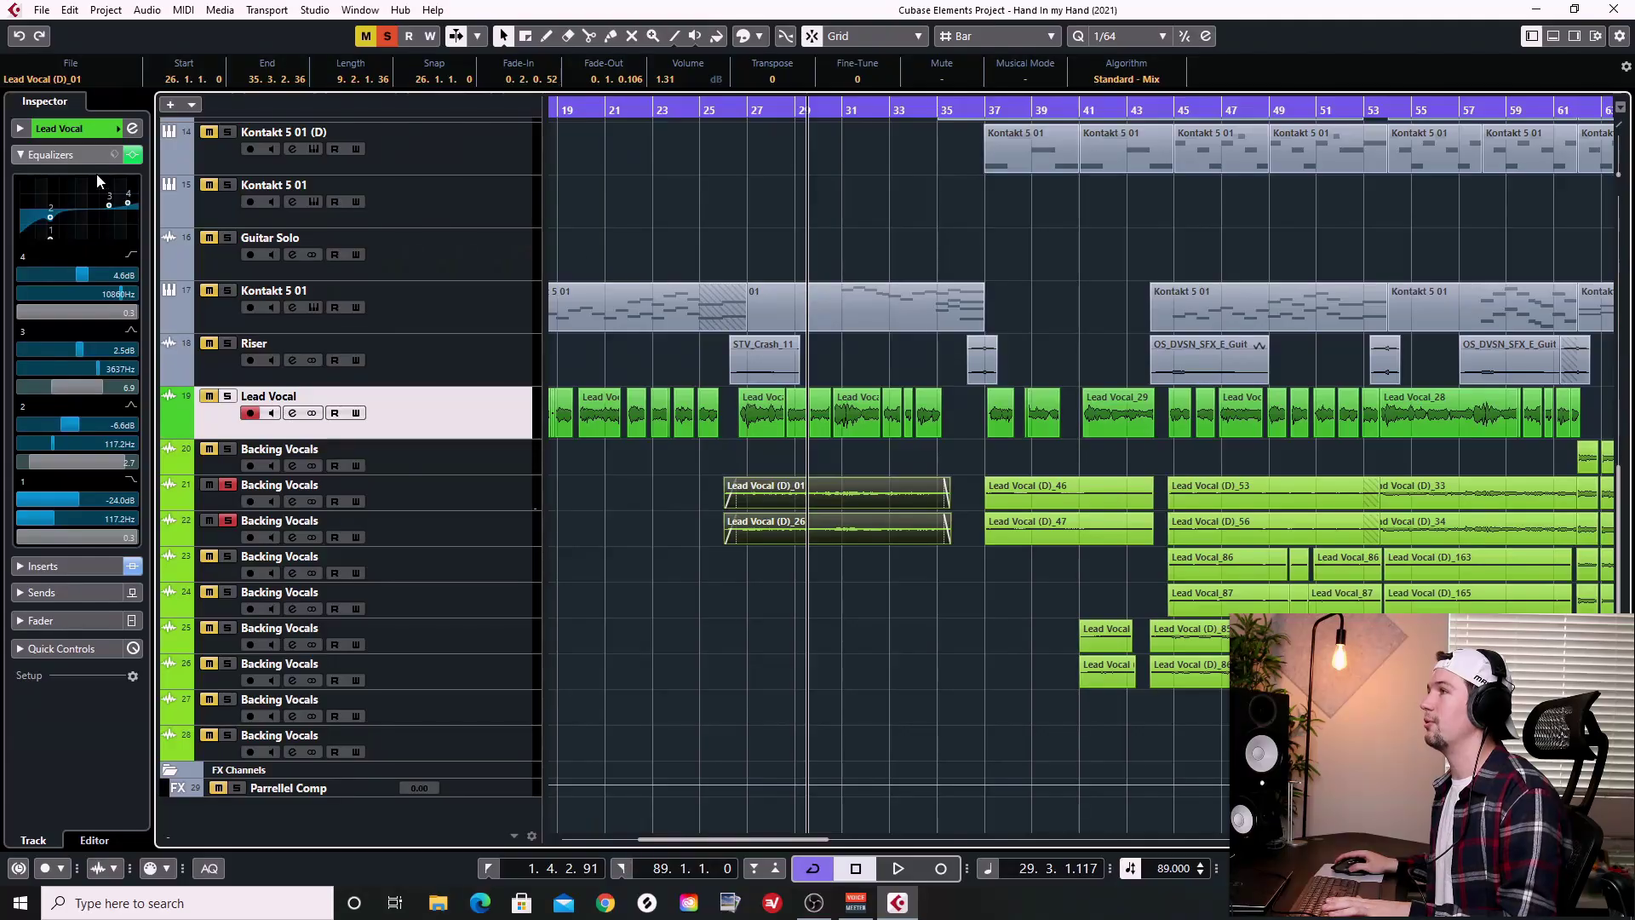
Show the basic track settings and examine the panning of Backing Vocals tracks 21 and 22.
{"action": "left_click", "coordinate": [76, 128]}
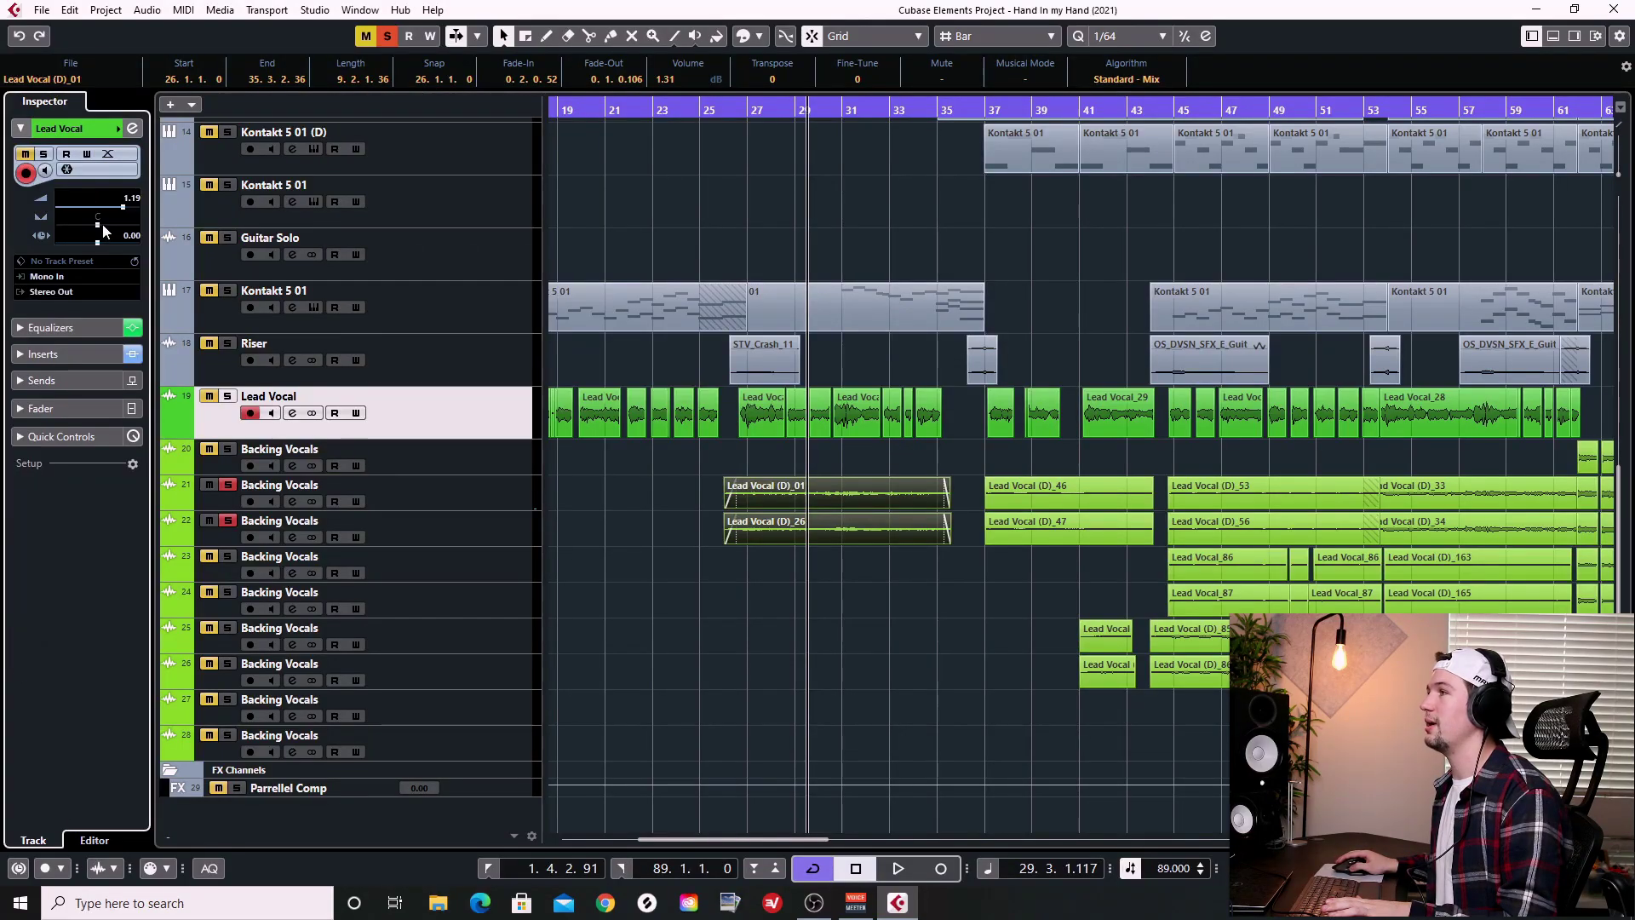
{"action": "left_click", "coordinate": [365, 486]}
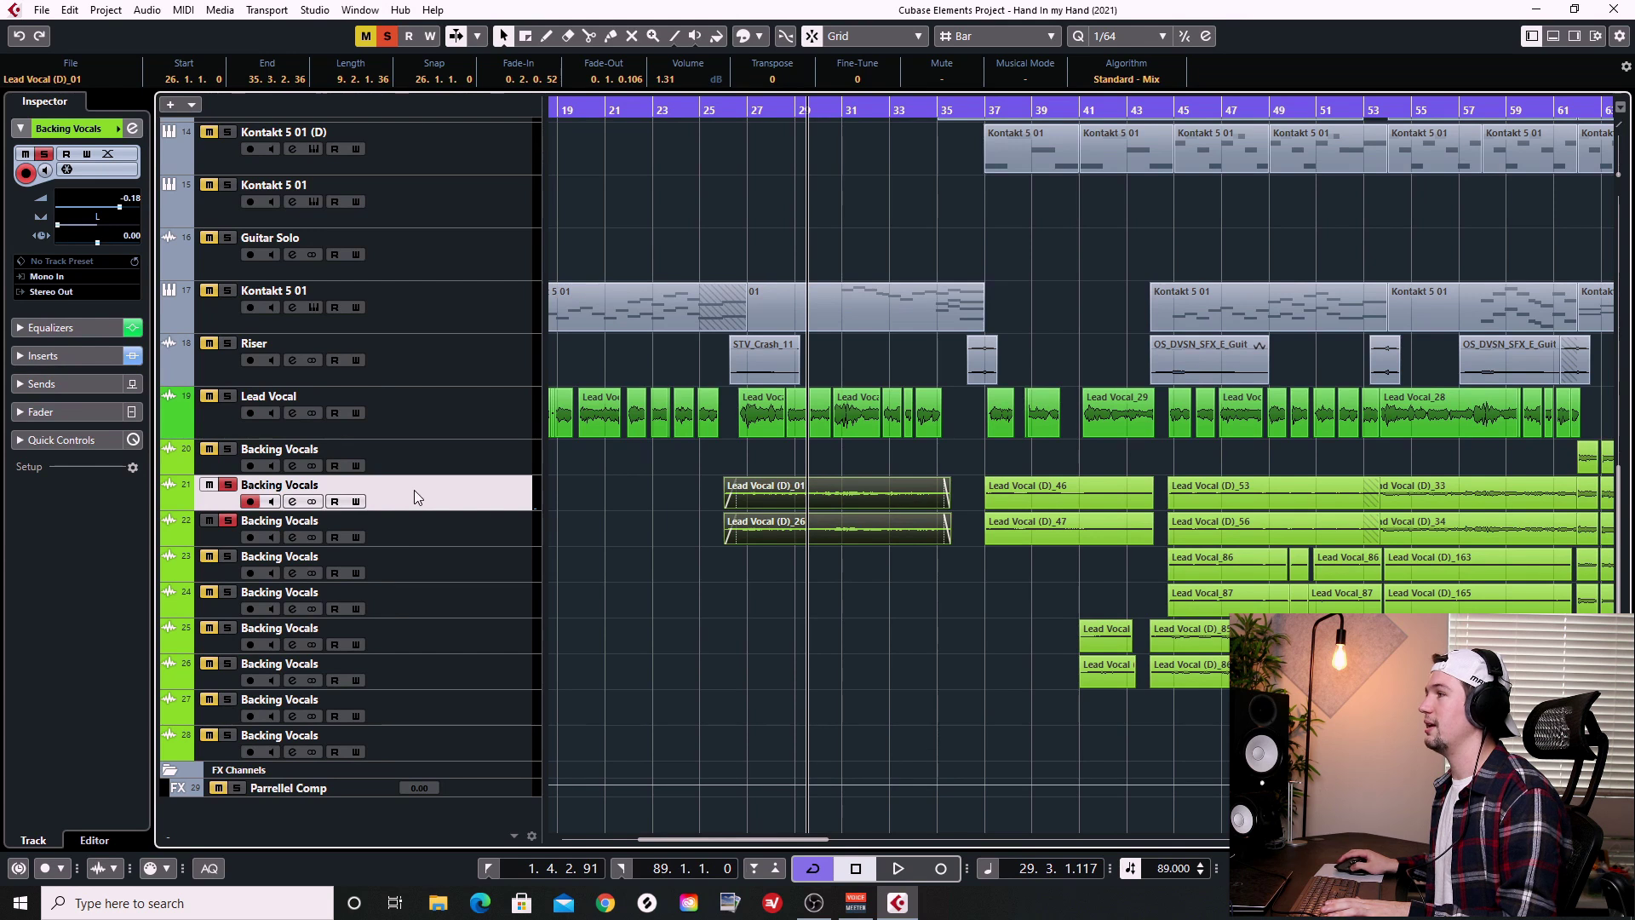
{"action": "key", "text": "Down"}
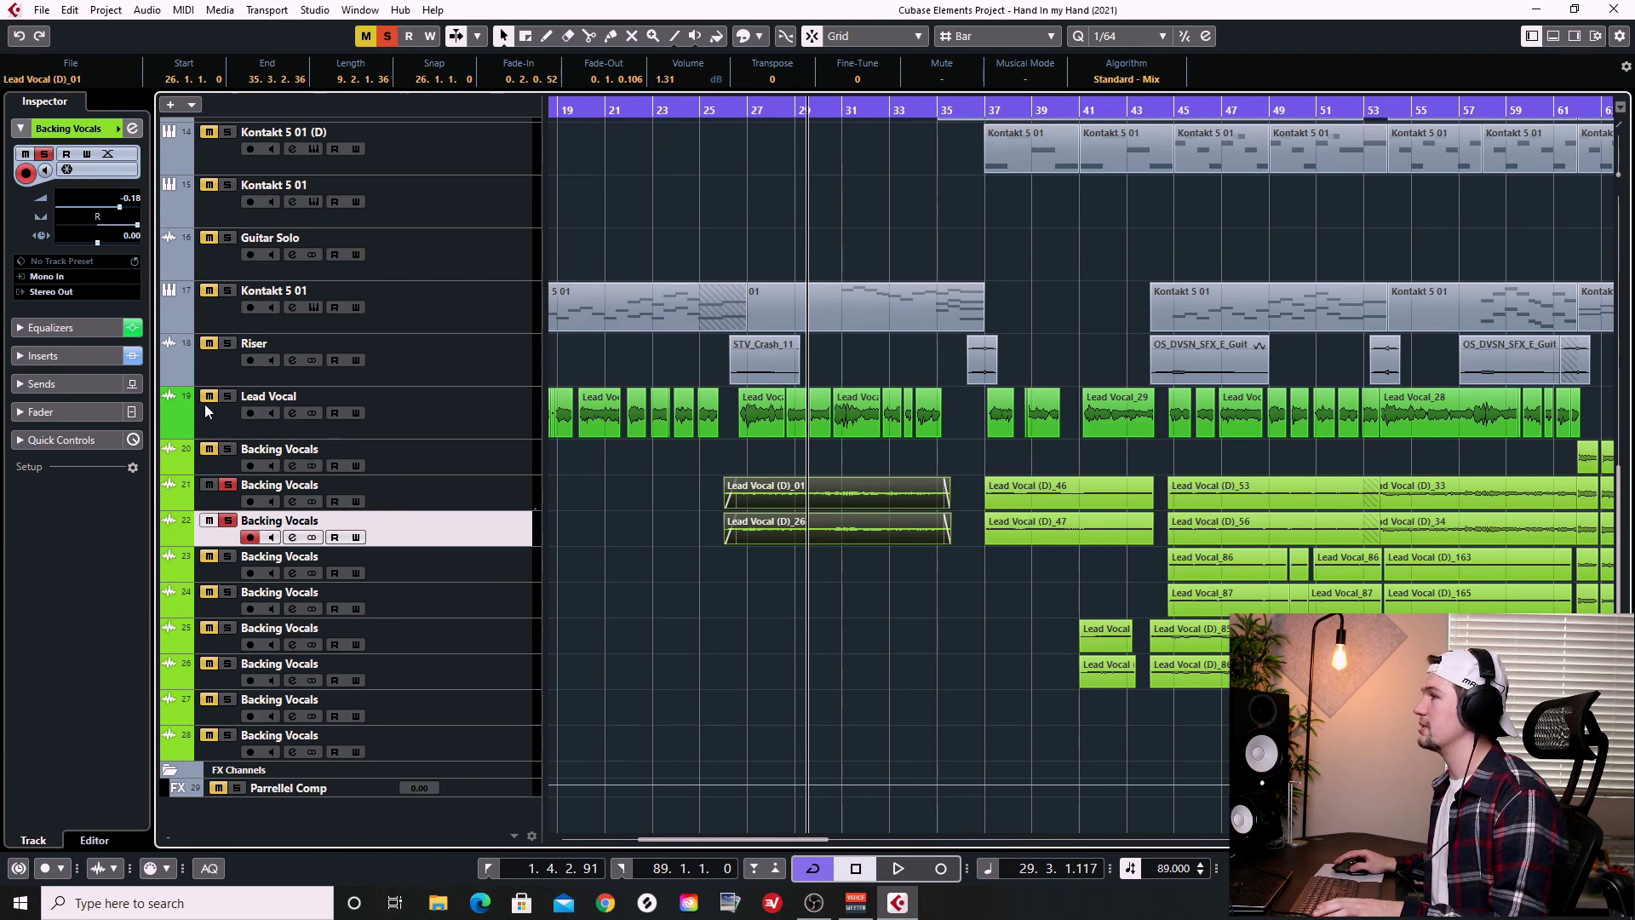
Solo the lead vocal with both backing tracks, play from bar 27, and lower the selected backing clips' volume to -3.41 dB.
{"action": "left_click", "coordinate": [747, 109]}
{"action": "key", "text": "space"}
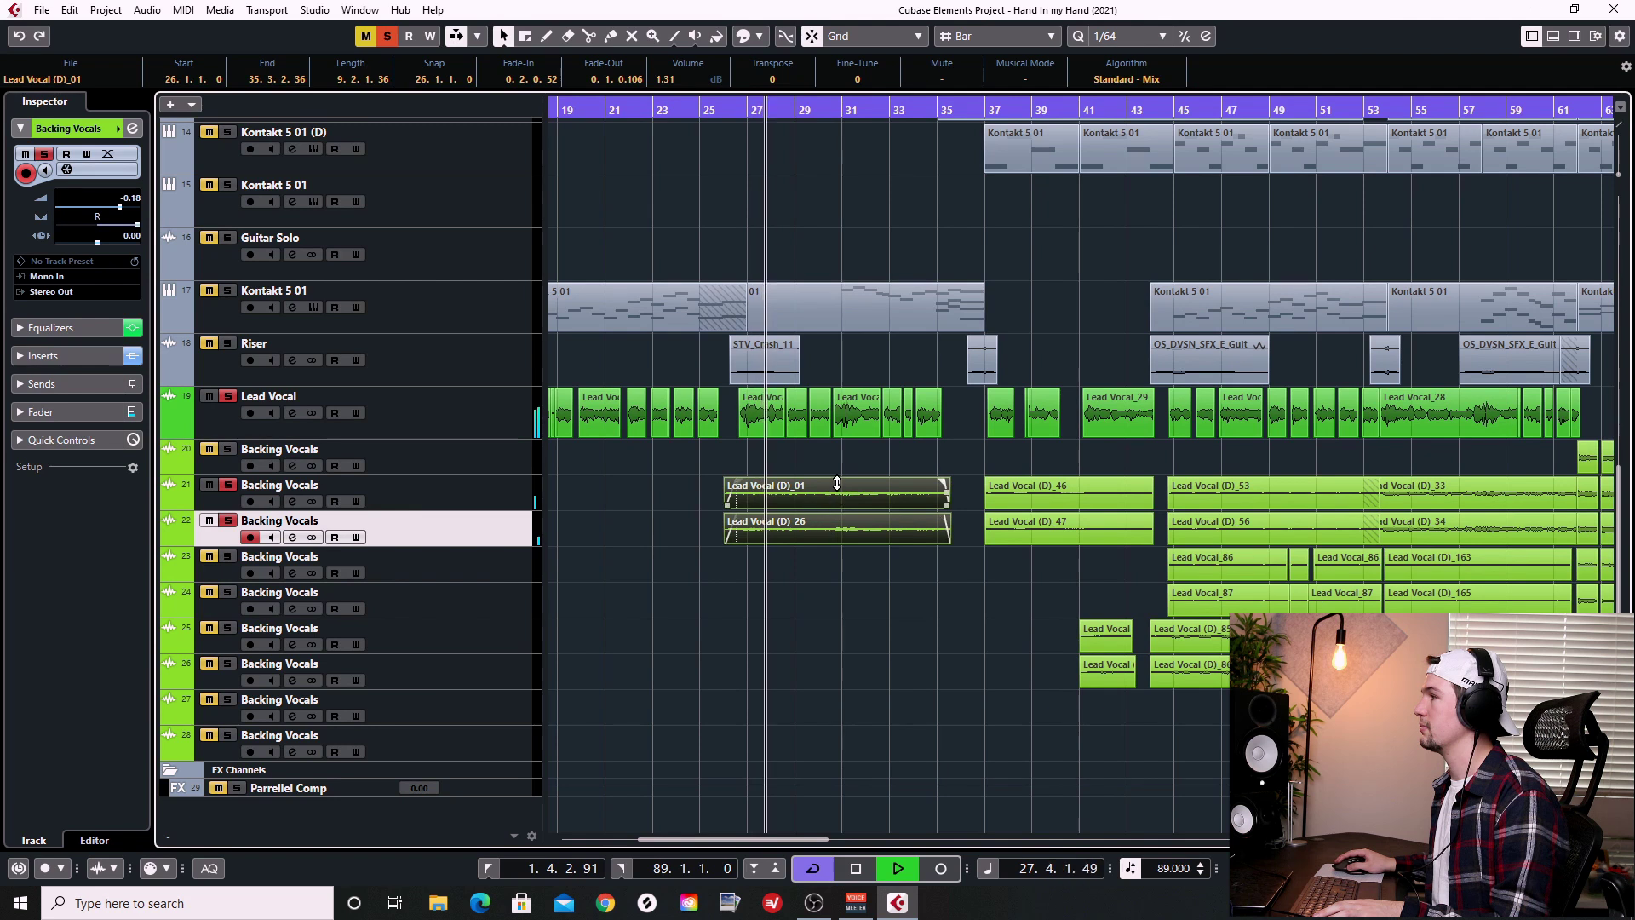
{"action": "left_click_drag", "start_coordinate": [838, 480], "coordinate": [839, 497]}
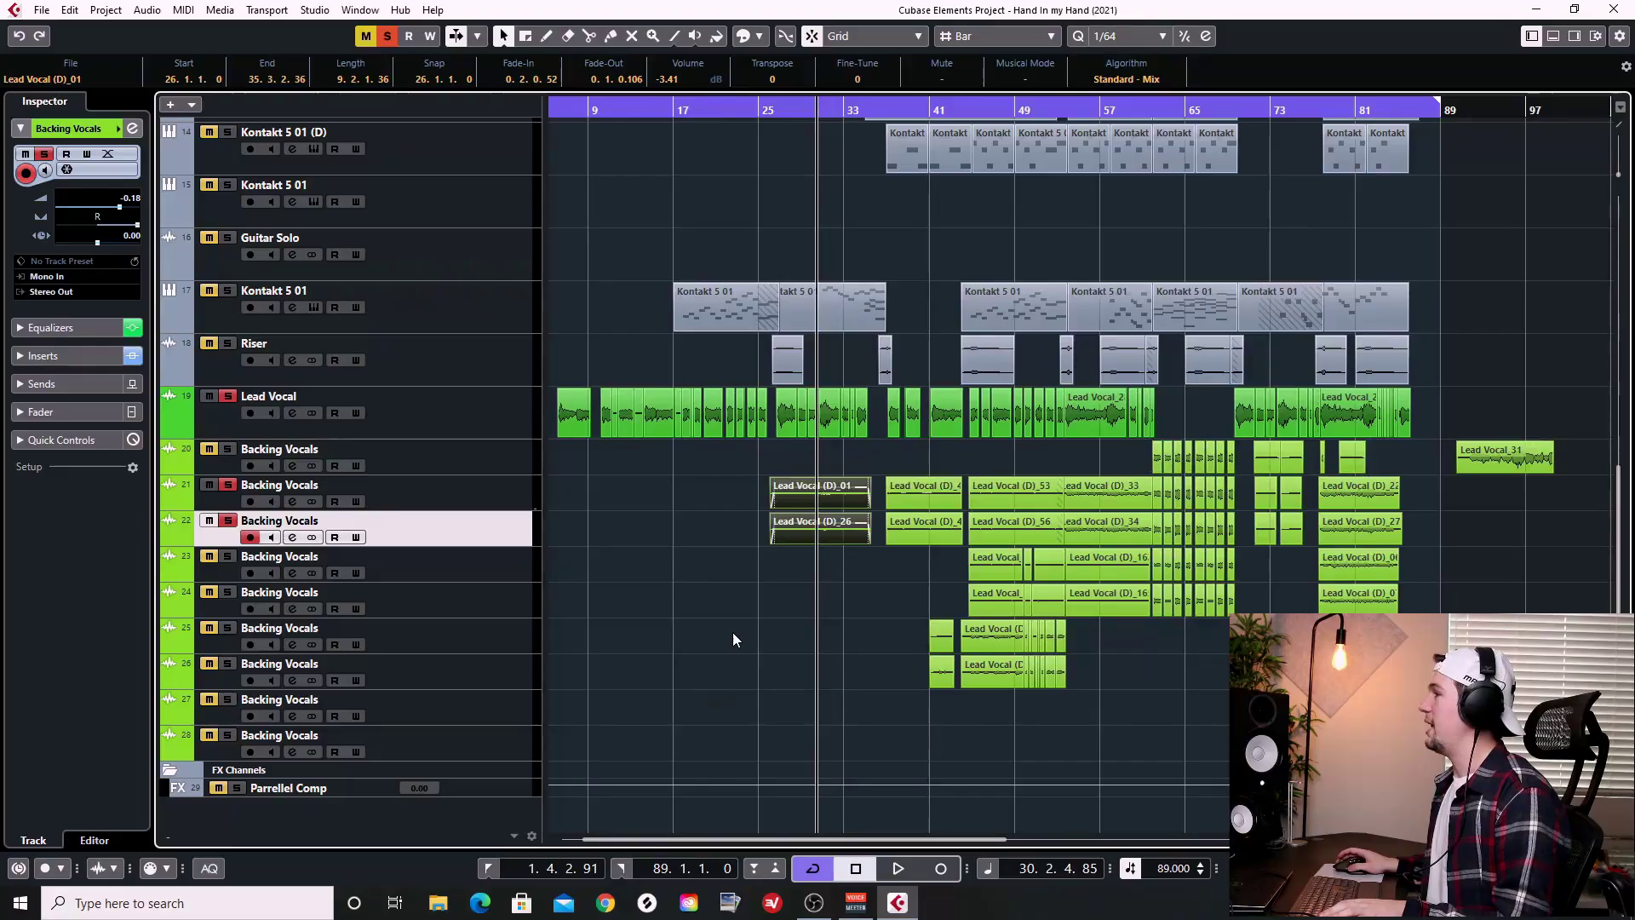
Solo Backing Vocals tracks 25 and 26 alongside 21 and 22, unsolo the lead vocal, and play from bar 44.
{"action": "scroll", "coordinate": [1041, 613], "scroll_direction": "up", "scroll_amount": 3}
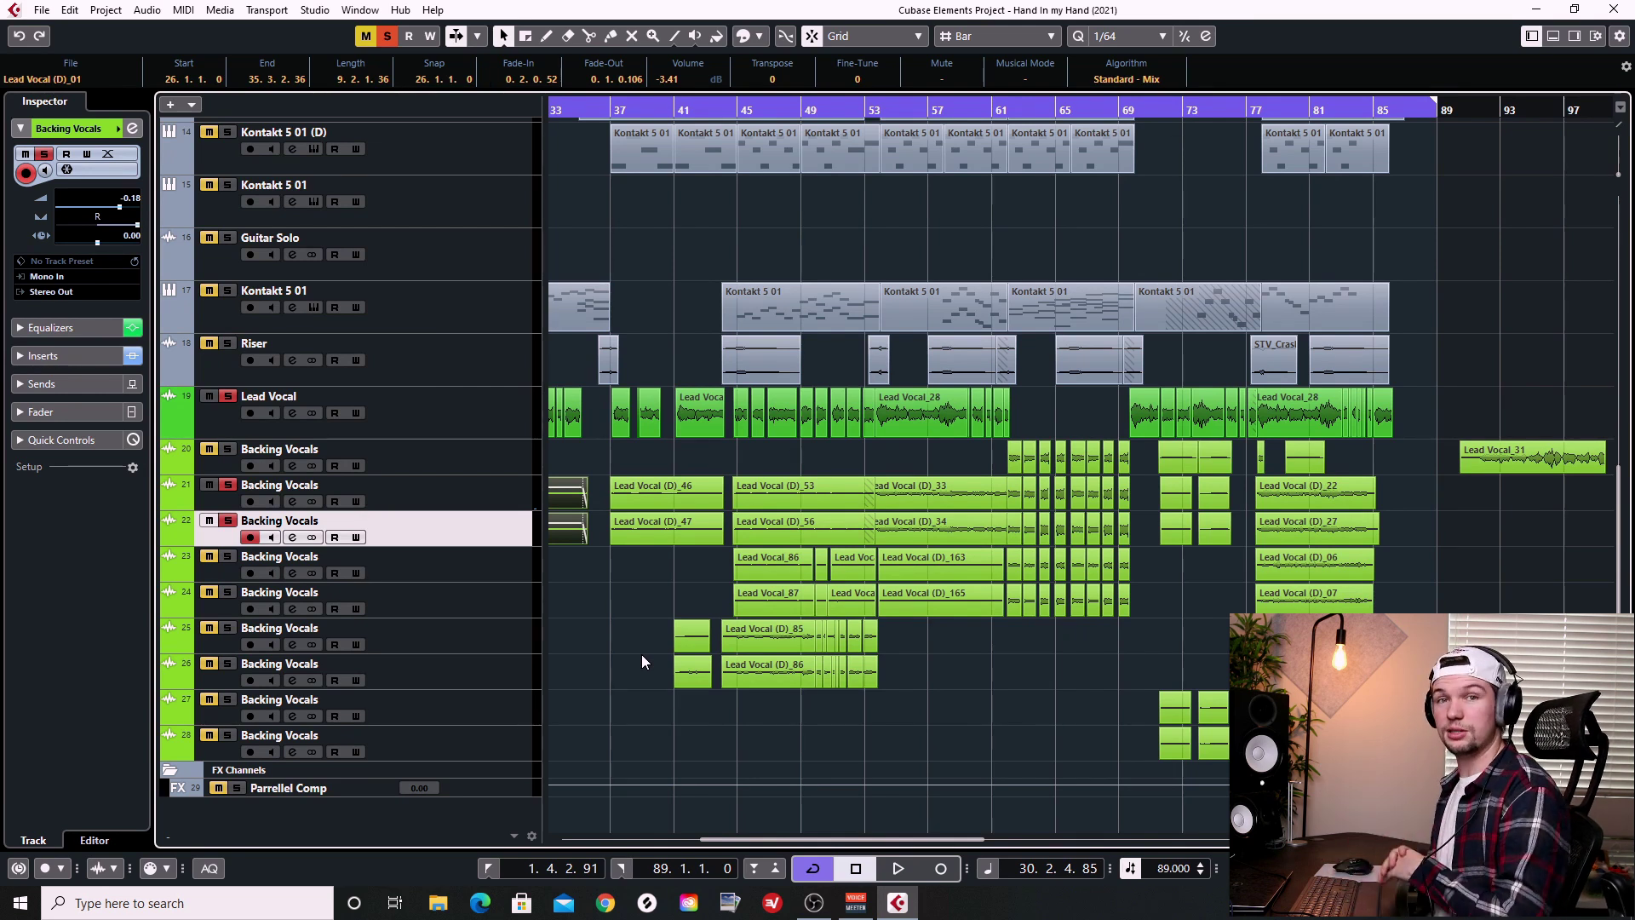
{"action": "scroll", "coordinate": [892, 554], "scroll_direction": "up", "scroll_amount": 3}
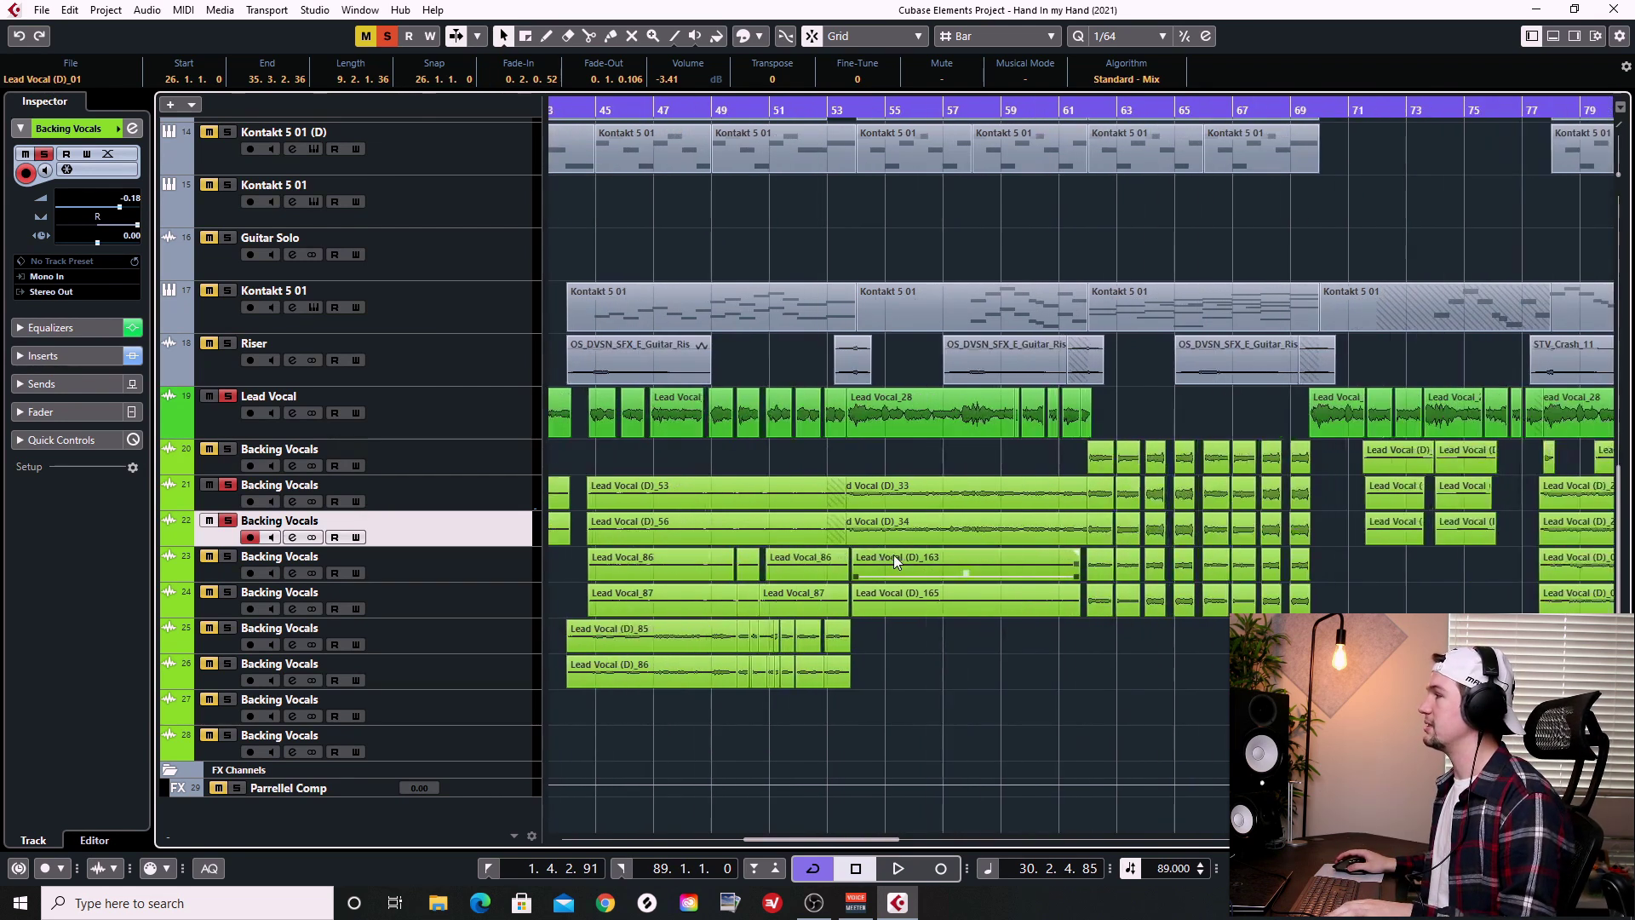
{"action": "scroll", "coordinate": [974, 554], "scroll_direction": "up", "scroll_amount": 3}
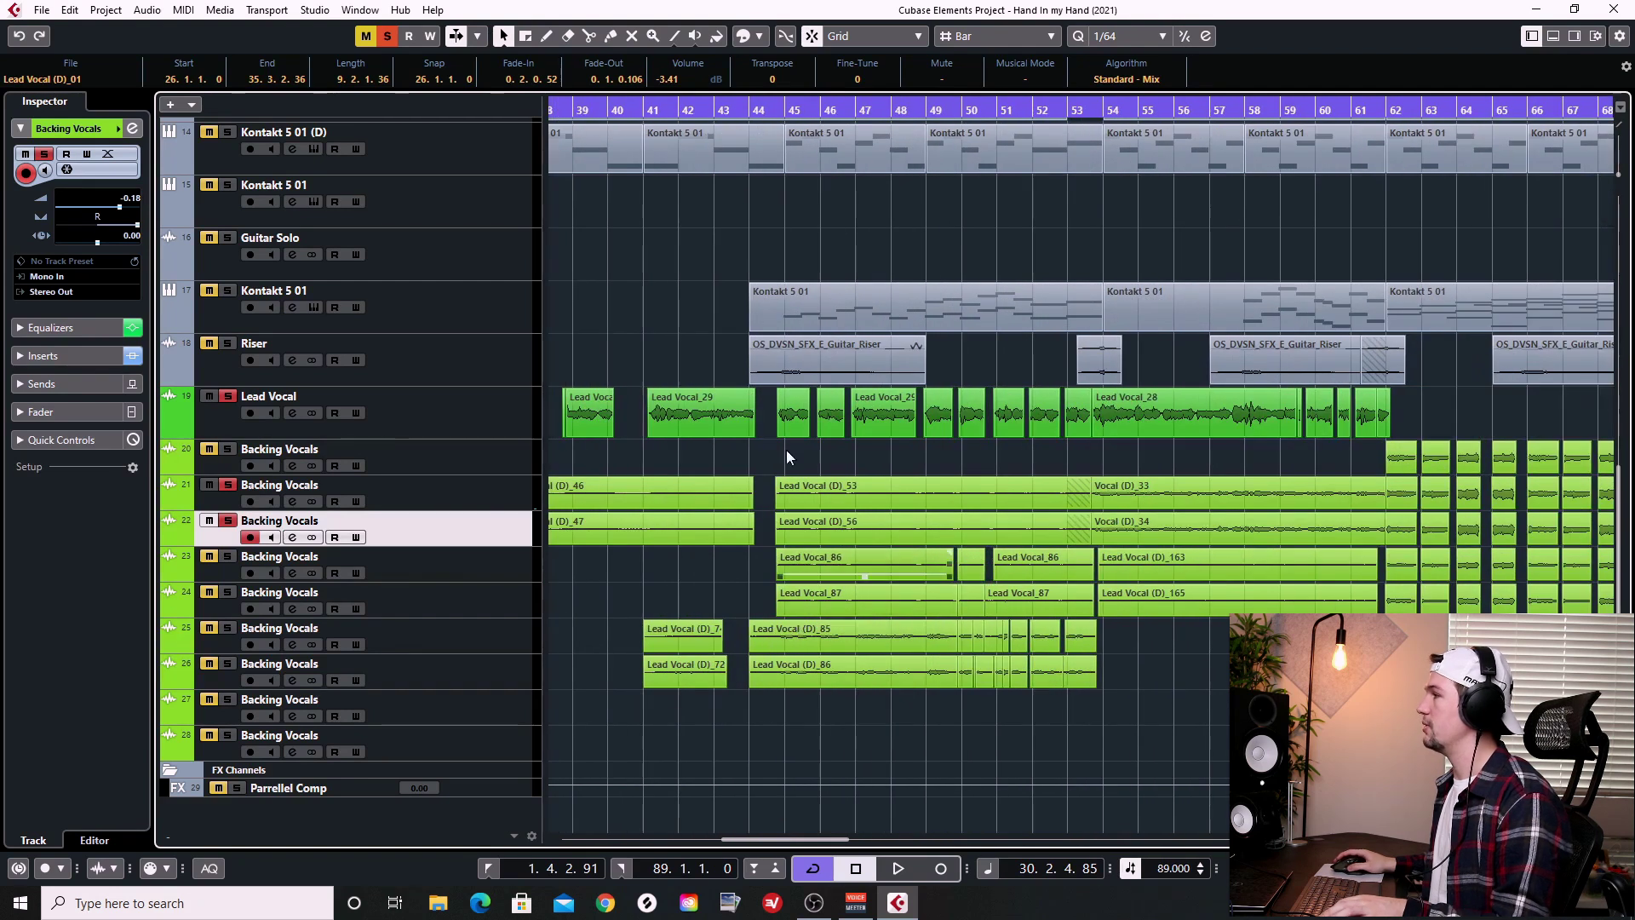
{"action": "left_click", "coordinate": [764, 247]}
{"action": "left_click", "coordinate": [835, 319]}
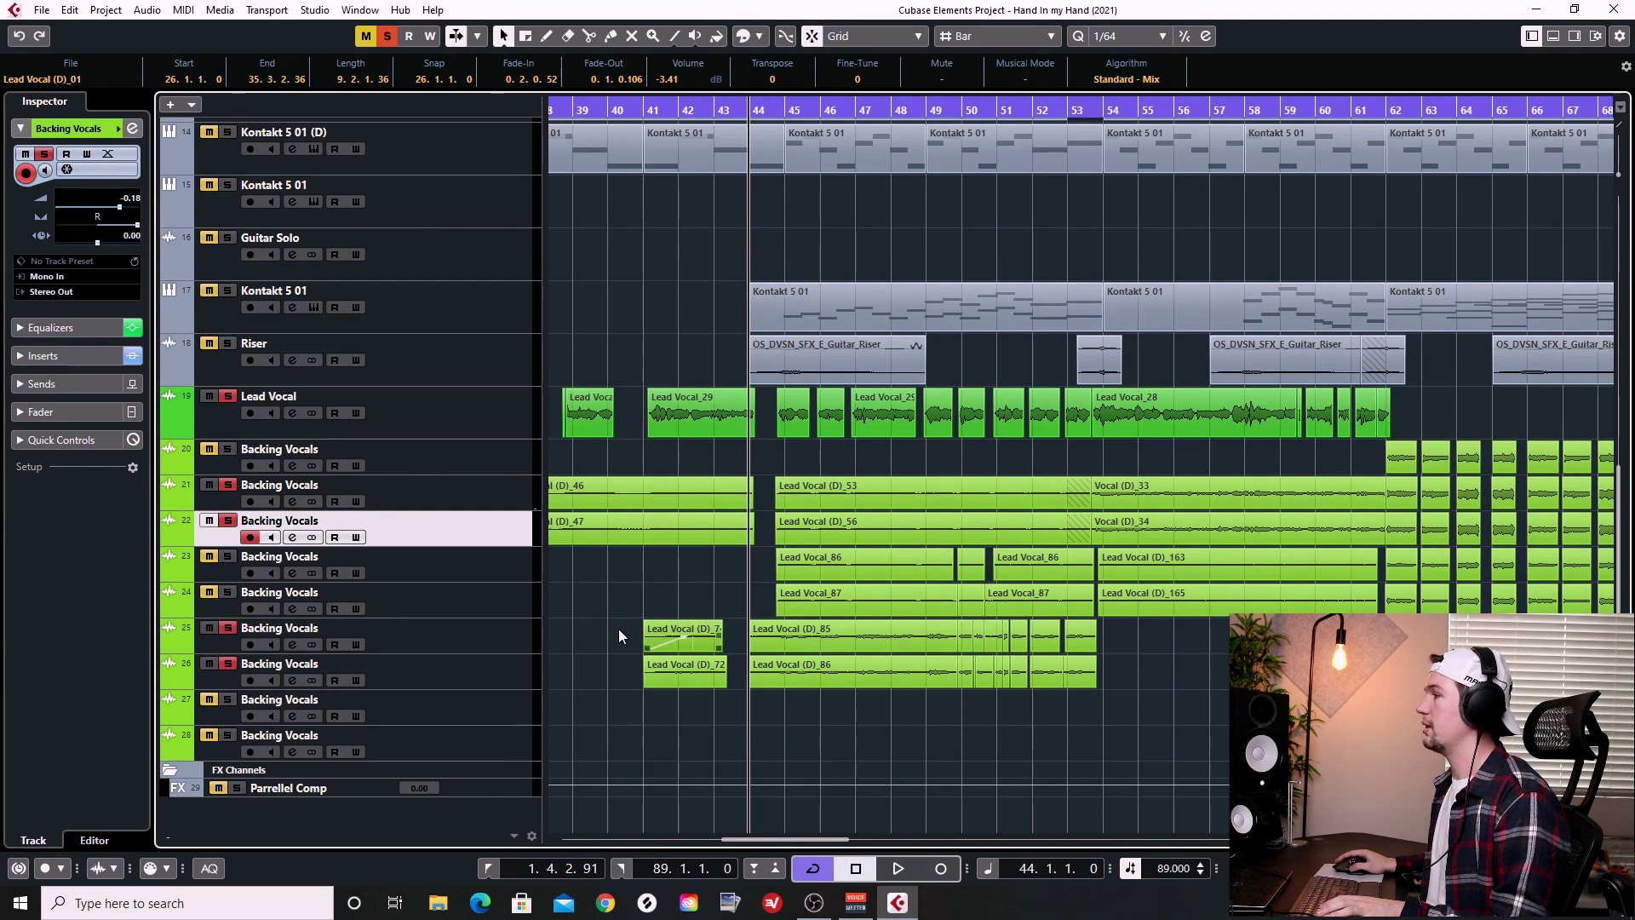
{"action": "left_click", "coordinate": [208, 397]}
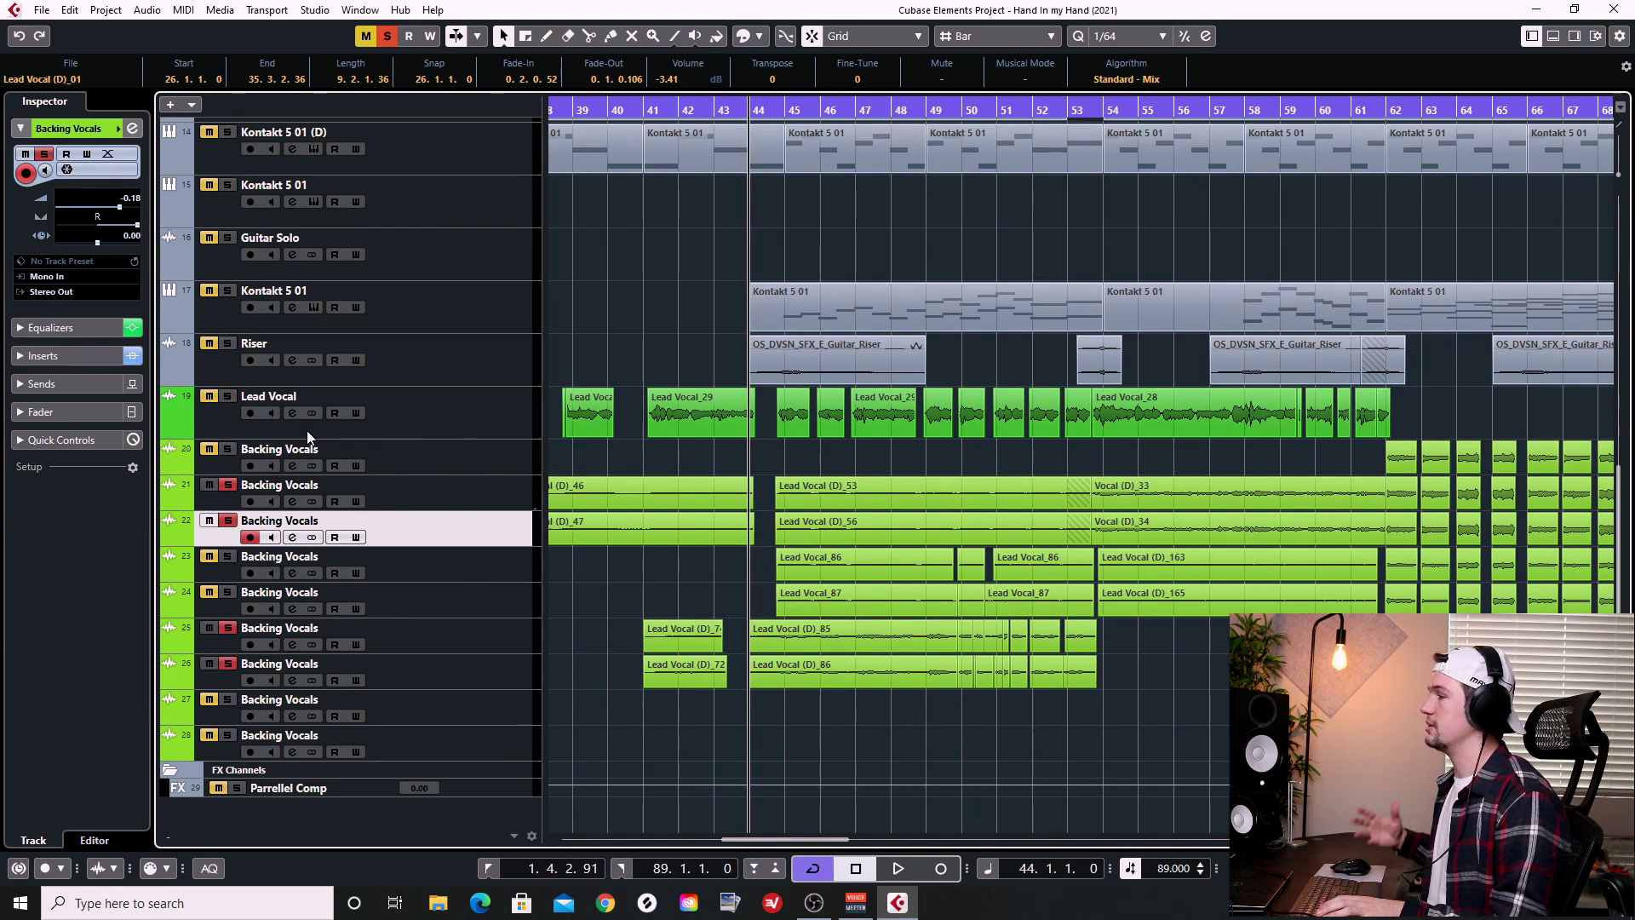
{"action": "key", "text": "space"}
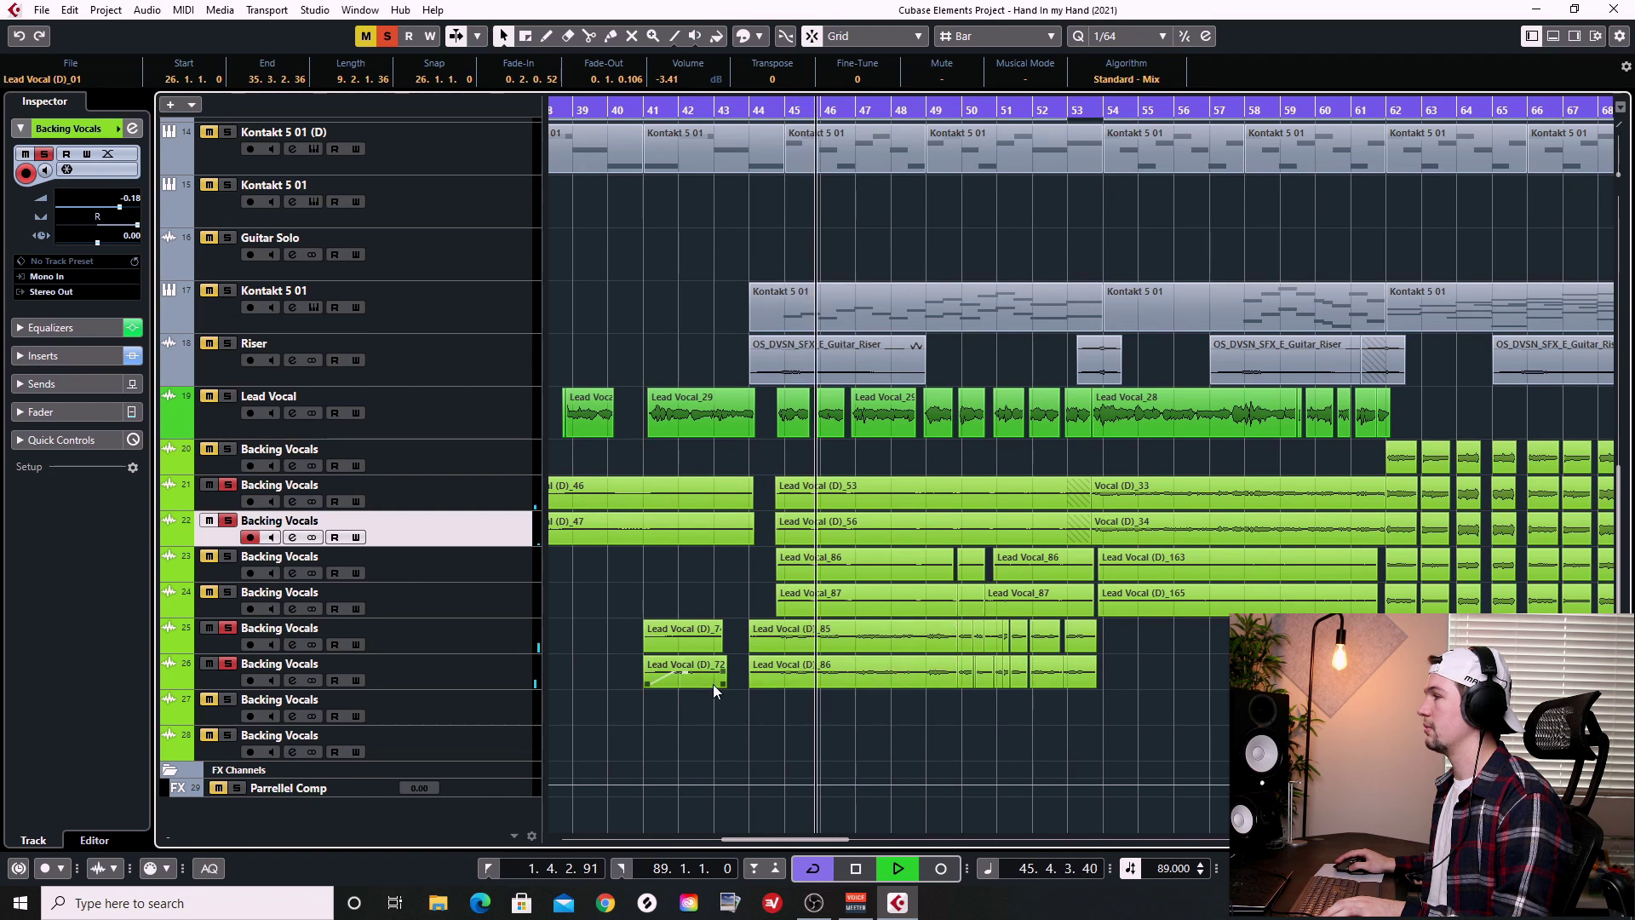
{"action": "left_click_drag", "start_coordinate": [1197, 717], "coordinate": [836, 646]}
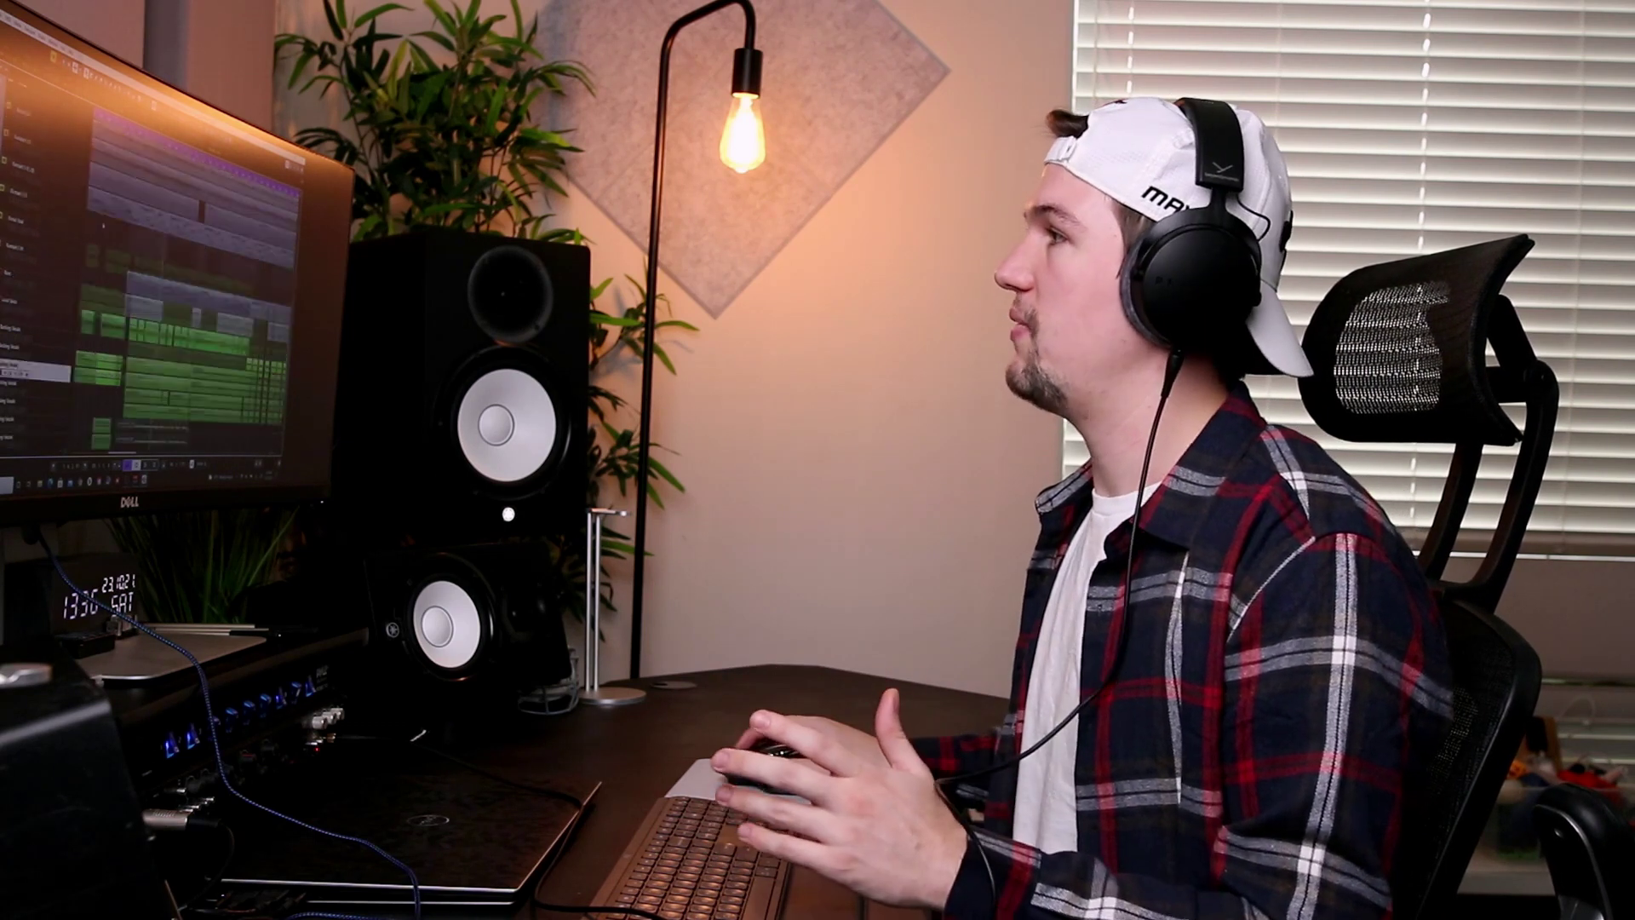
{"action": "scroll", "coordinate": [183, 324], "scroll_direction": "up", "scroll_amount": 3}
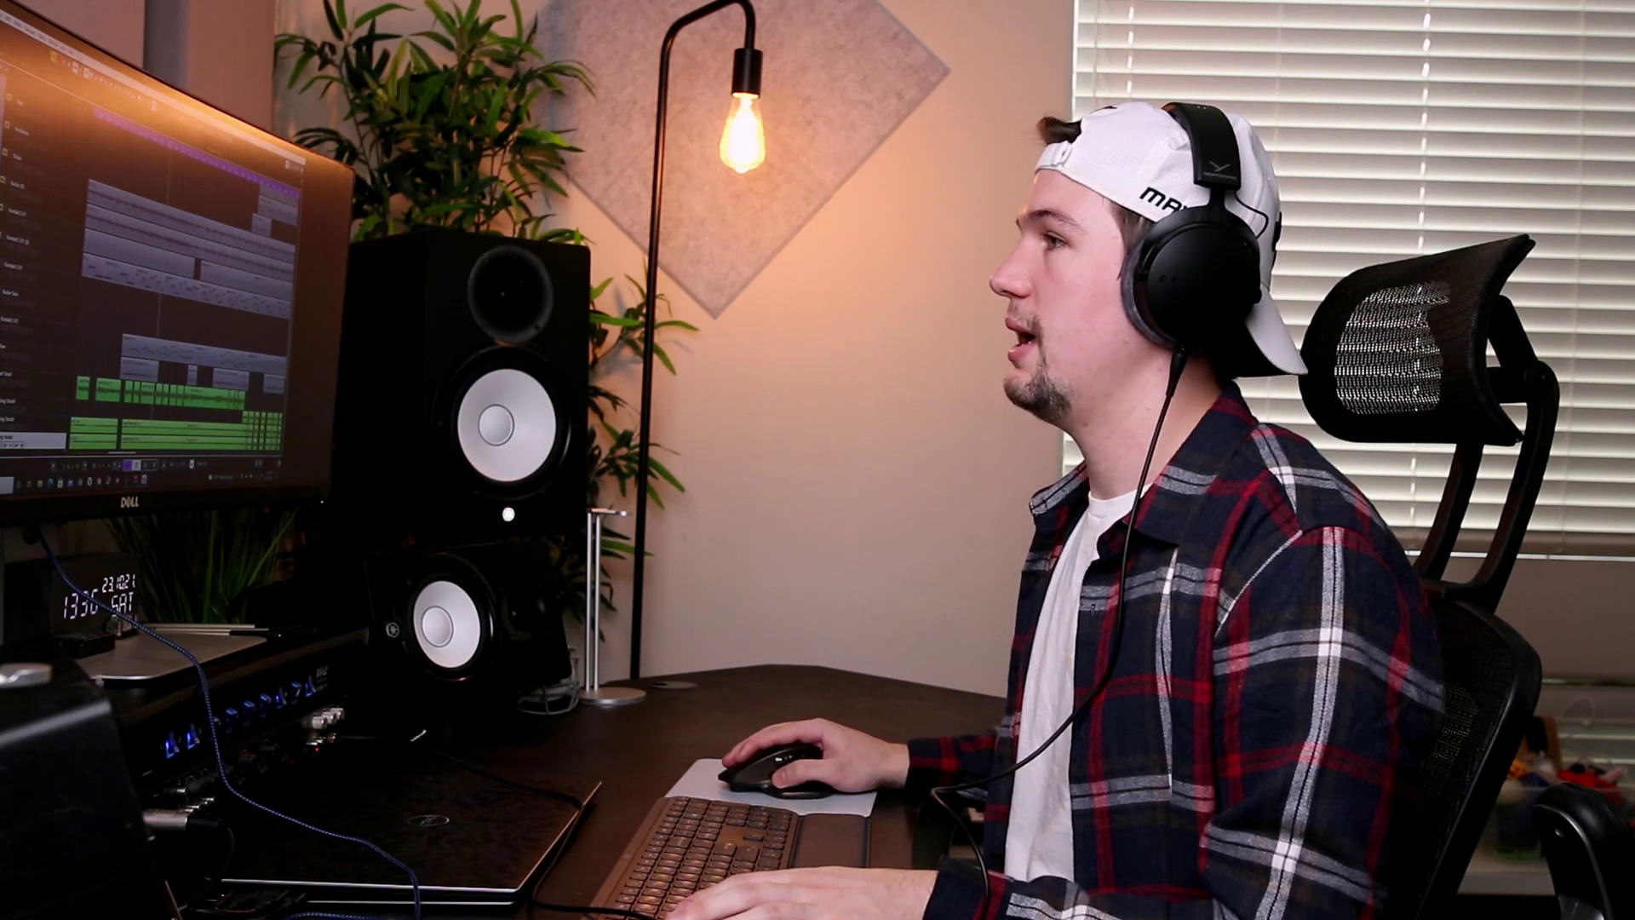
{"action": "scroll", "coordinate": [183, 323], "scroll_direction": "down", "scroll_amount": 3}
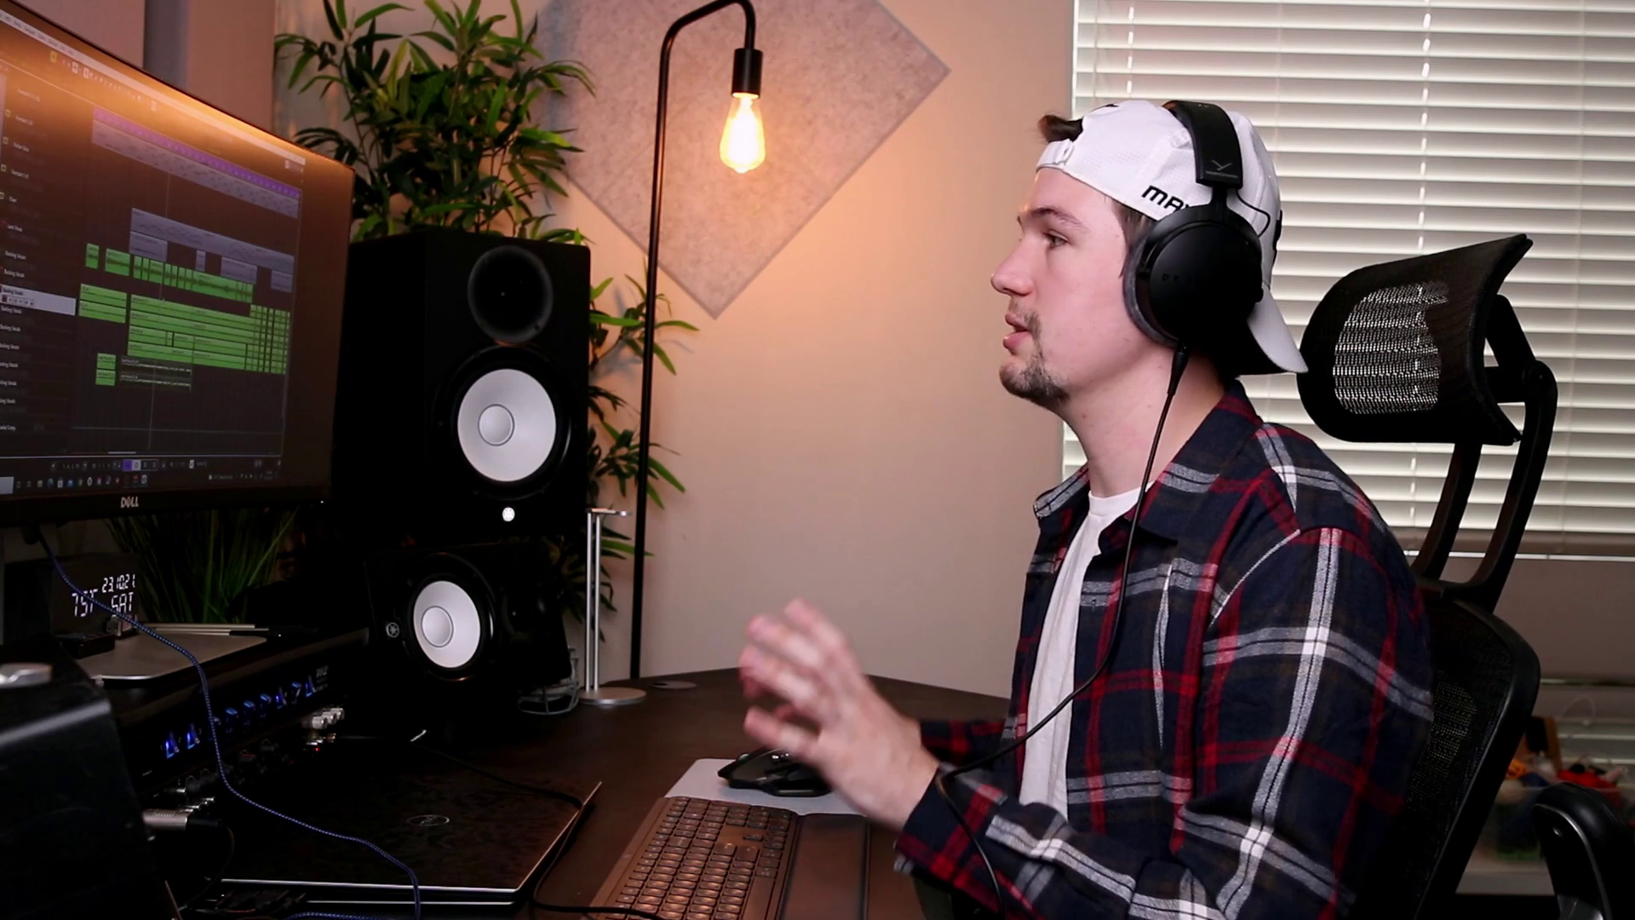